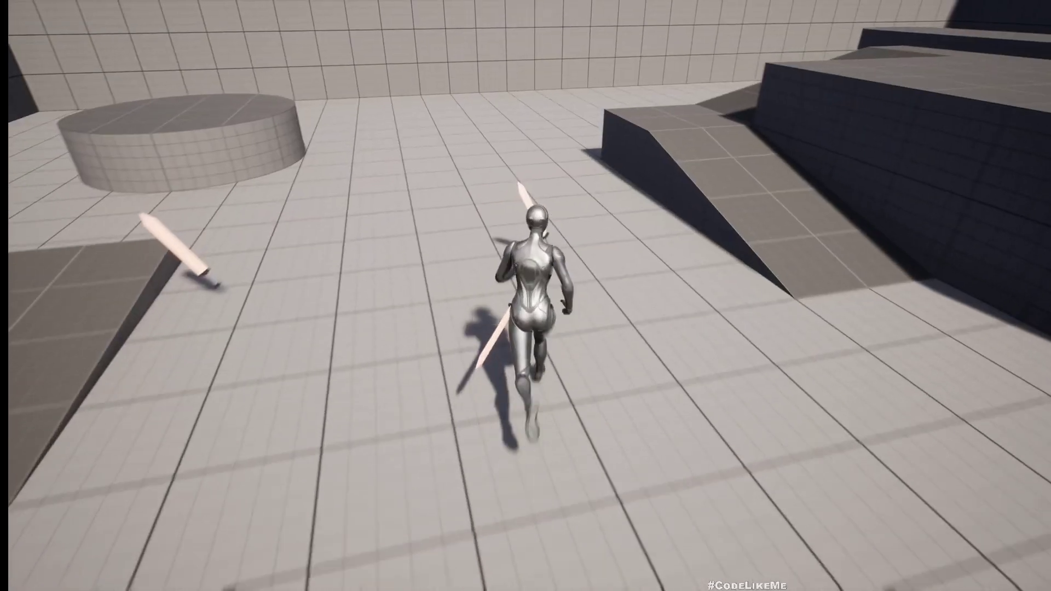
Playtest the sword locomotion by collecting a sword, equipping it and running the character around the level
key(w)
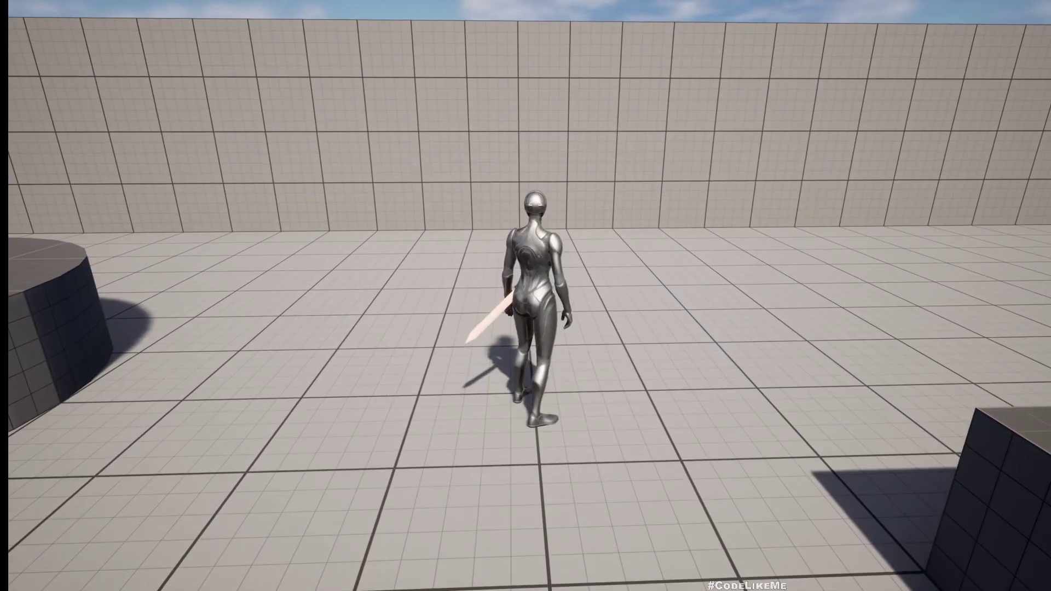
click(526, 295)
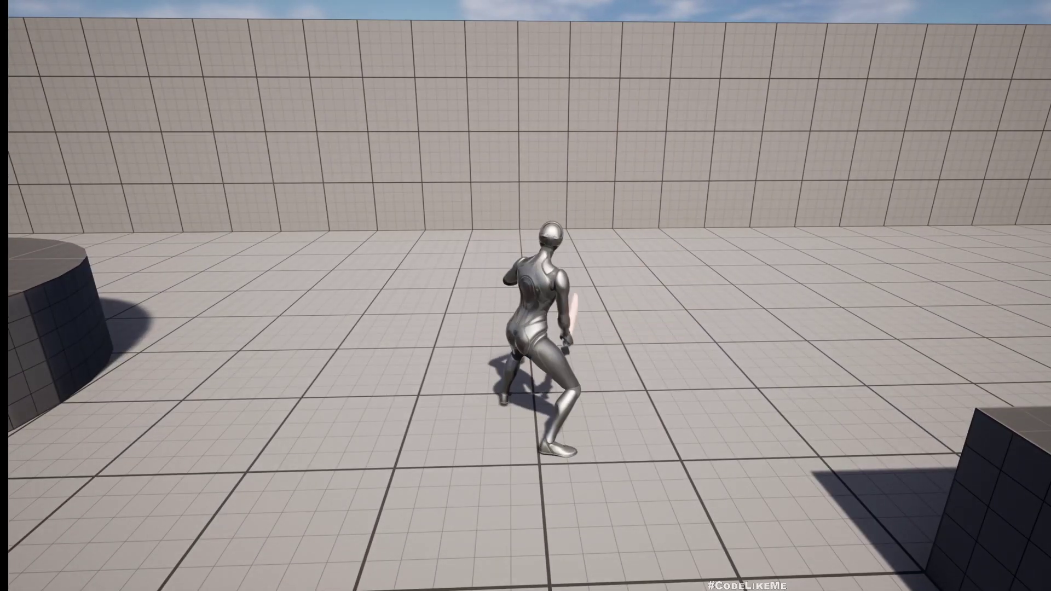
key(w)
key(a)
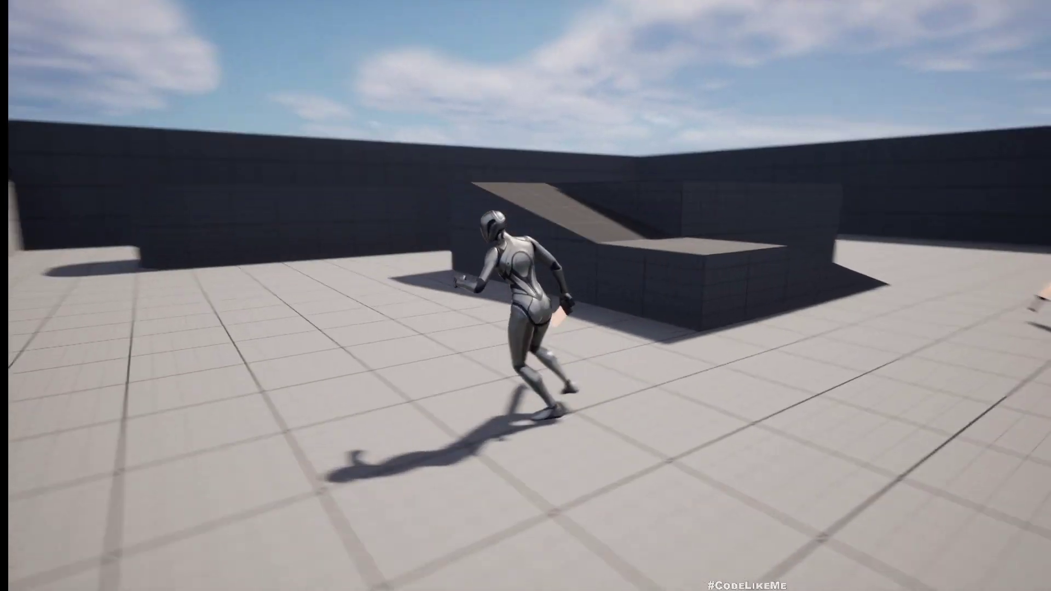
key(d)
key(s)
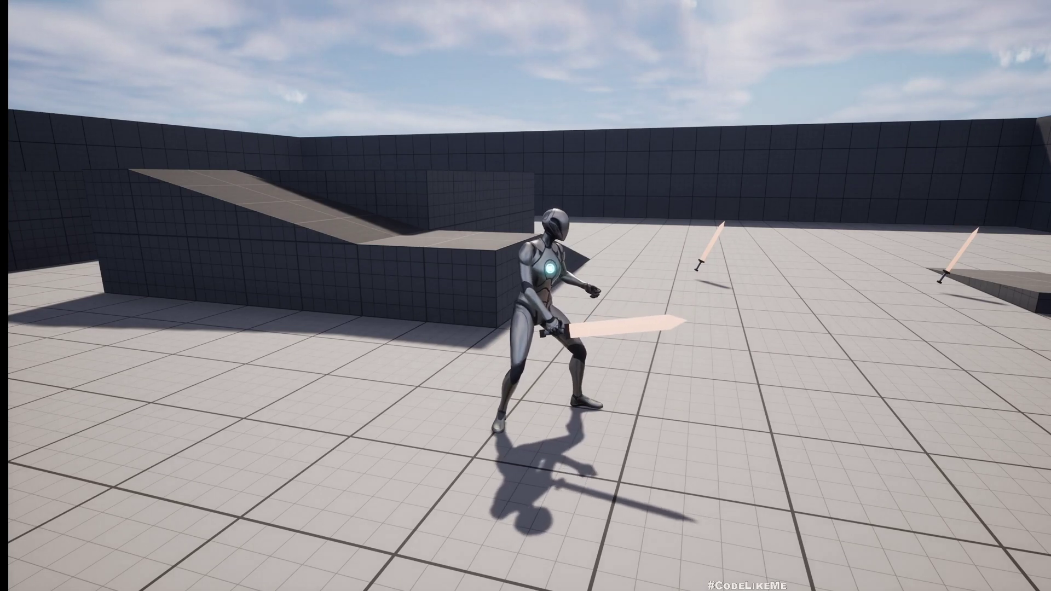
Leave the full-screen game view and keep running the armed character inside the editor viewport
key(shift+F1)
key(F11)
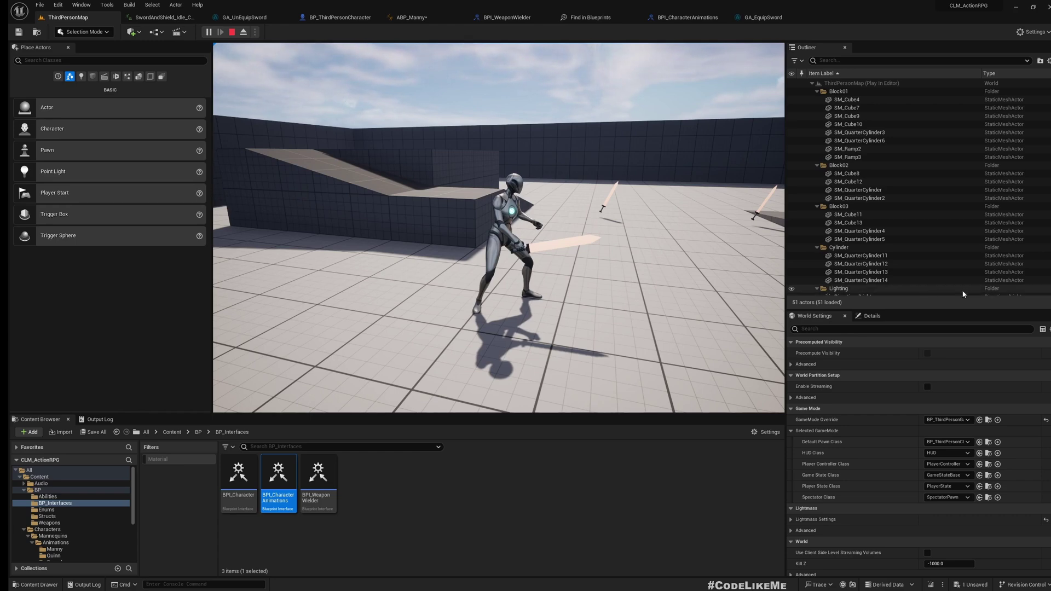
click(657, 279)
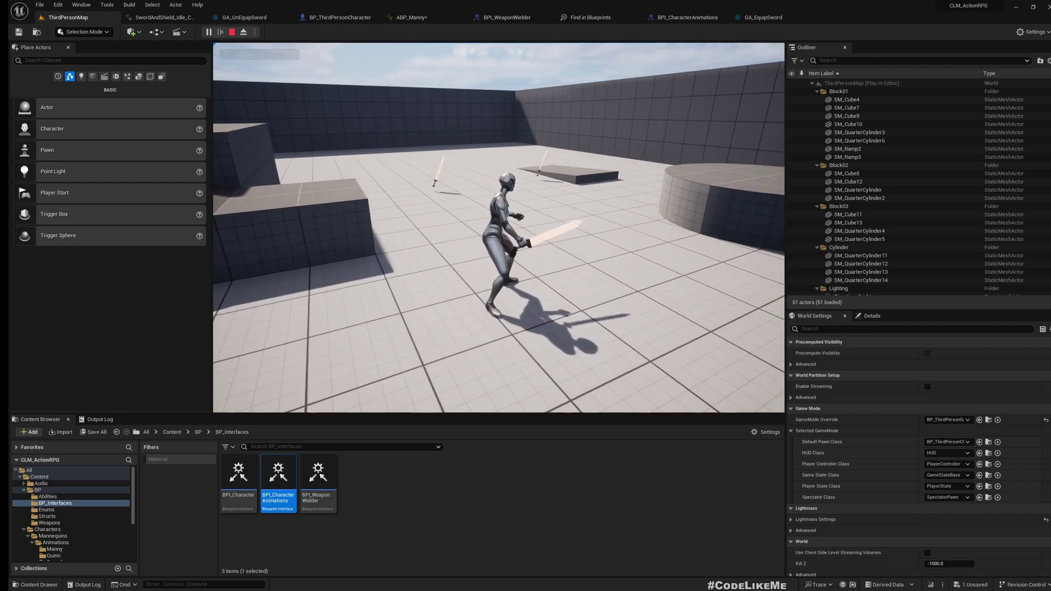
key(w)
key(w)
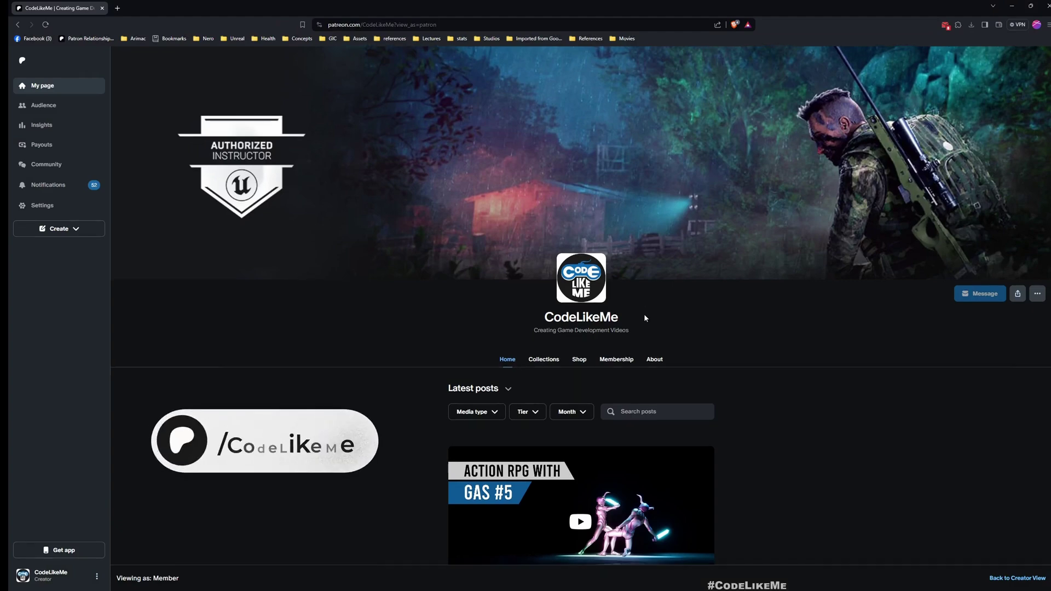
Browse the latest posts on the CodeLikeMe Patreon page in the web browser for the tutorial series and their project files
scroll(644, 314, down, 3)
scroll(645, 318, down, 7)
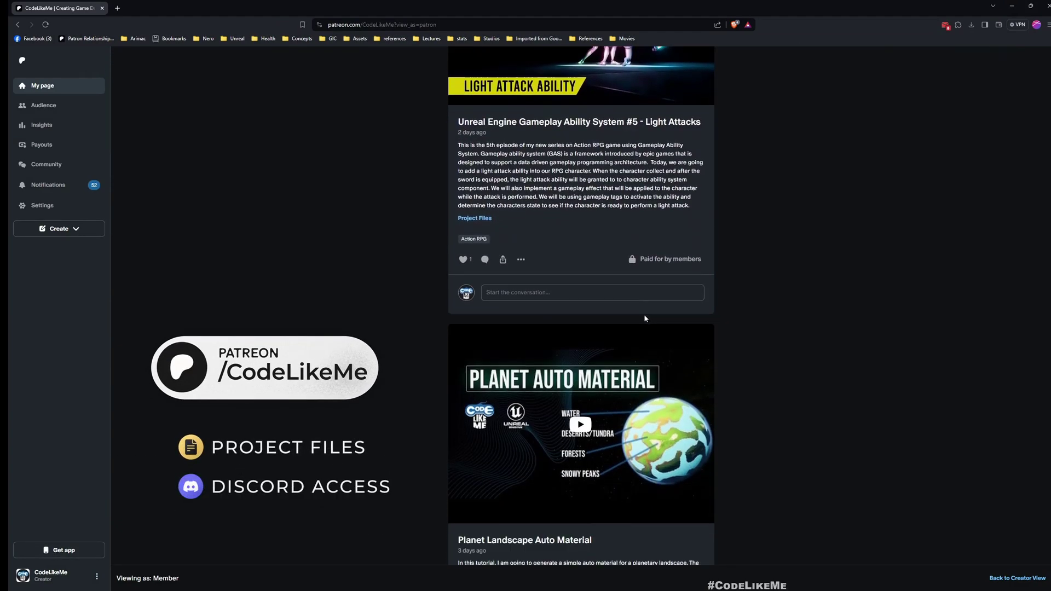
scroll(645, 315, down, 12)
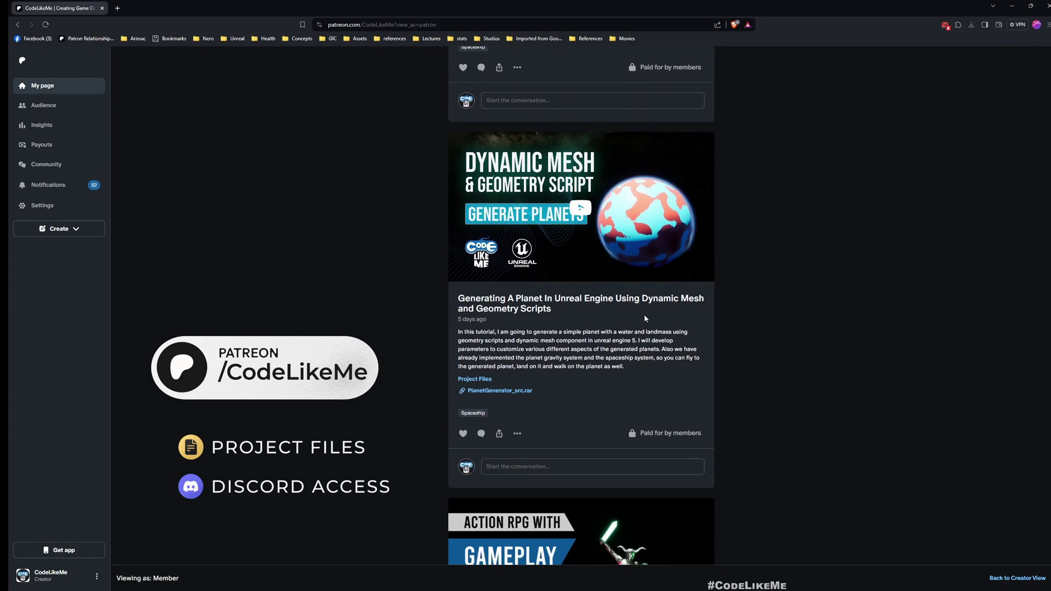
scroll(645, 320, down, 12)
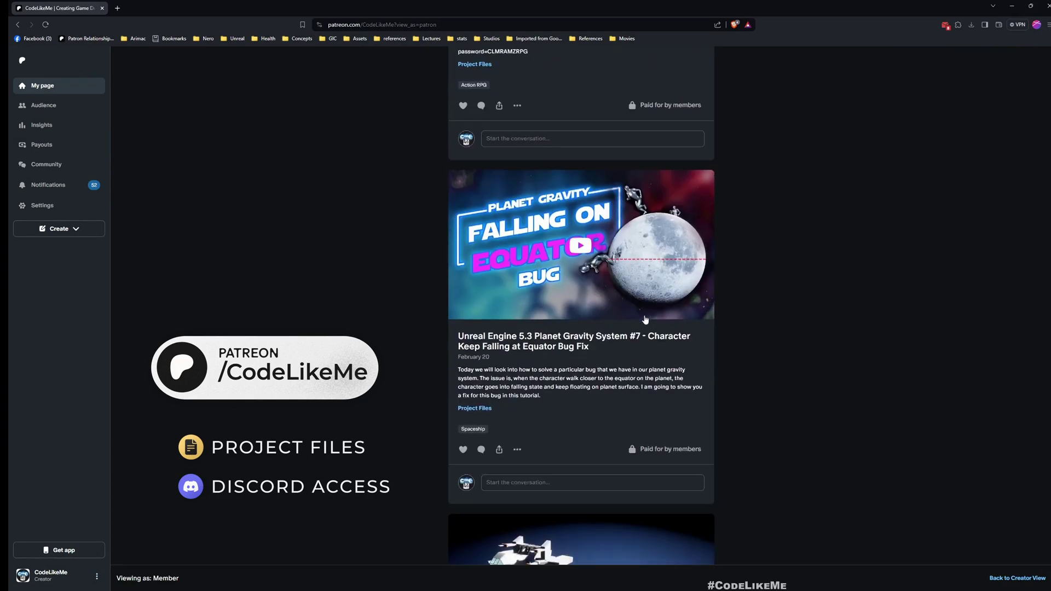
scroll(645, 320, down, 10)
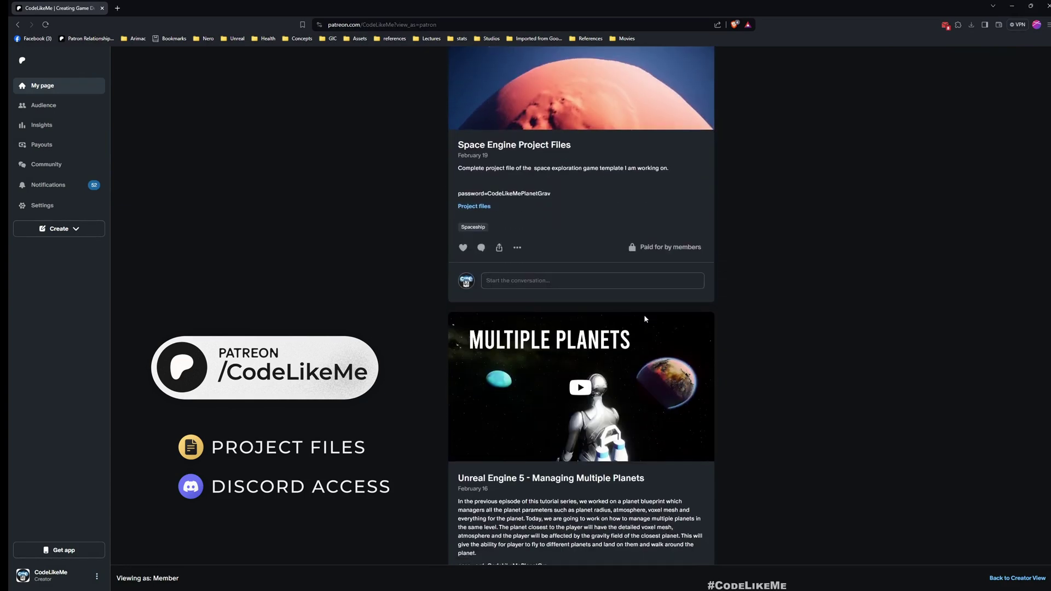
scroll(645, 319, down, 7)
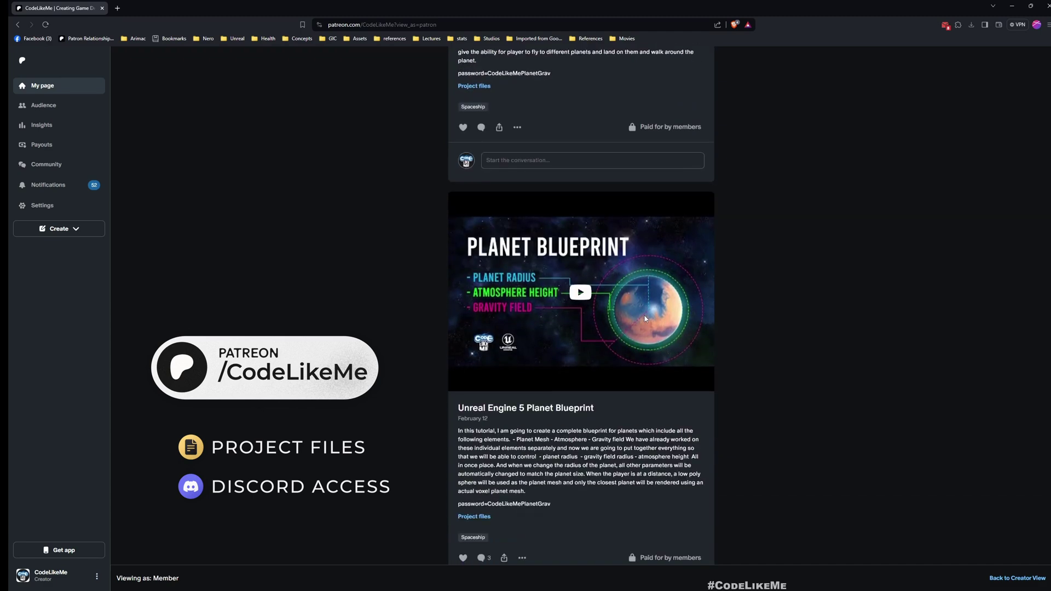
scroll(645, 320, down, 10)
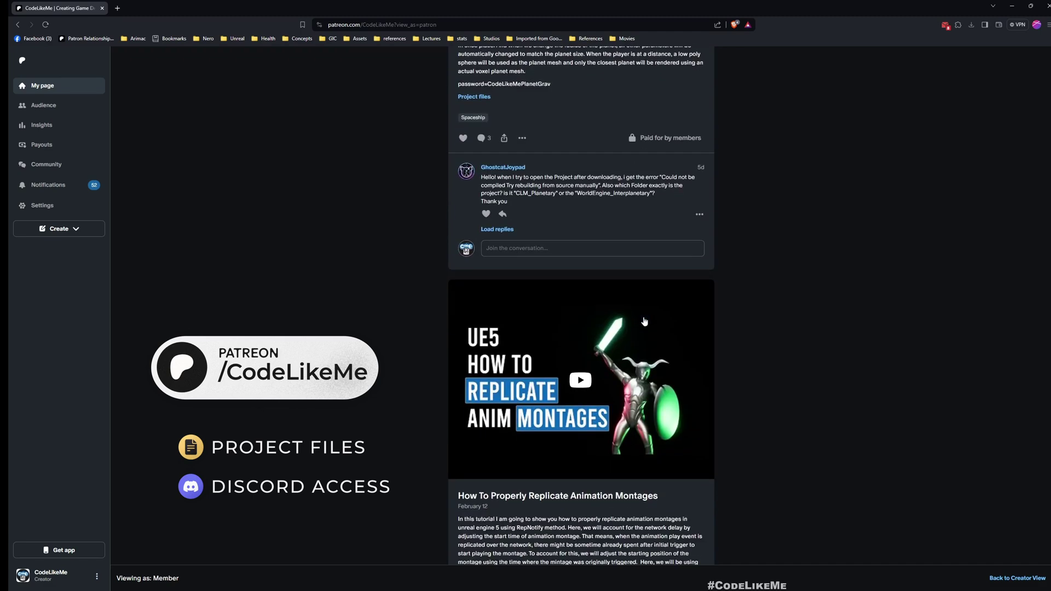
scroll(645, 320, down, 6)
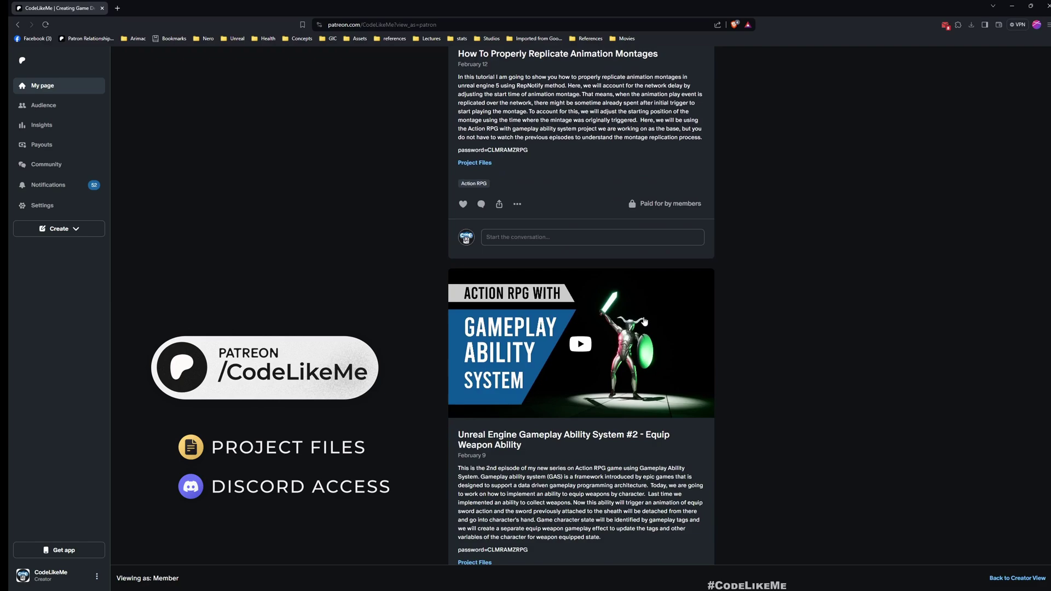
scroll(645, 321, down, 8)
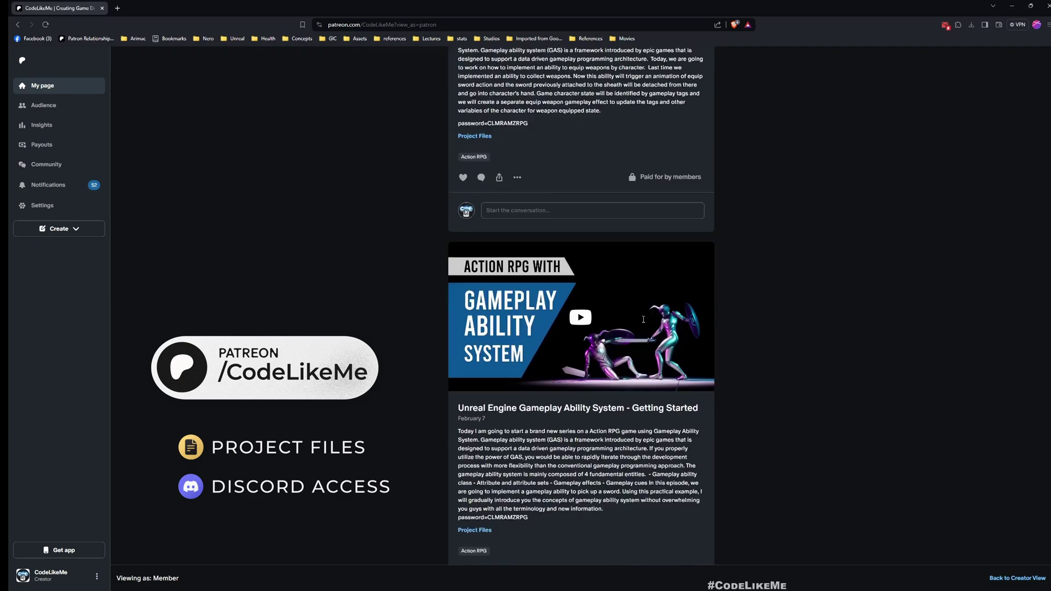
scroll(644, 320, down, 14)
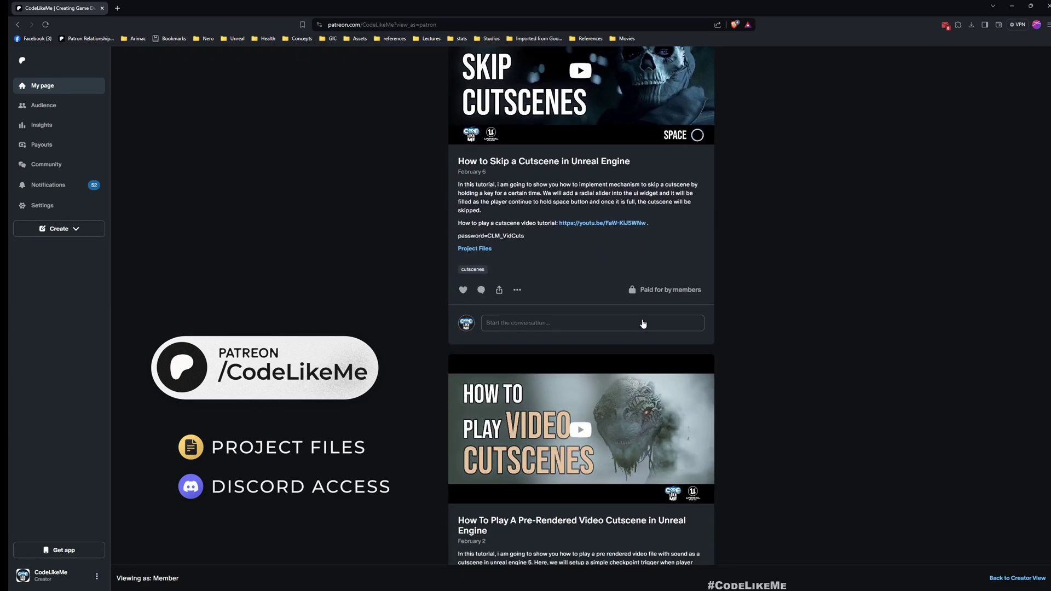
scroll(644, 323, down, 13)
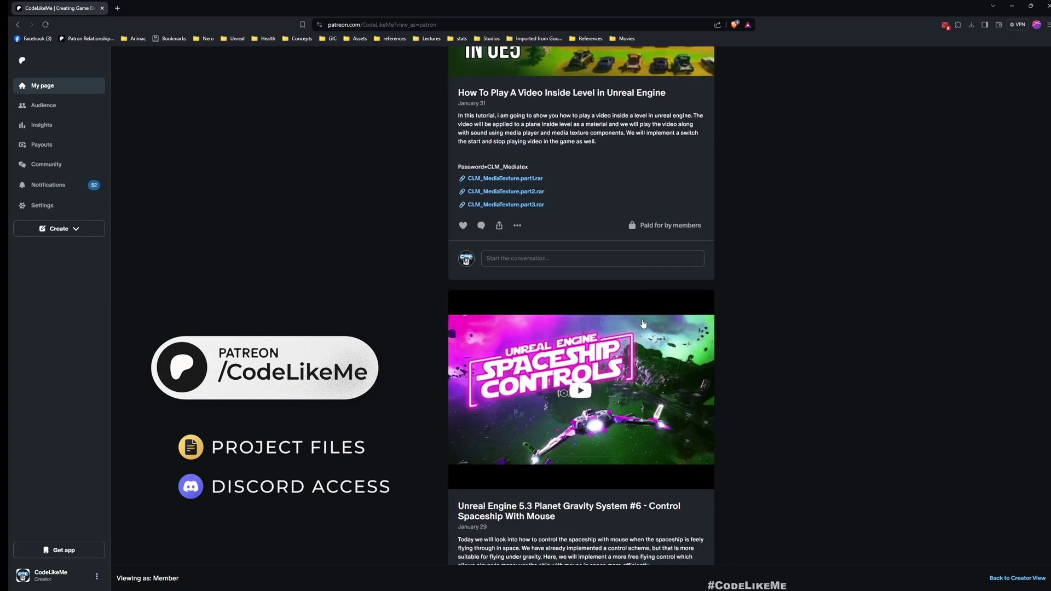
scroll(644, 323, down, 9)
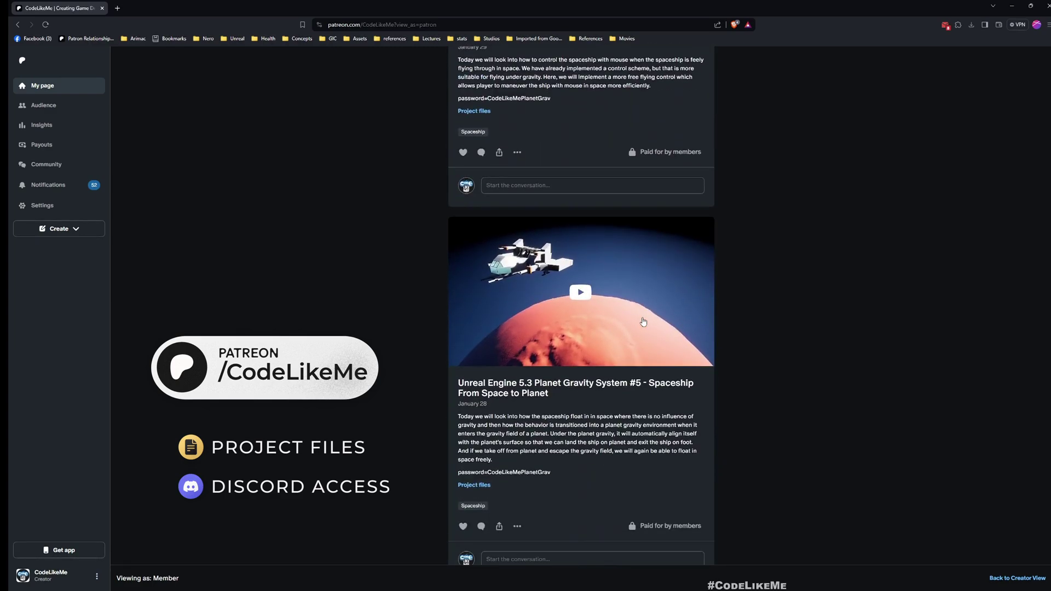
scroll(643, 322, down, 10)
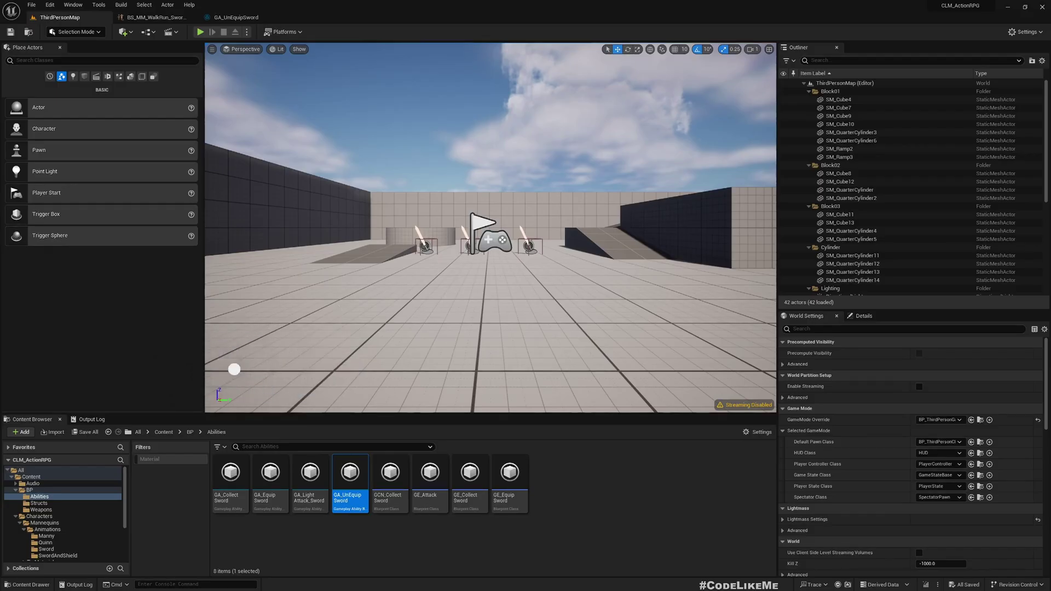
Switch to the Unreal Editor and playtest ThirdPersonMap, collecting and equipping a sword and examining the character's movement with it
right_drag(304, 319, 323, 319)
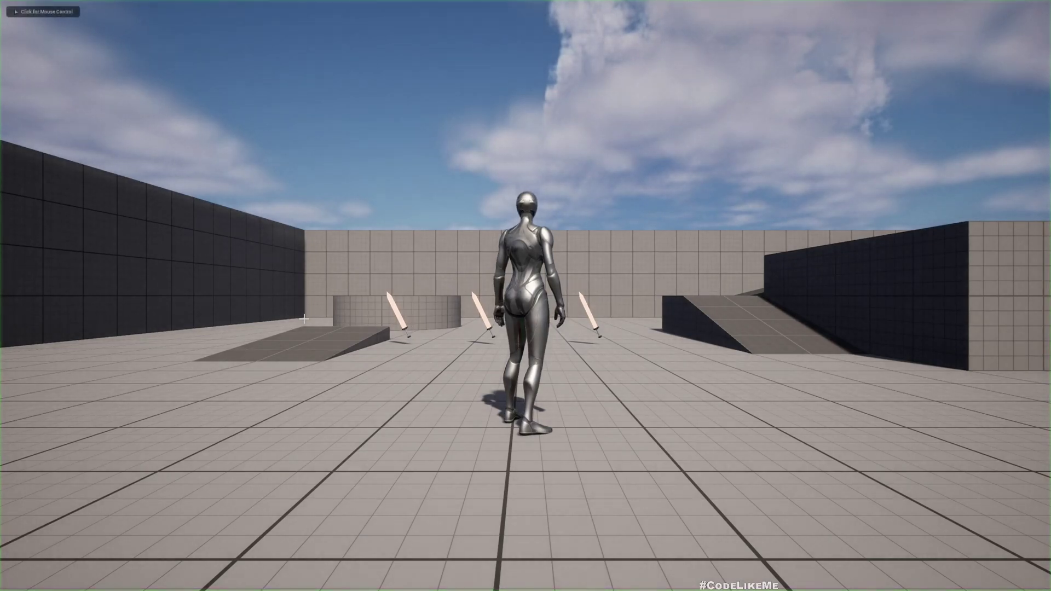
key(w)
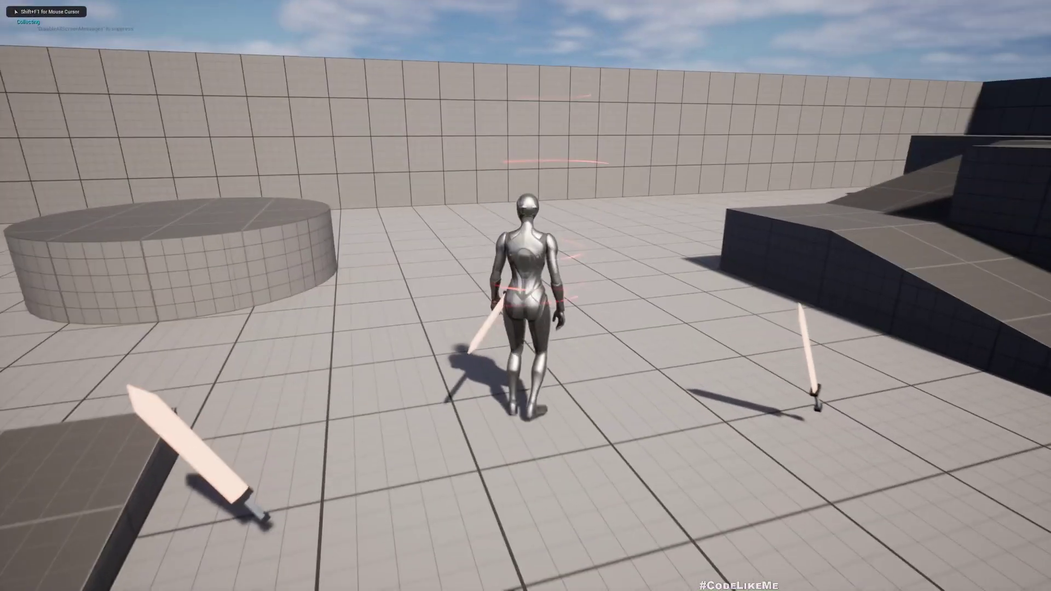
key(1)
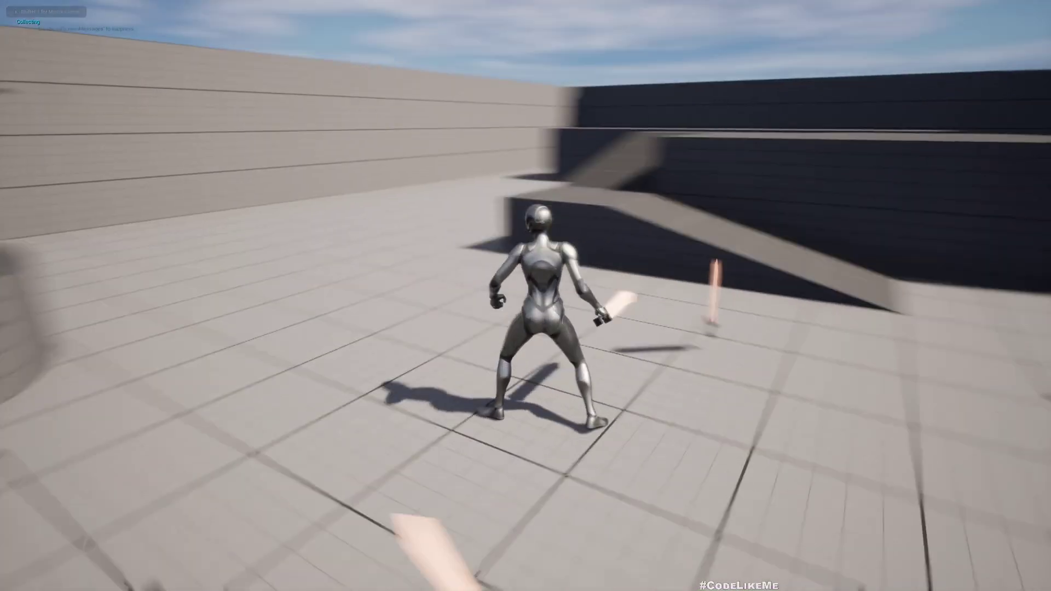
key(w)
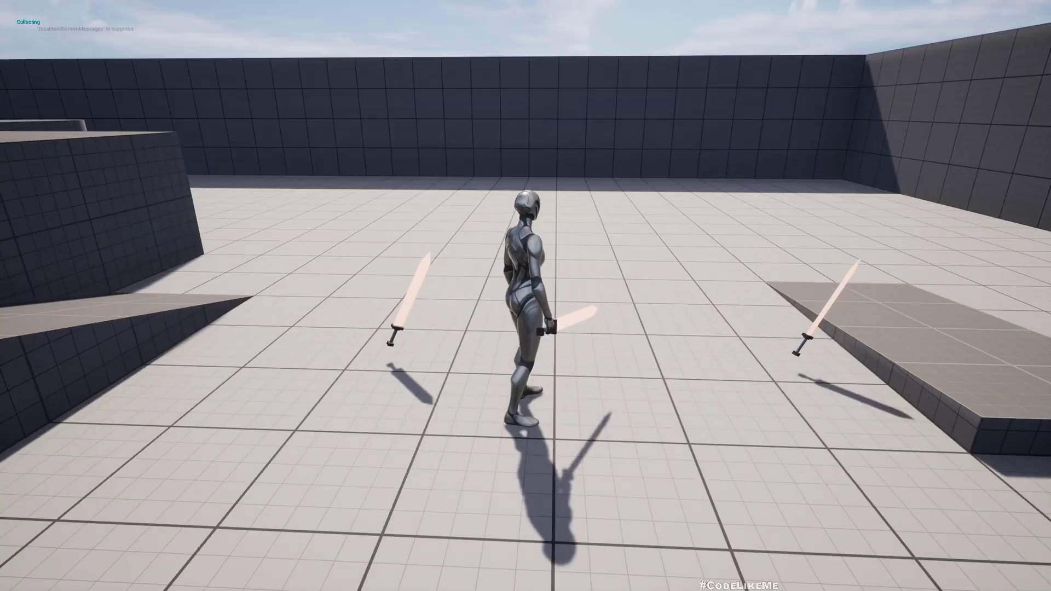
key(w)
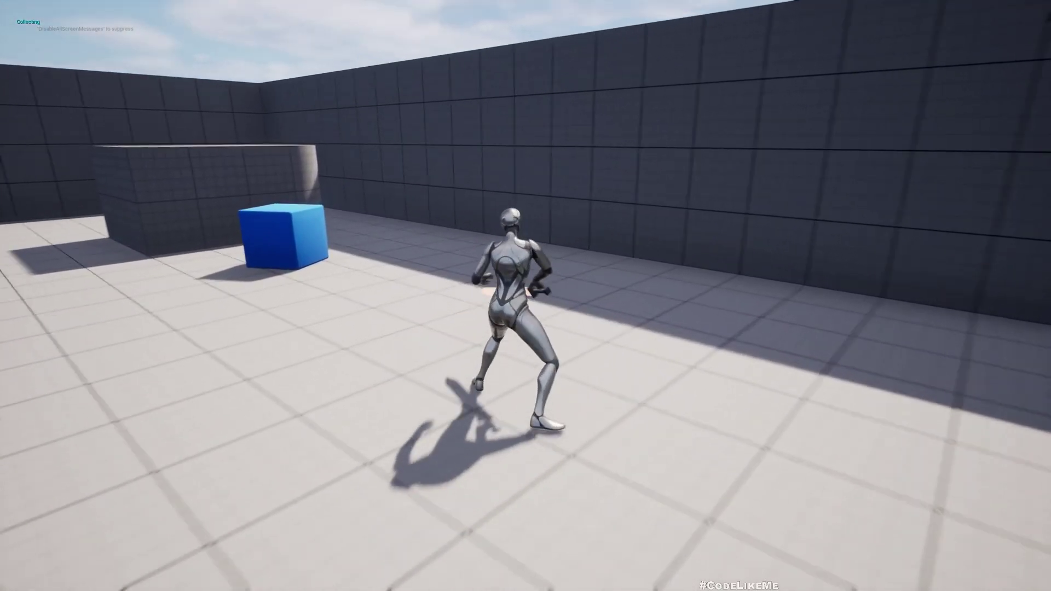
key(w)
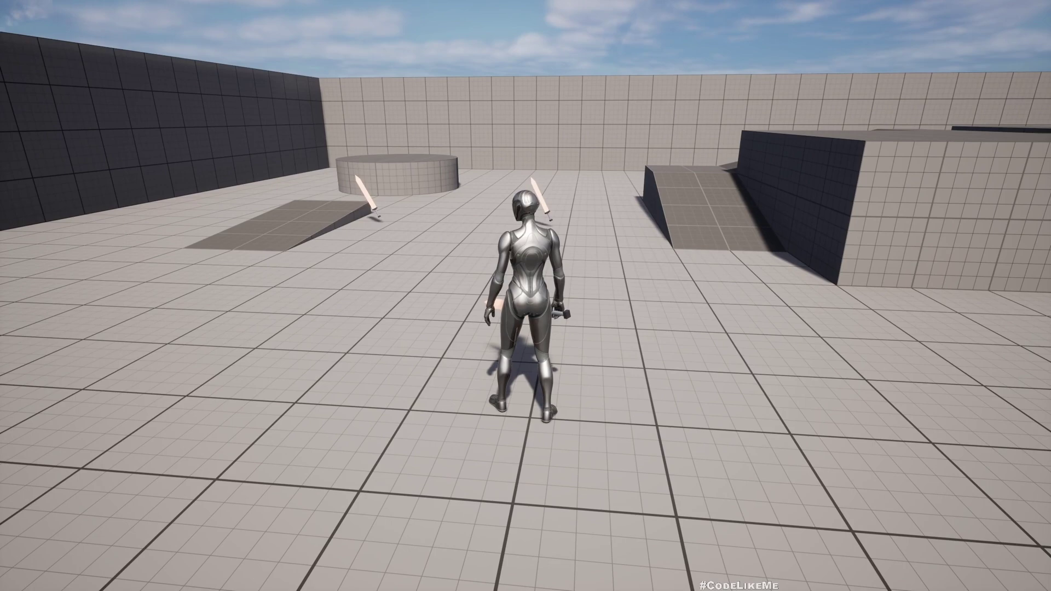
Unequip the sword, run the character toward the far wall to examine the unarmed movement, and stop the play session
key(e)
key(w)
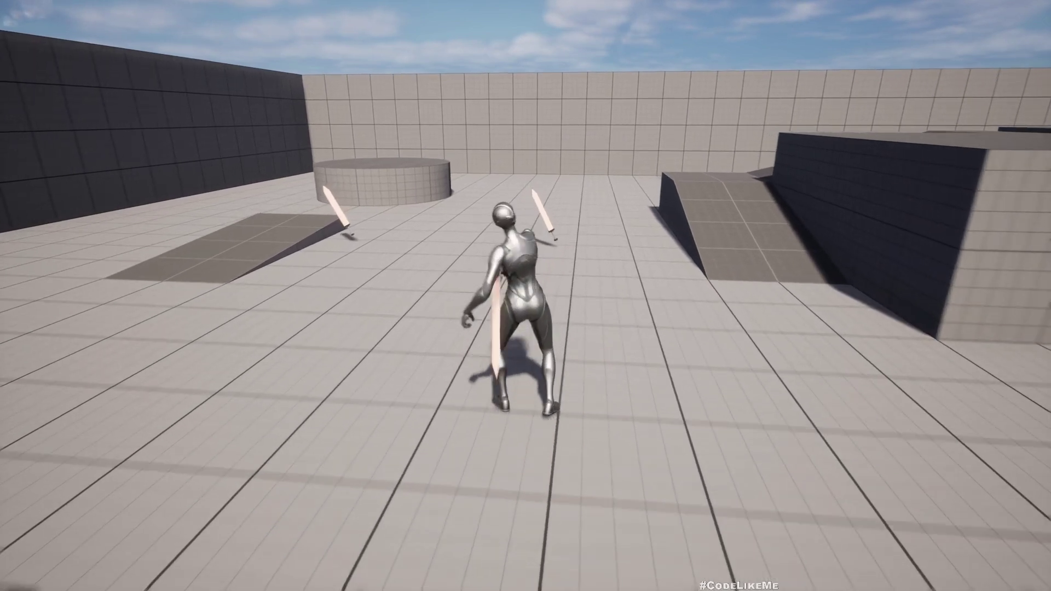
key(e)
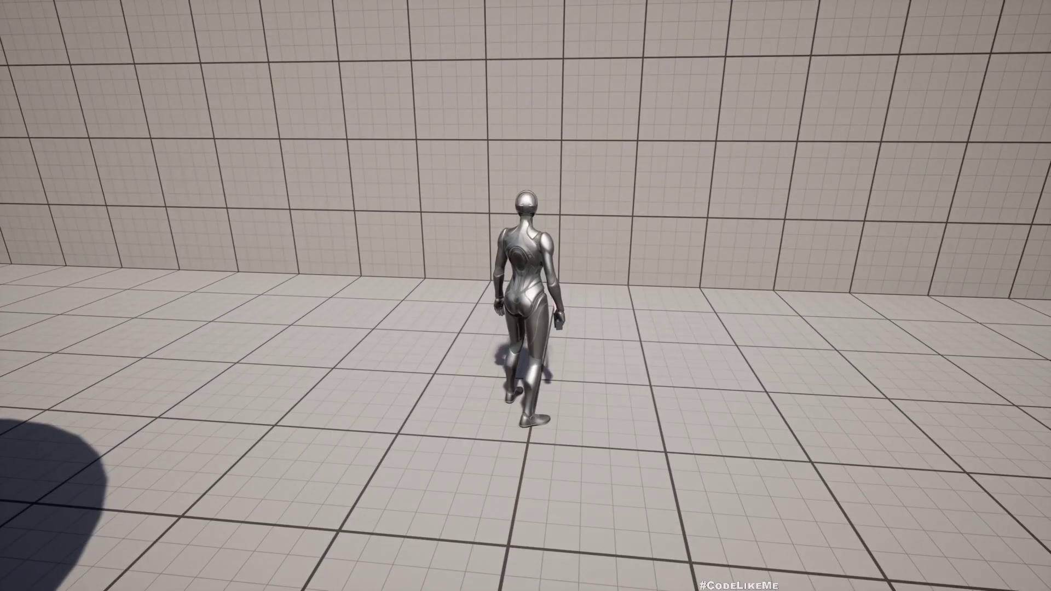
key(F11)
key(Escape)
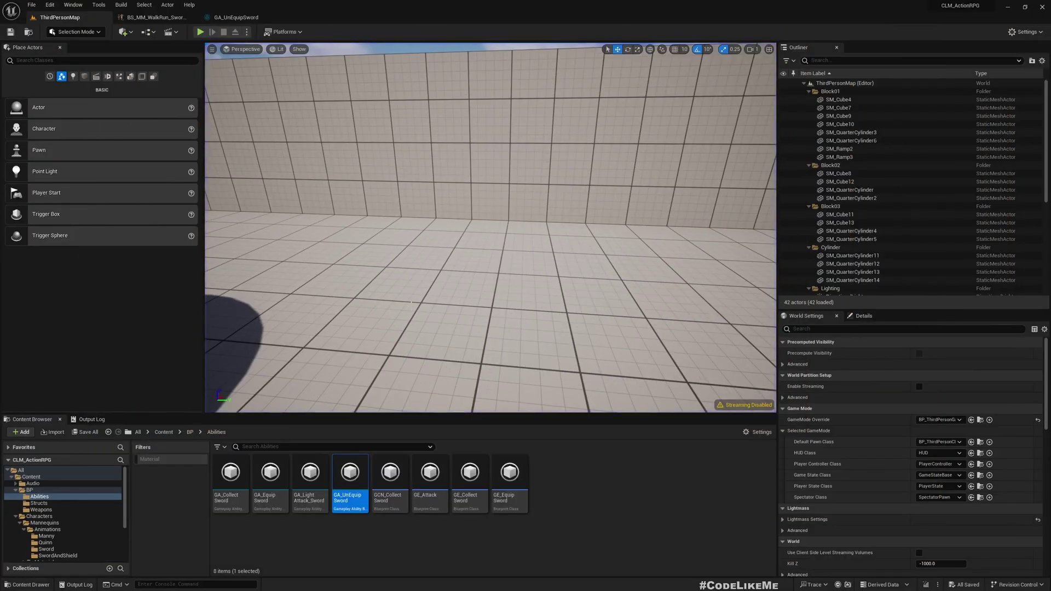
key(s)
right_drag(453, 300, 422, 299)
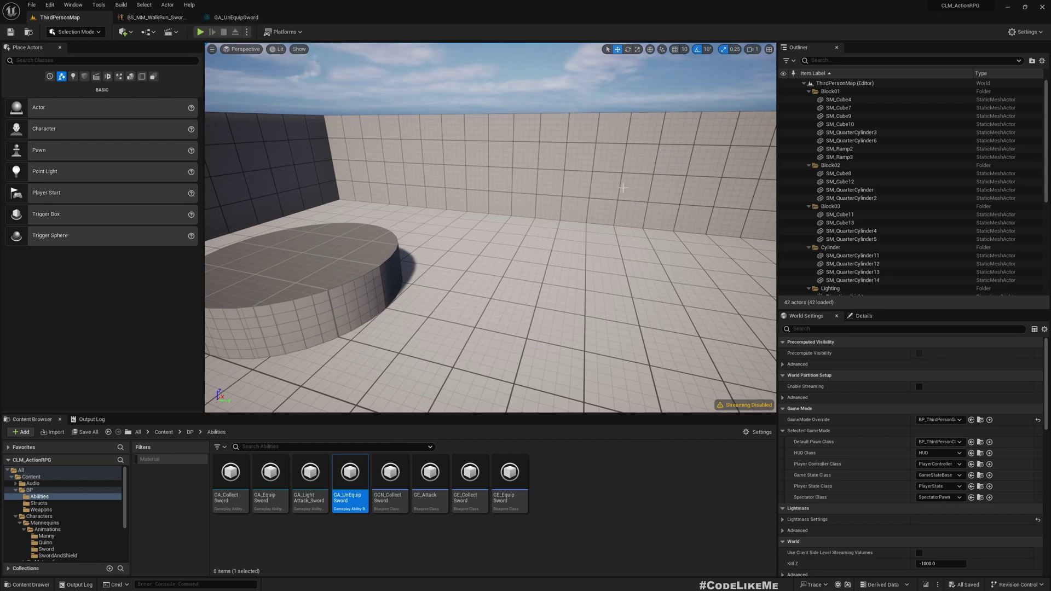
Compare the BS_MM_WalkRun_SwordAndShield blend space with the default BS_MM_WalkRun blend space, previewing different speeds
click(157, 17)
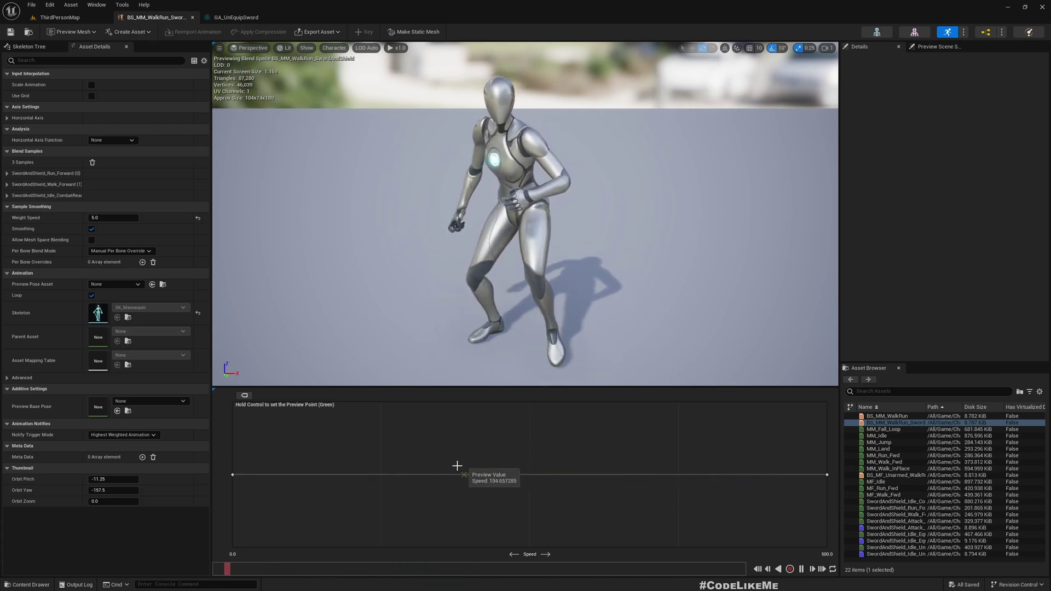
double_click(902, 417)
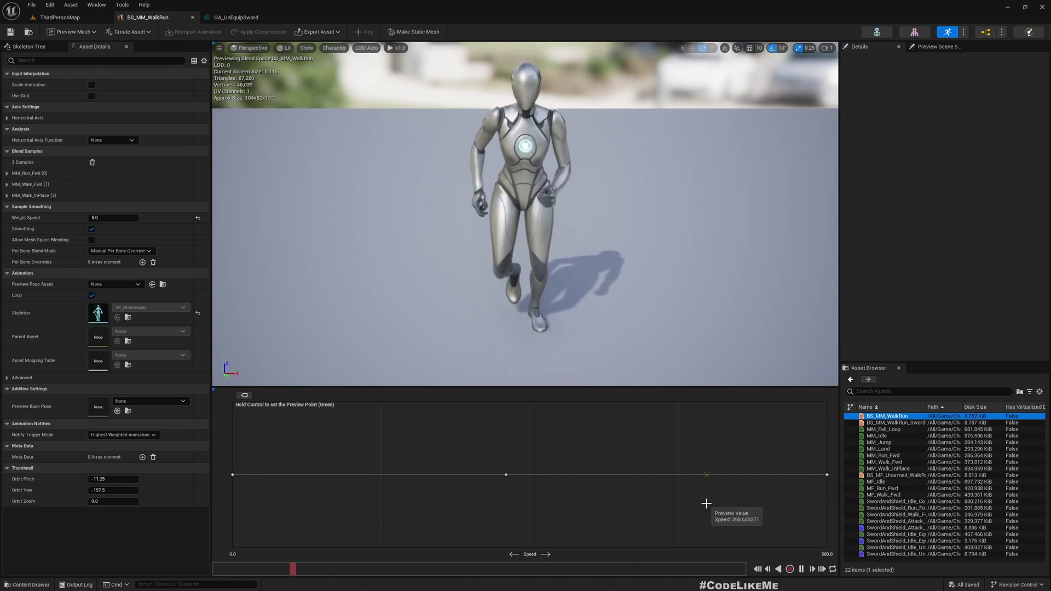
double_click(893, 423)
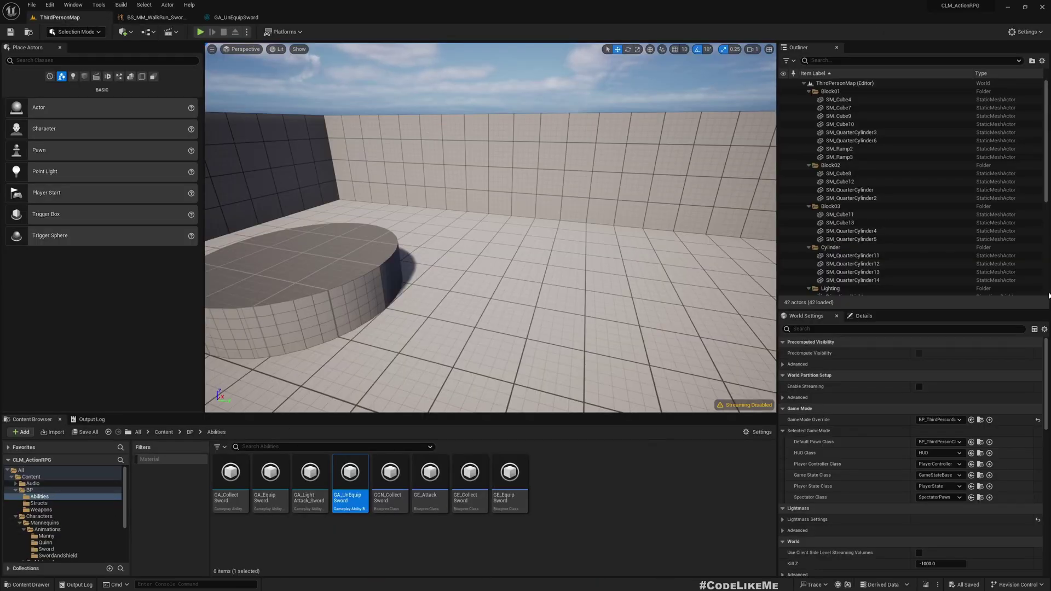
Open BP_ThirdPersonCharacter from the world's game mode pawn class and locate the character mesh's Anim Class asset in the project content
click(862, 316)
click(806, 316)
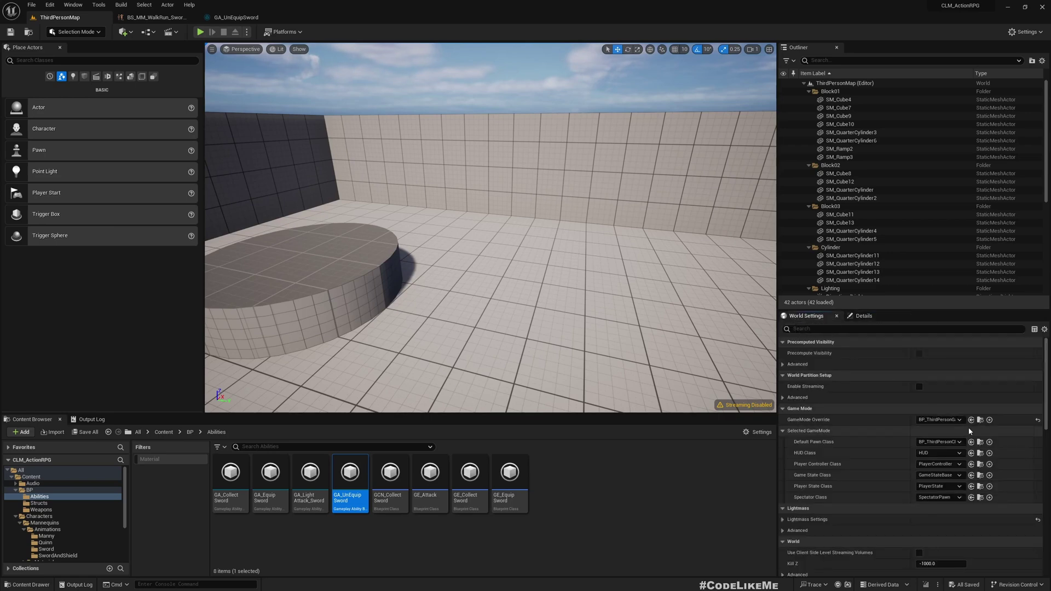
click(981, 420)
double_click(230, 475)
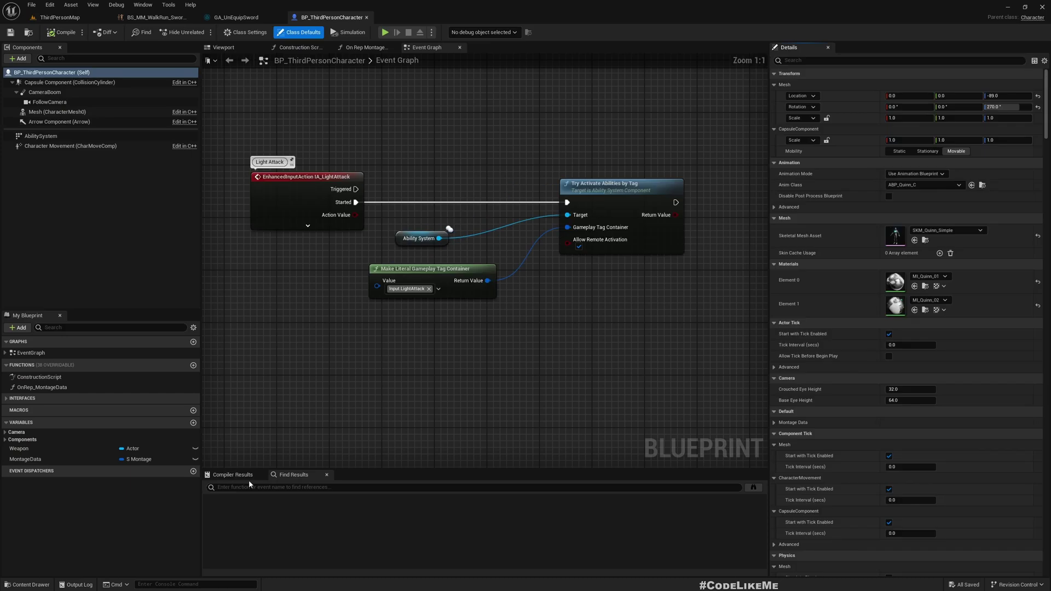
click(57, 111)
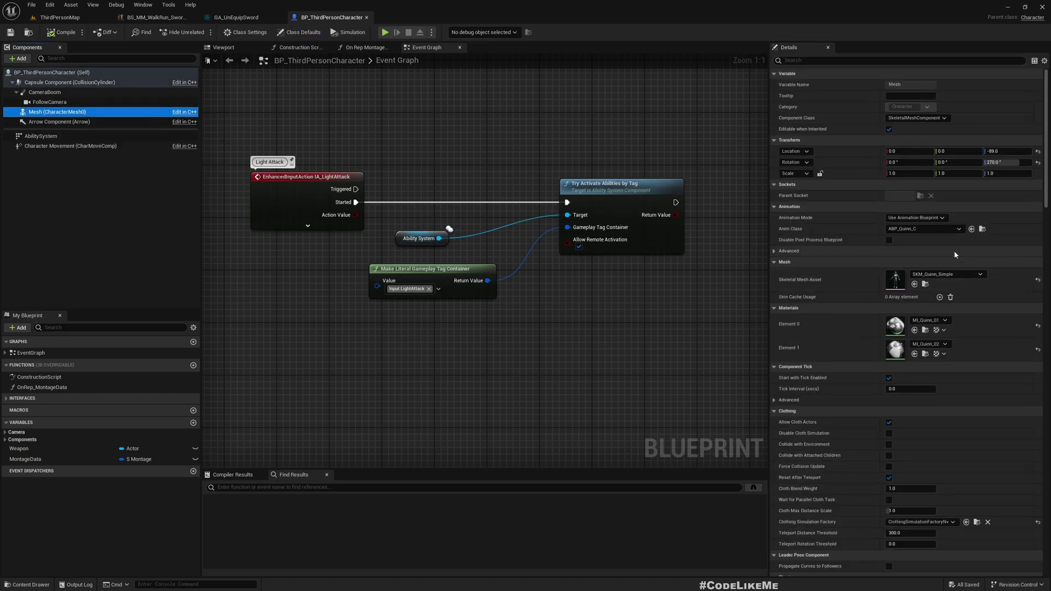
click(982, 229)
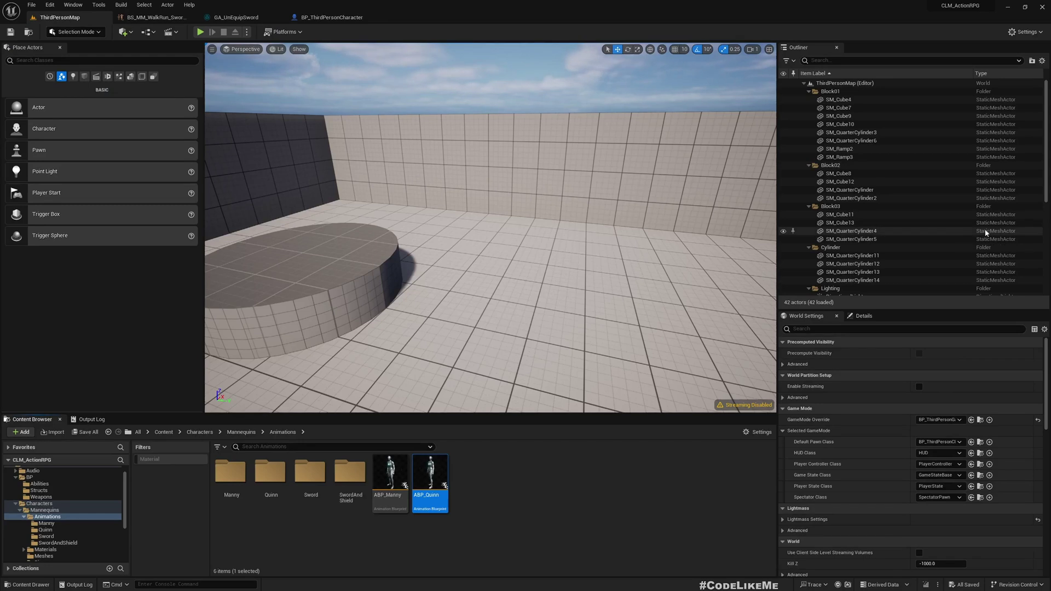
Check the parent class of ABP_Quinn and open the parent animation blueprint ABP_Manny
mouse_move(428, 470)
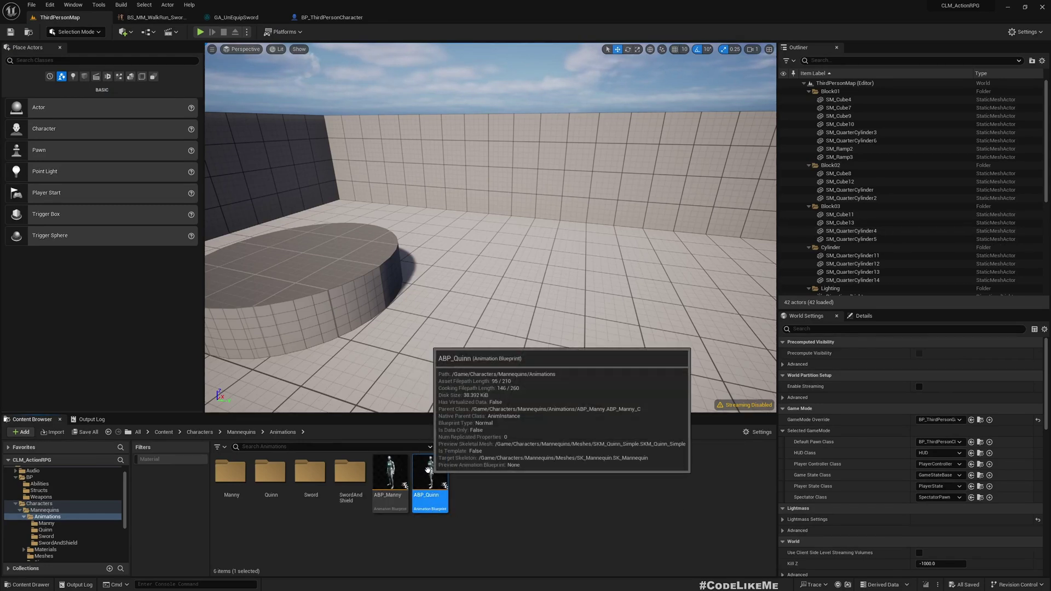
click(389, 468)
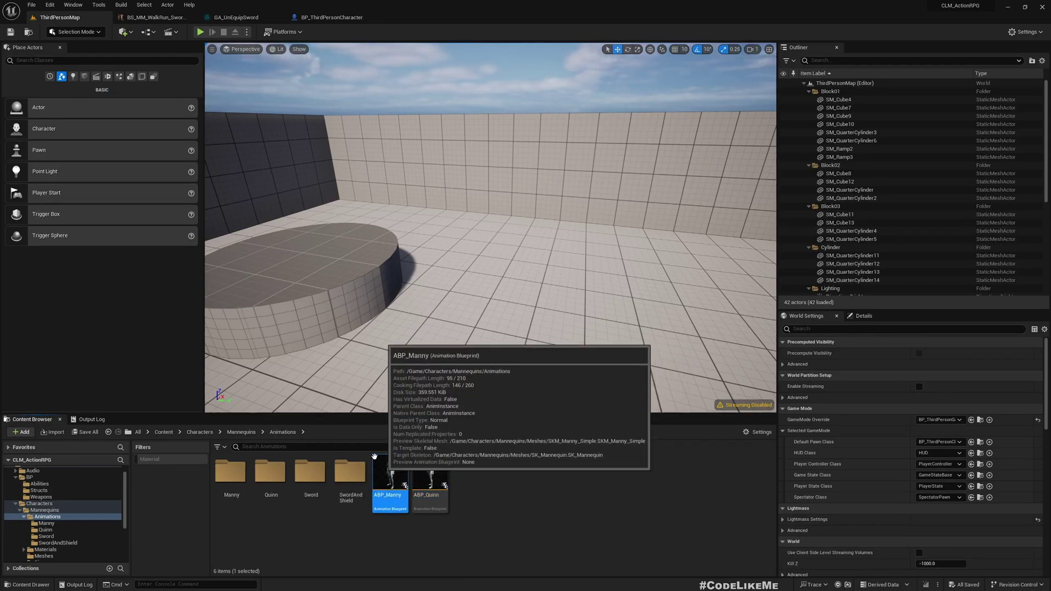
double_click(374, 456)
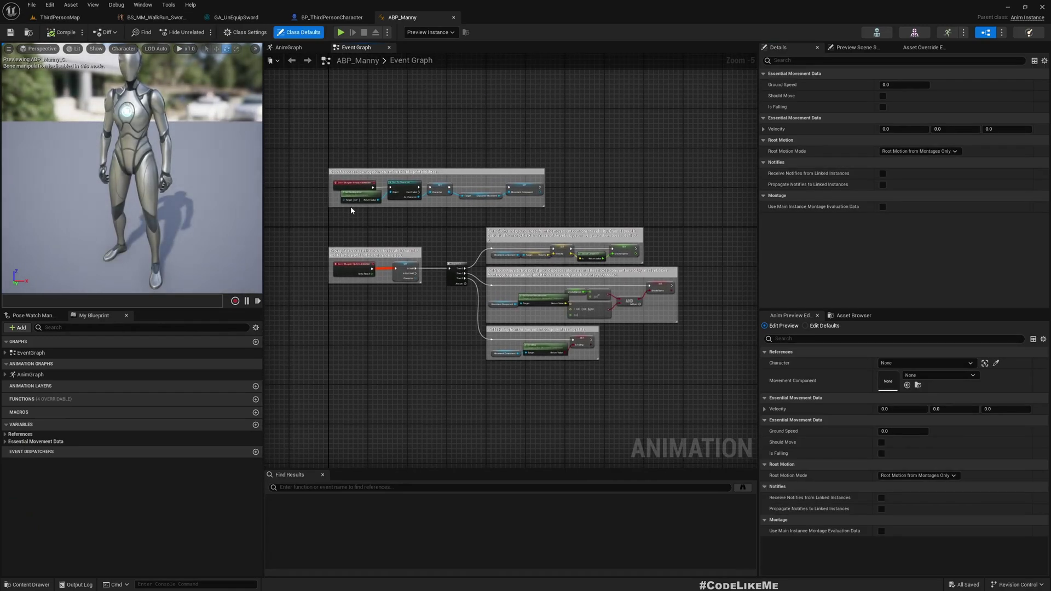
Go into the Walk / Run state of ABP_Manny's Locomotion state machine and open the BS_MM_WalkRun blend space it plays
scroll(366, 216, up, 1)
click(290, 48)
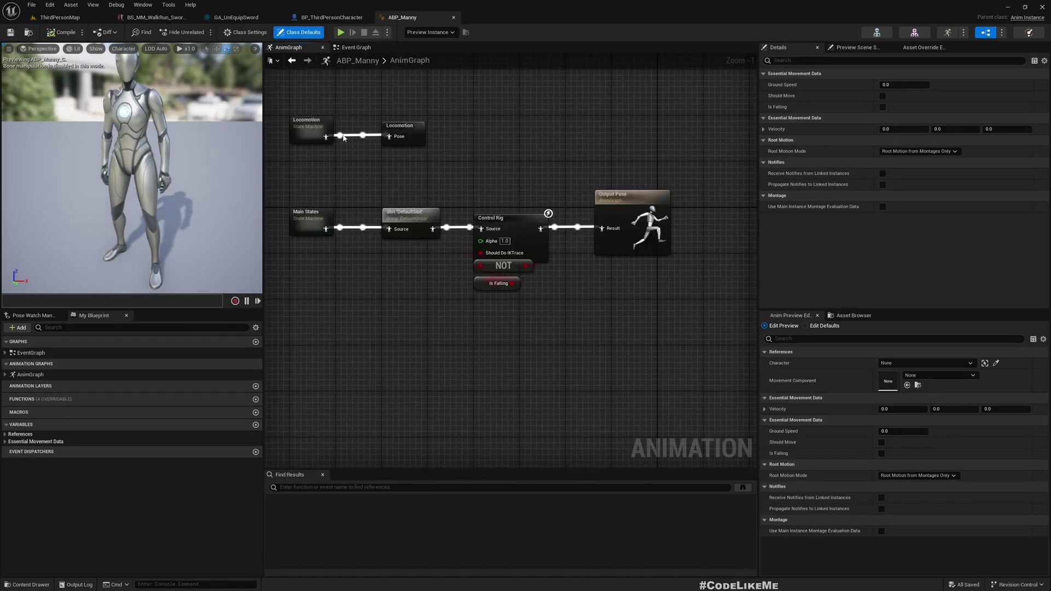
scroll(417, 261, up, 3)
double_click(326, 250)
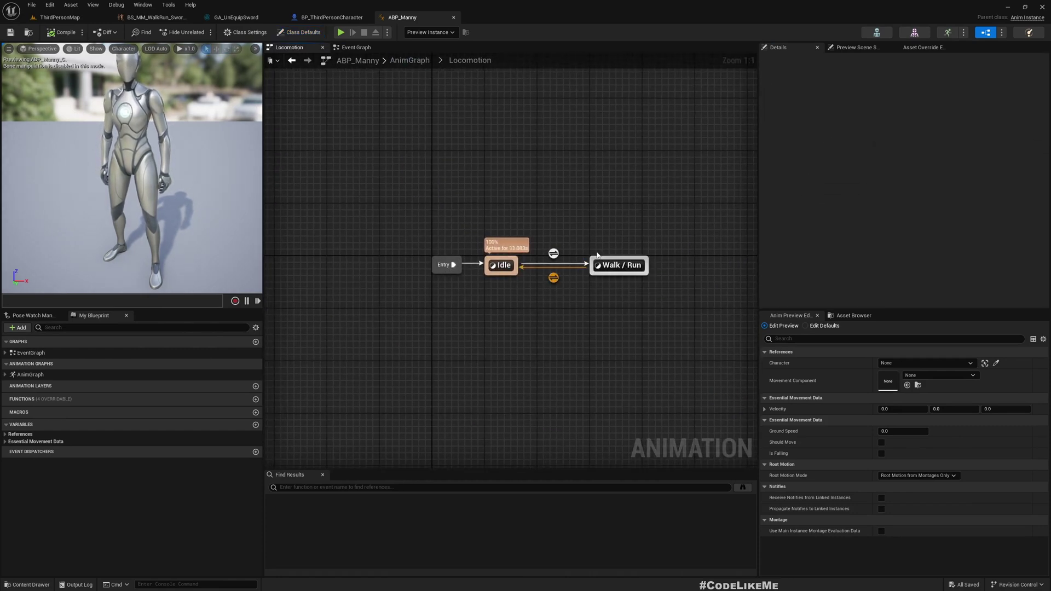
double_click(619, 270)
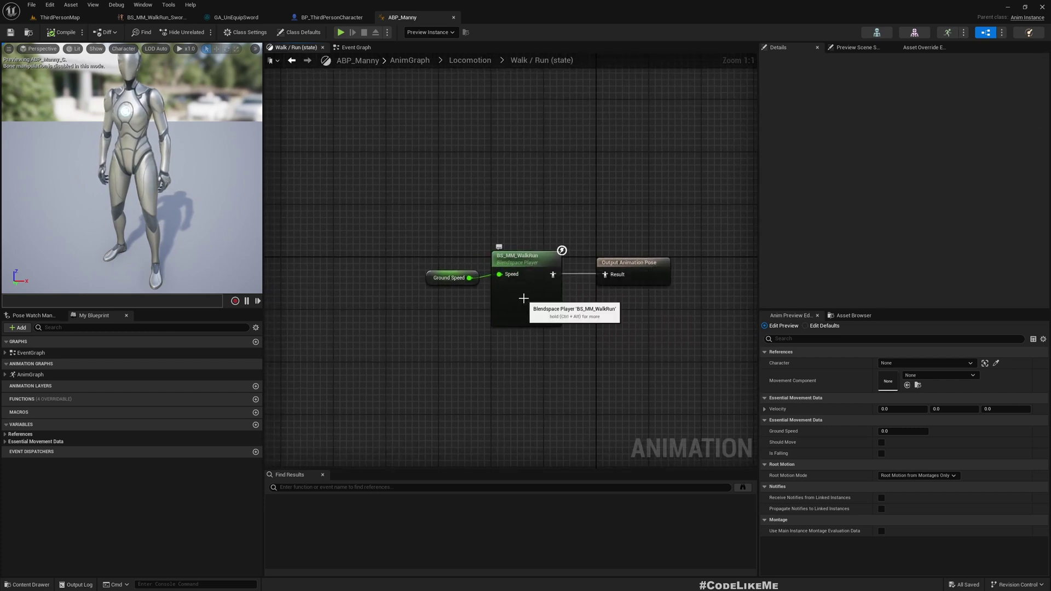
click(524, 299)
double_click(523, 298)
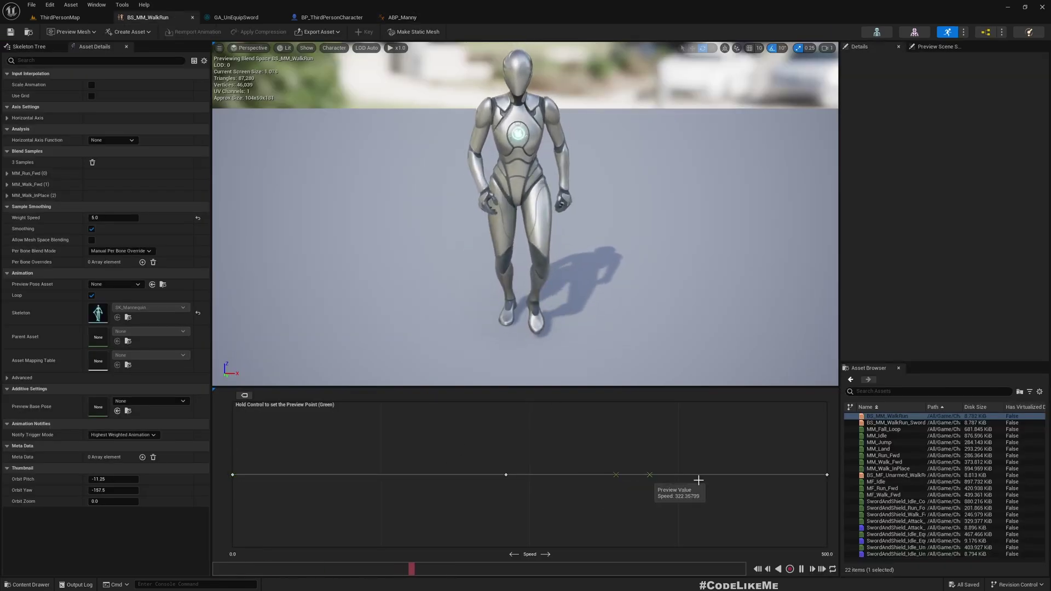
Return to ABP_Manny, open the Idle state of Locomotion, and open the MM_Idle sequence it plays
click(60, 17)
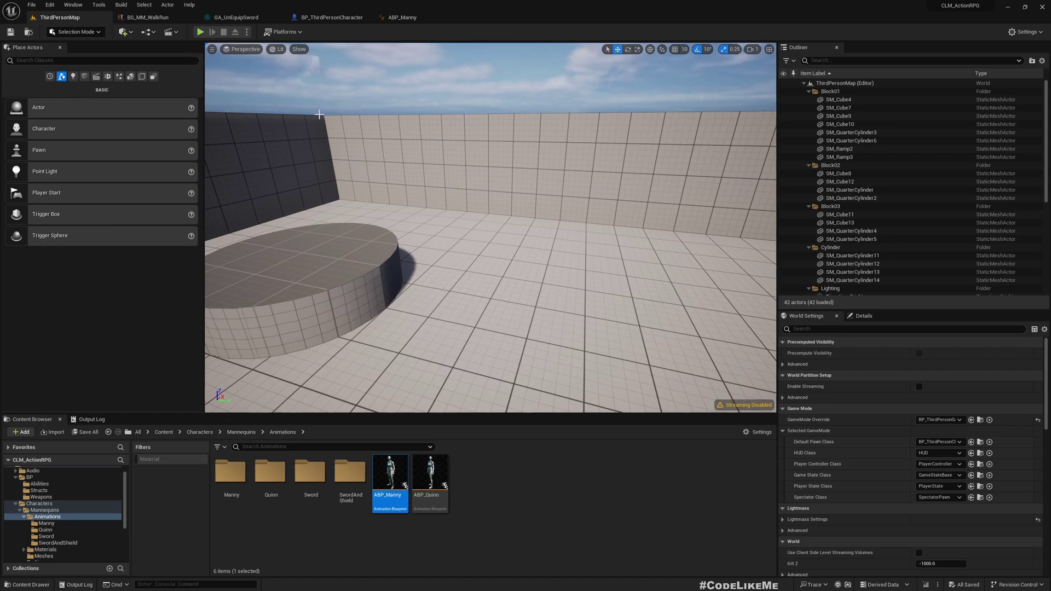
click(402, 17)
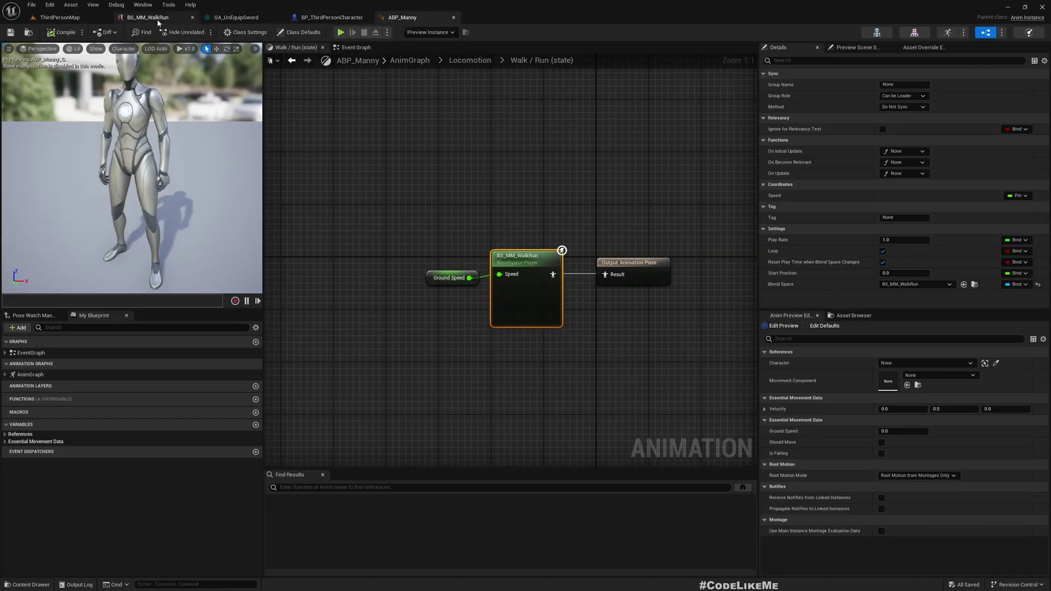
click(452, 60)
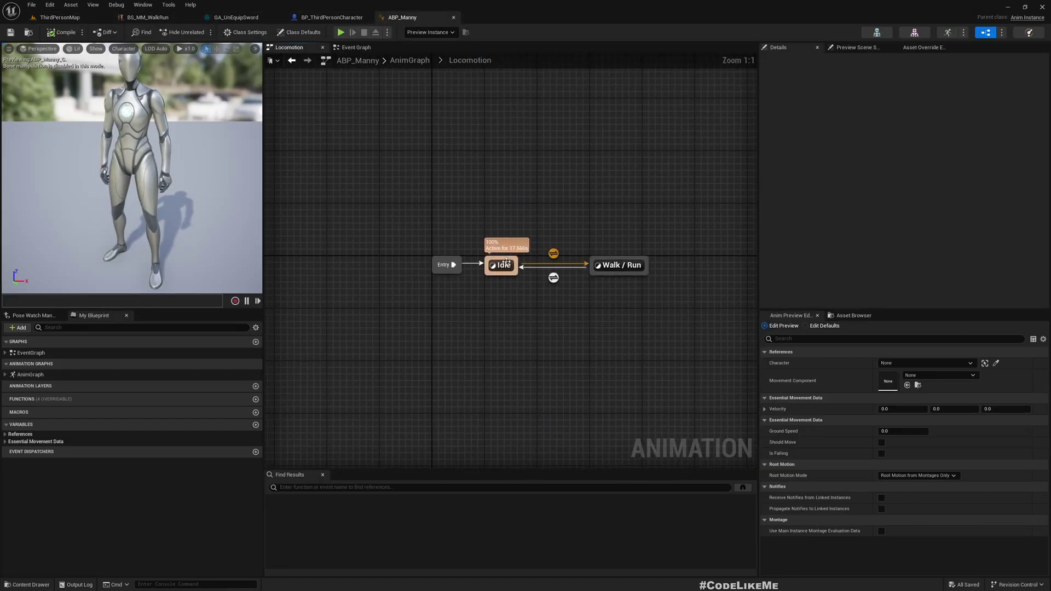
double_click(504, 265)
drag(506, 269, 437, 260)
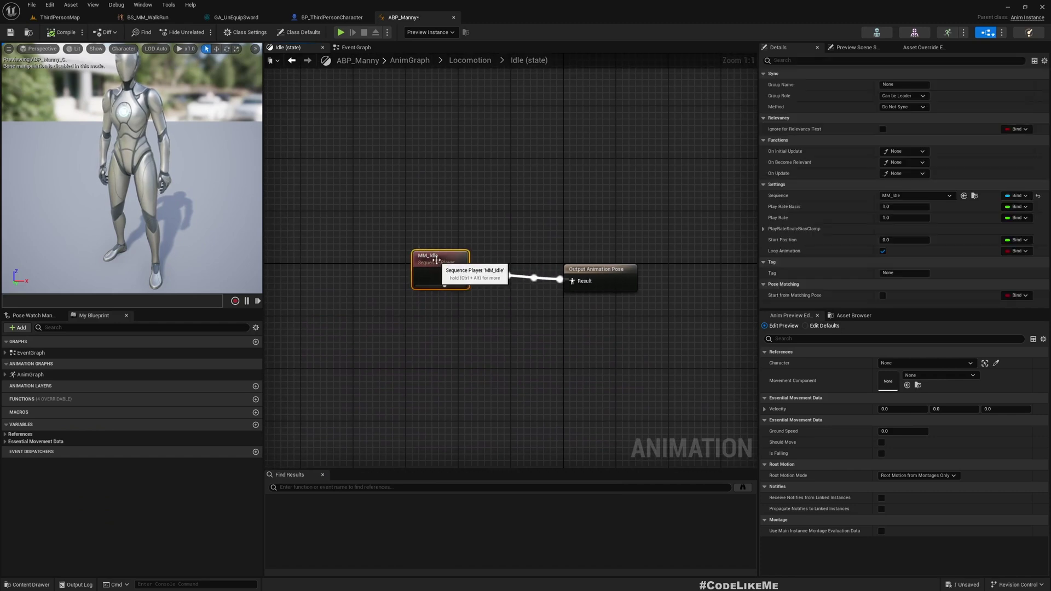
double_click(435, 264)
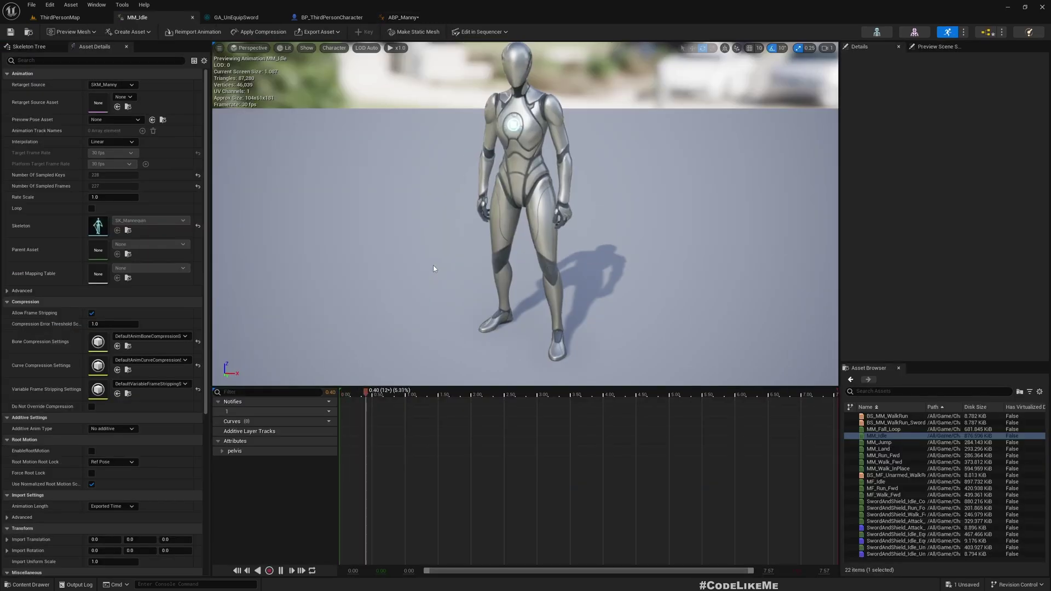
Locate MM_Idle in the Manny animations folder, open BS_MM_WalkRun_SwordAndShield from there, and preview its idle, walk and run speeds
click(29, 32)
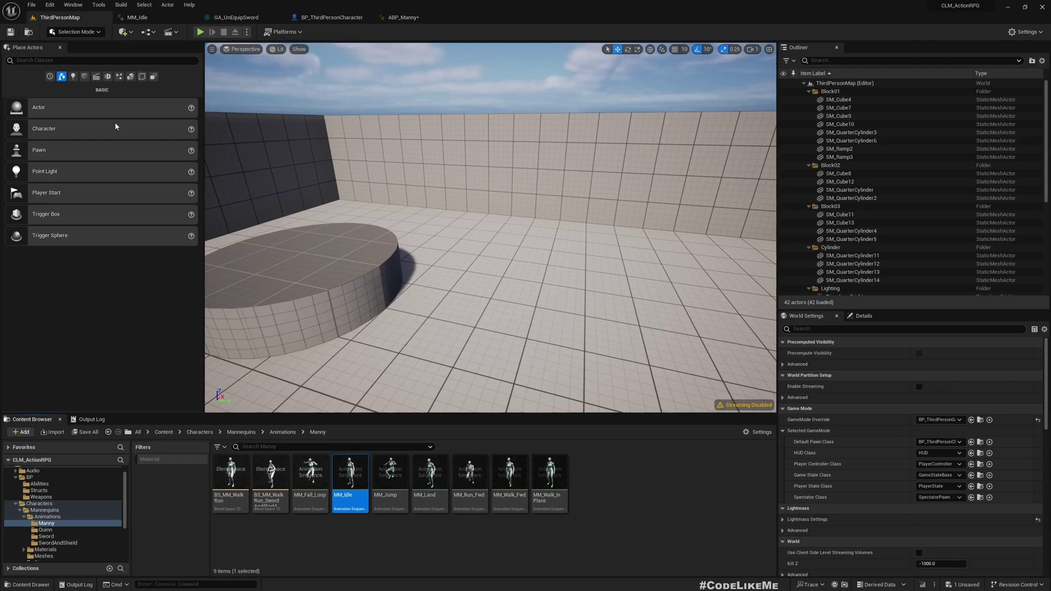
double_click(271, 475)
key(ctrl)
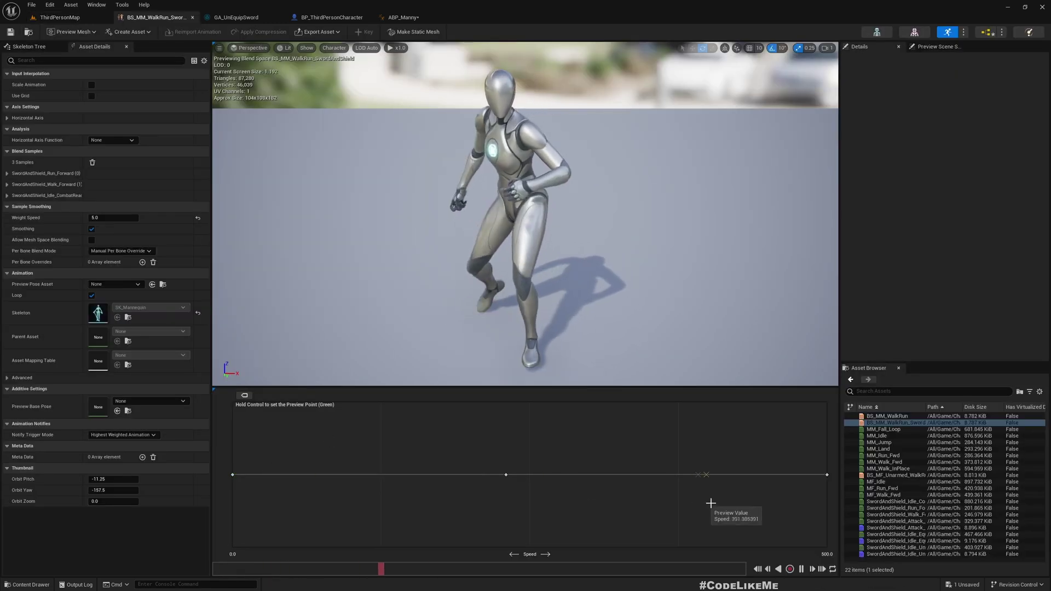
key(ctrl)
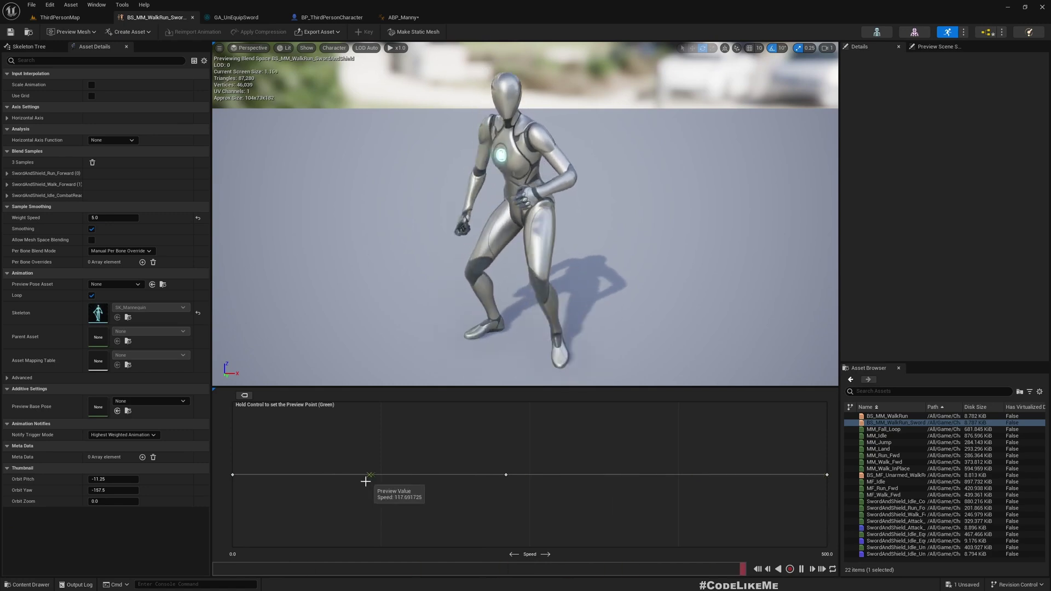
click(58, 17)
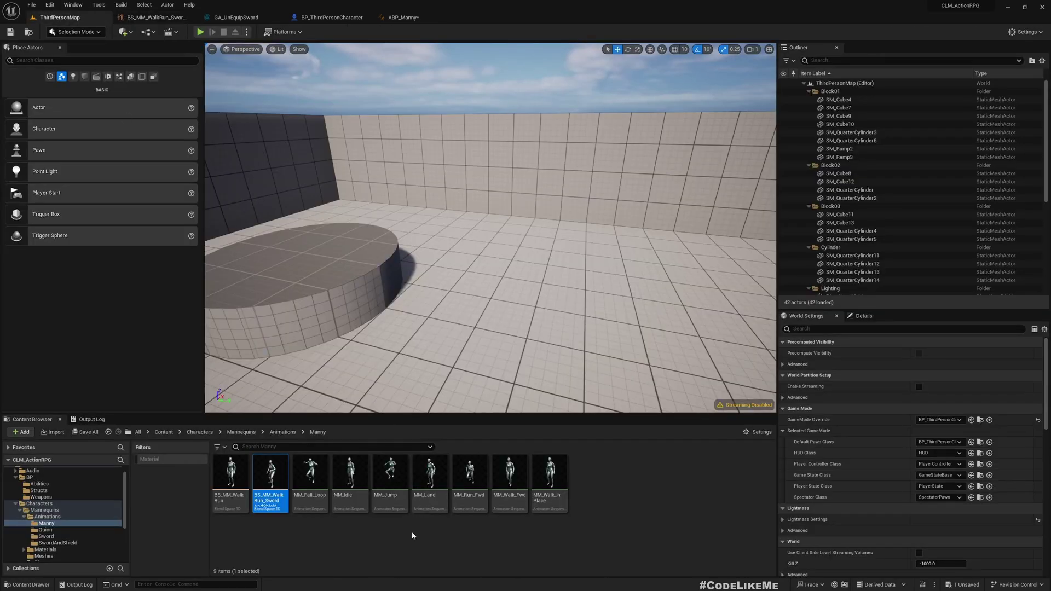
right_click(340, 545)
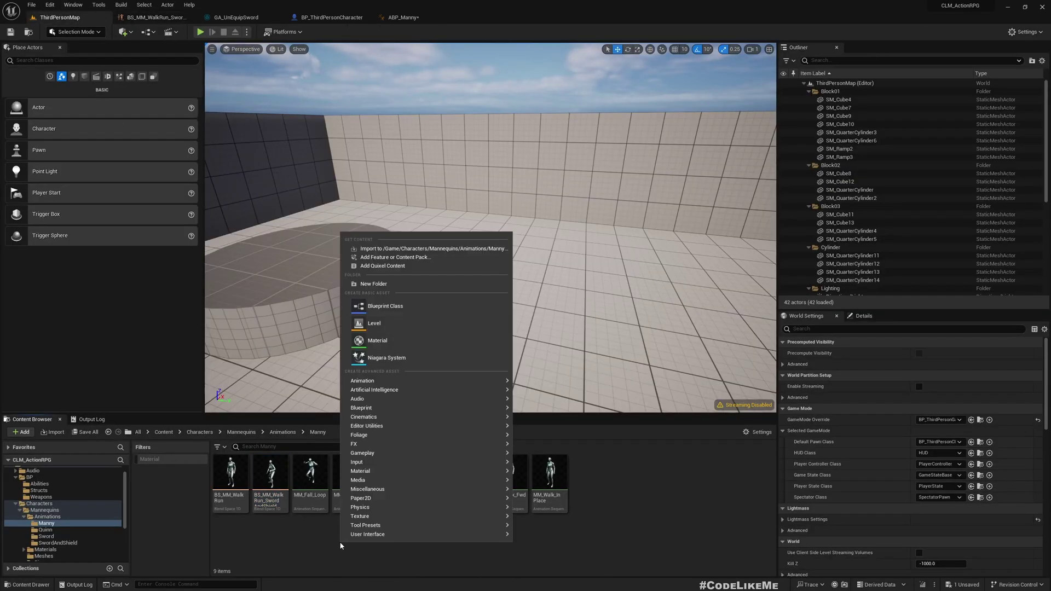
right_click(300, 543)
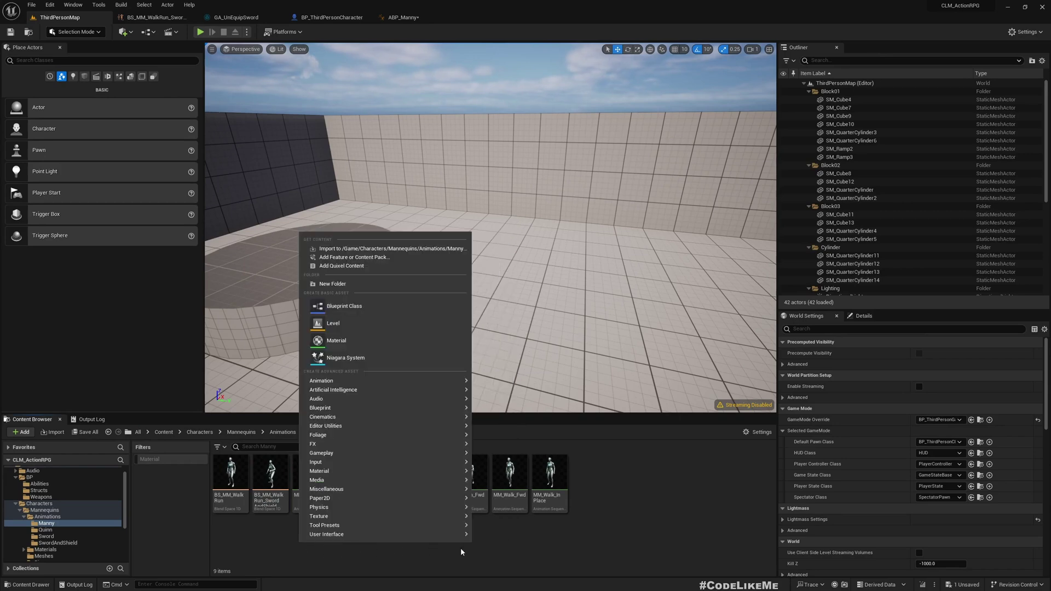
mouse_move(383, 381)
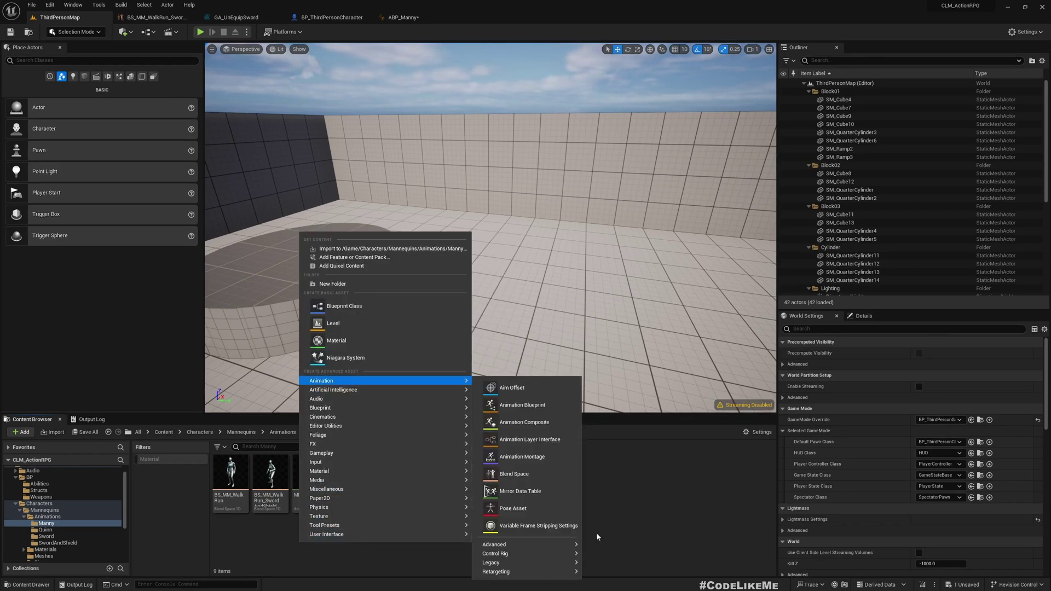
mouse_move(534, 563)
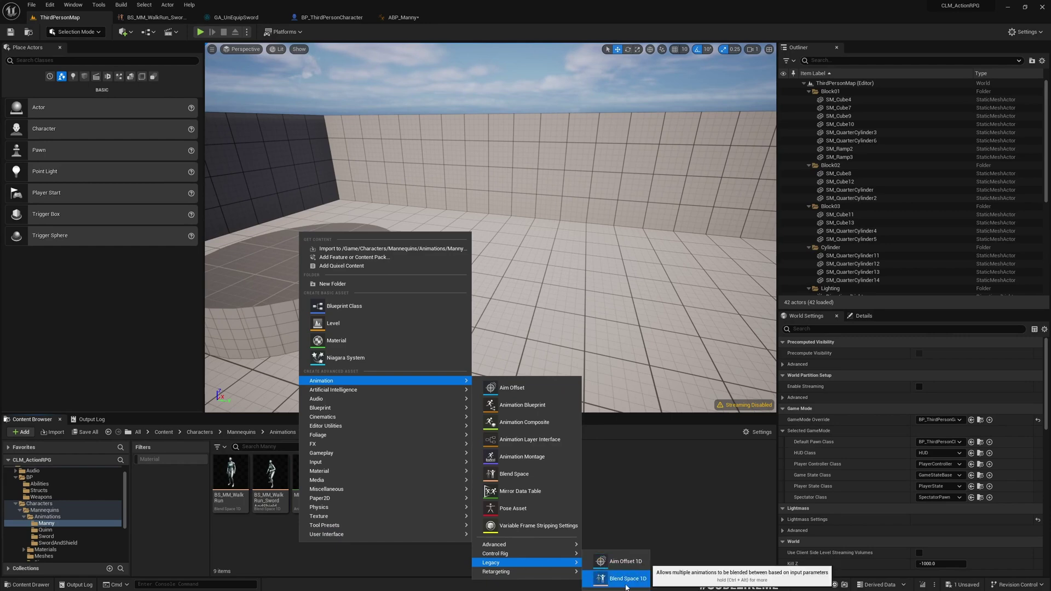
click(625, 578)
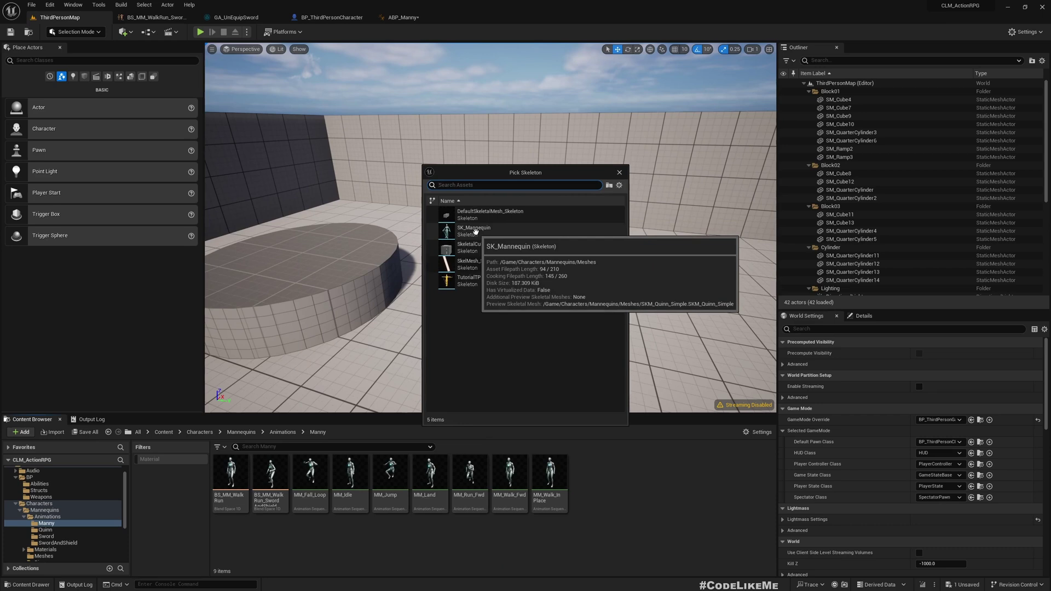
click(620, 173)
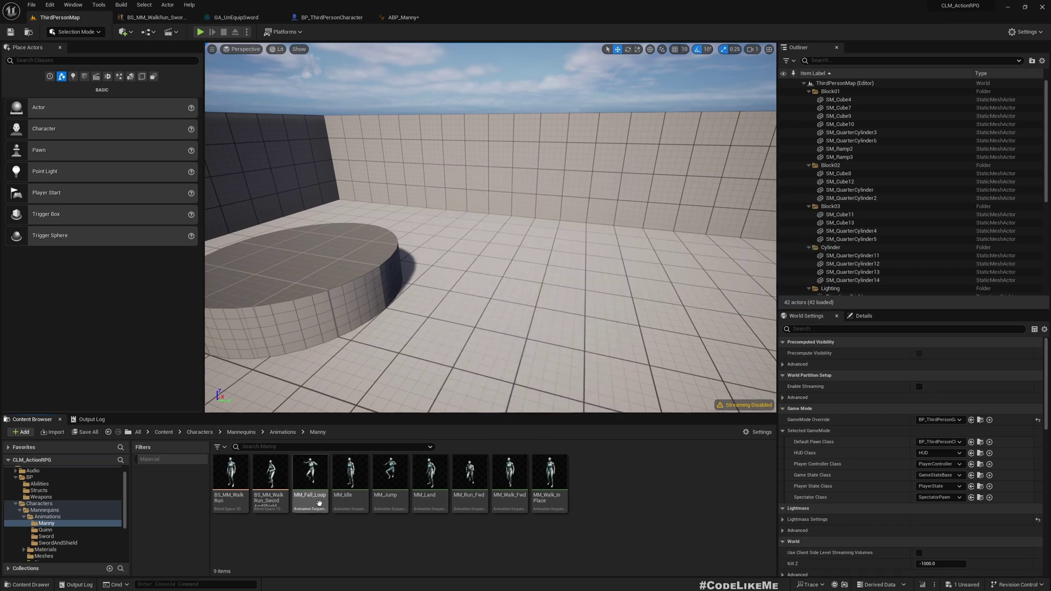
Try adding the sword-and-shield combat idle animation as an extra sample in BS_MM_WalkRun_SwordAndShield, and undo the addition
double_click(274, 474)
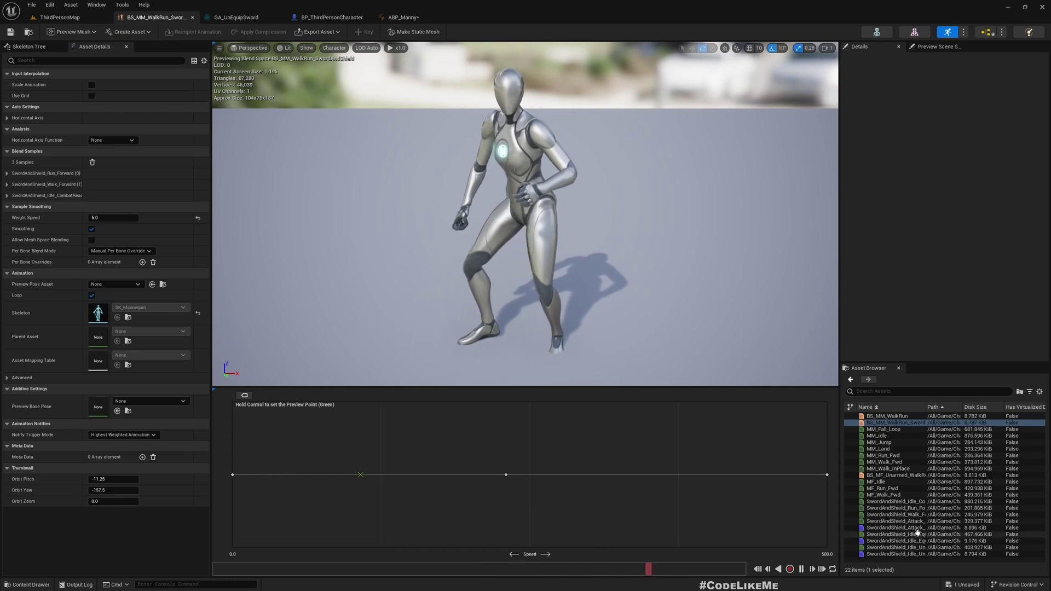
drag(892, 501, 375, 475)
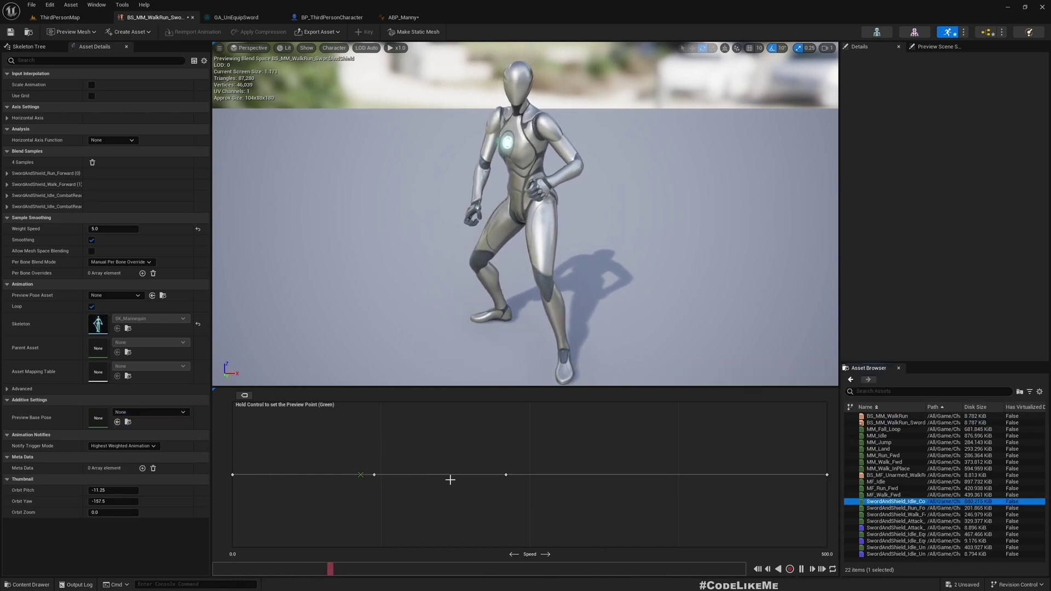
key(ctrl+z)
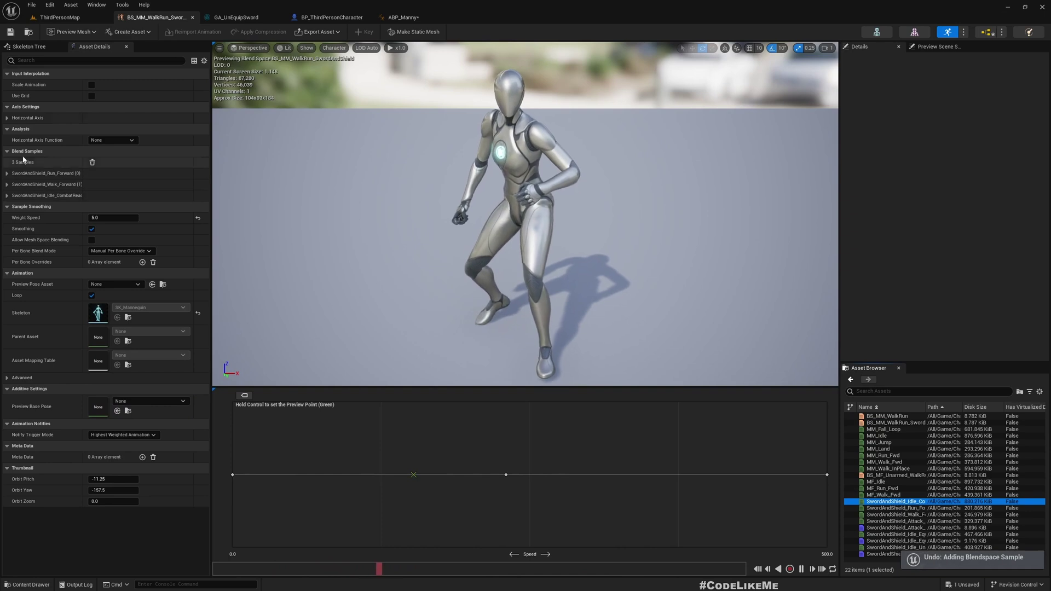
Expand the blend space's horizontal axis settings and examine the Speed axis range while previewing intermediate speeds
click(6, 118)
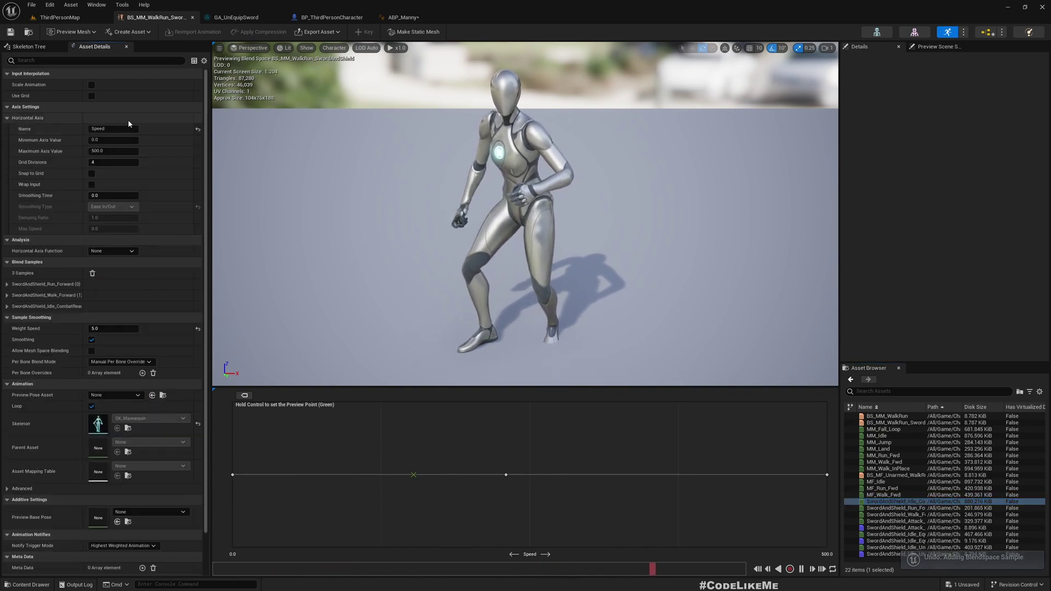
click(112, 150)
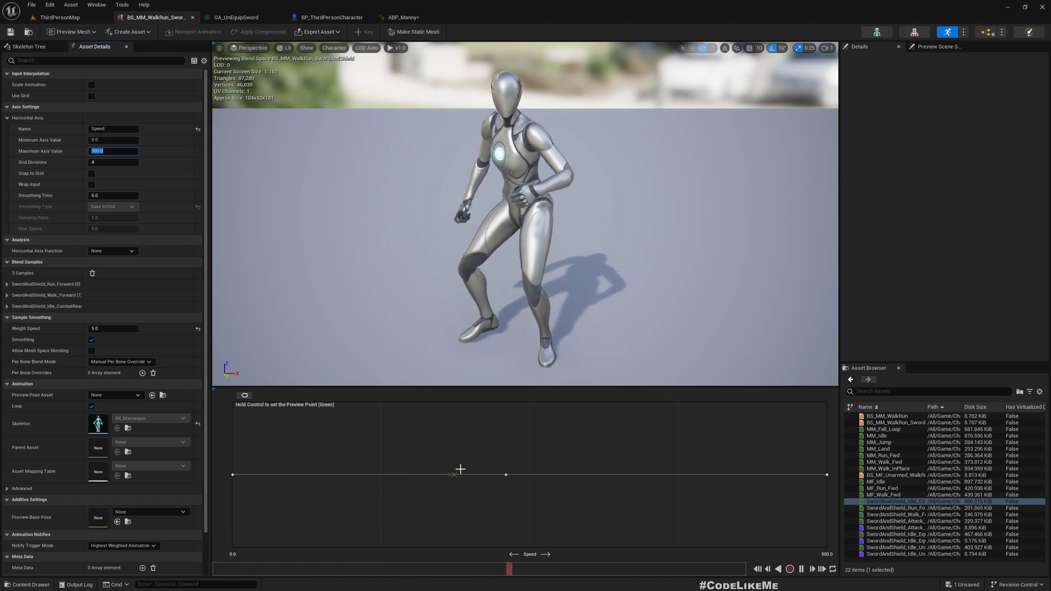
key(ctrl)
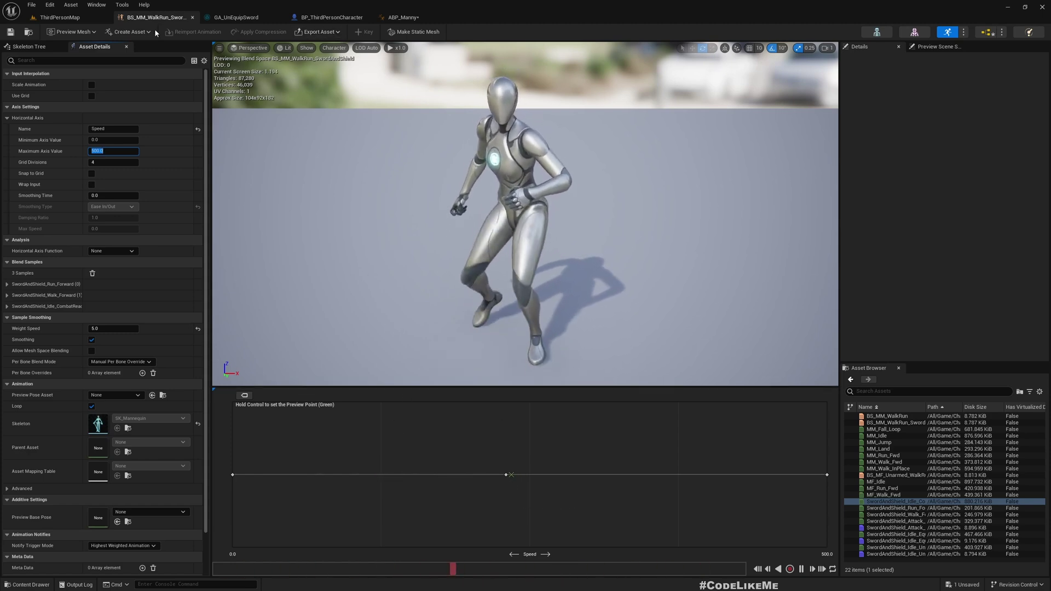
In ABP_Manny's Idle state, spread the MM_Idle player and Output Animation Pose nodes apart to make room between them
click(403, 17)
drag(439, 264, 431, 277)
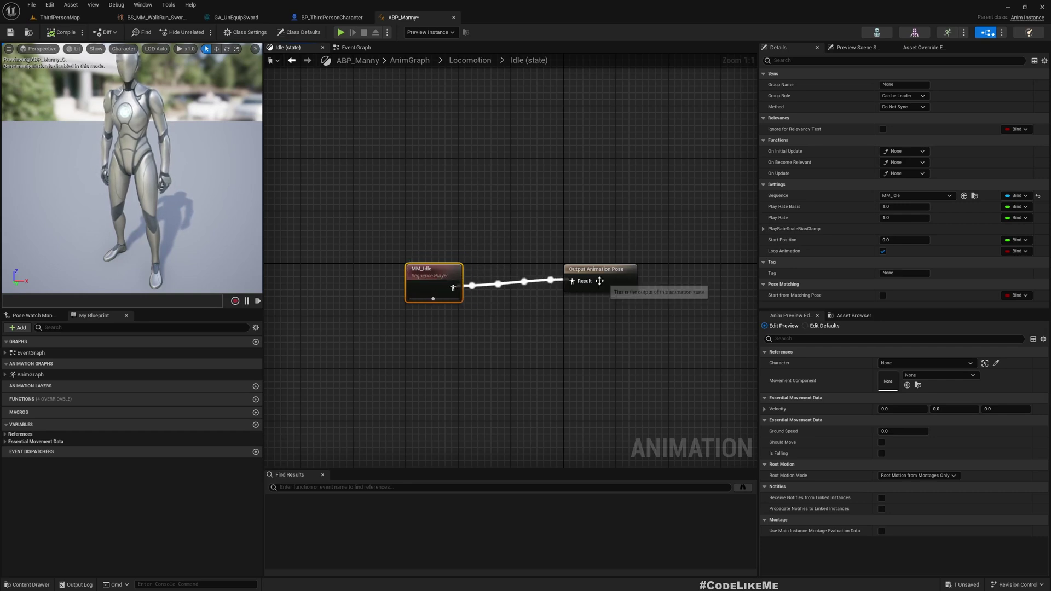
drag(599, 281, 632, 287)
click(434, 272)
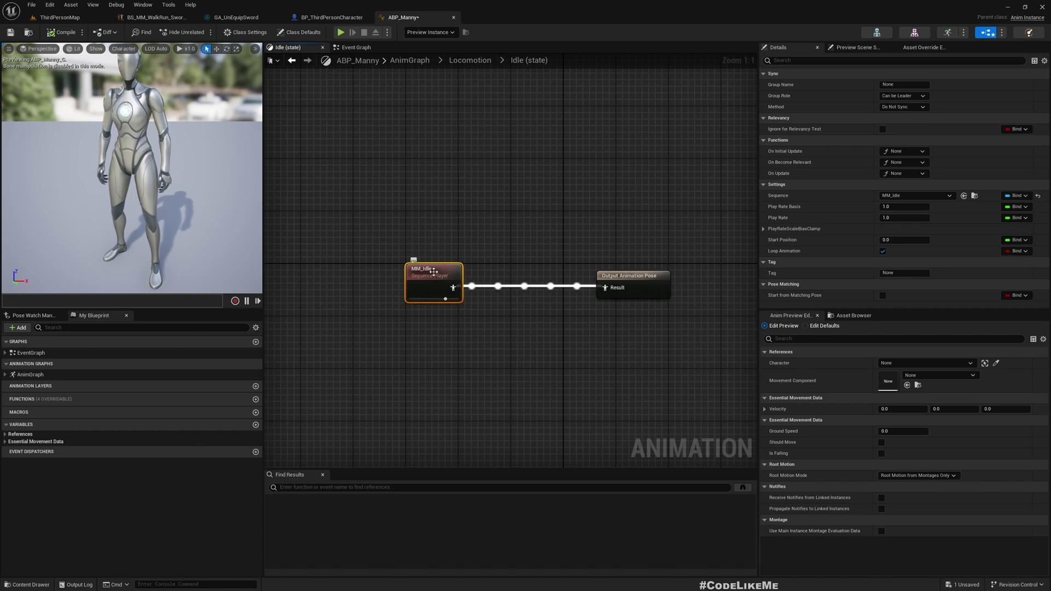
drag(434, 272, 381, 272)
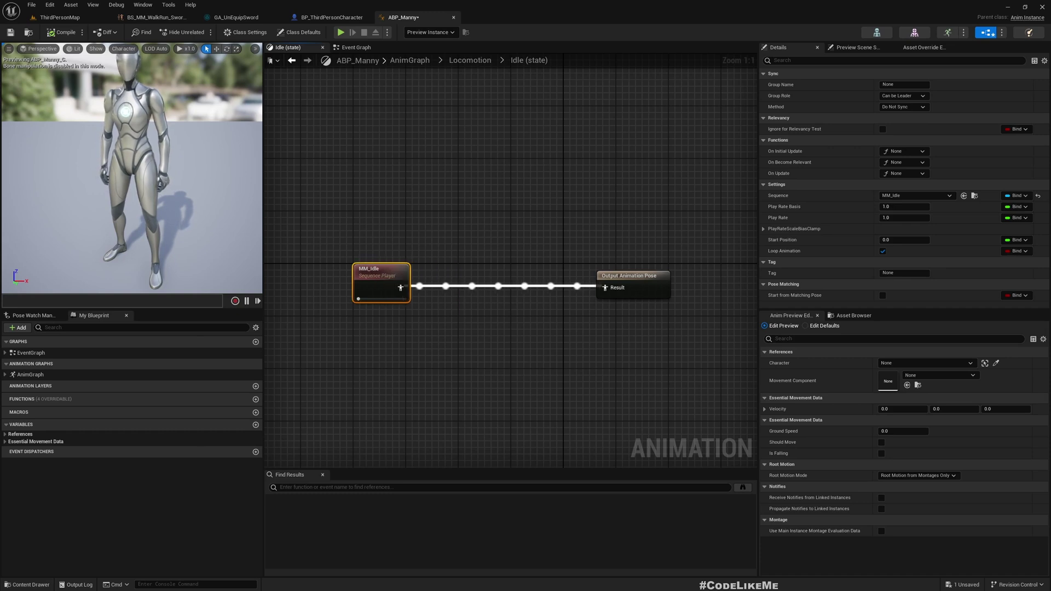
Add a SwordAndShield_Idle_CombatReady sequence player below MM_Idle in ABP_Manny's Idle state, and move Output Animation Pose farther from the players
click(65, 17)
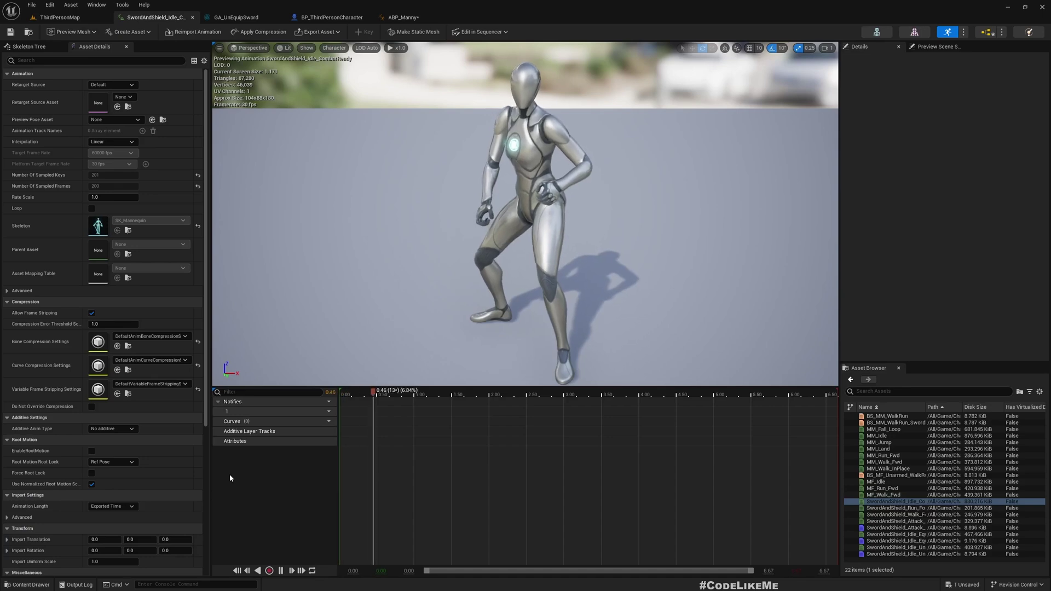
drag(355, 4, 354, 345)
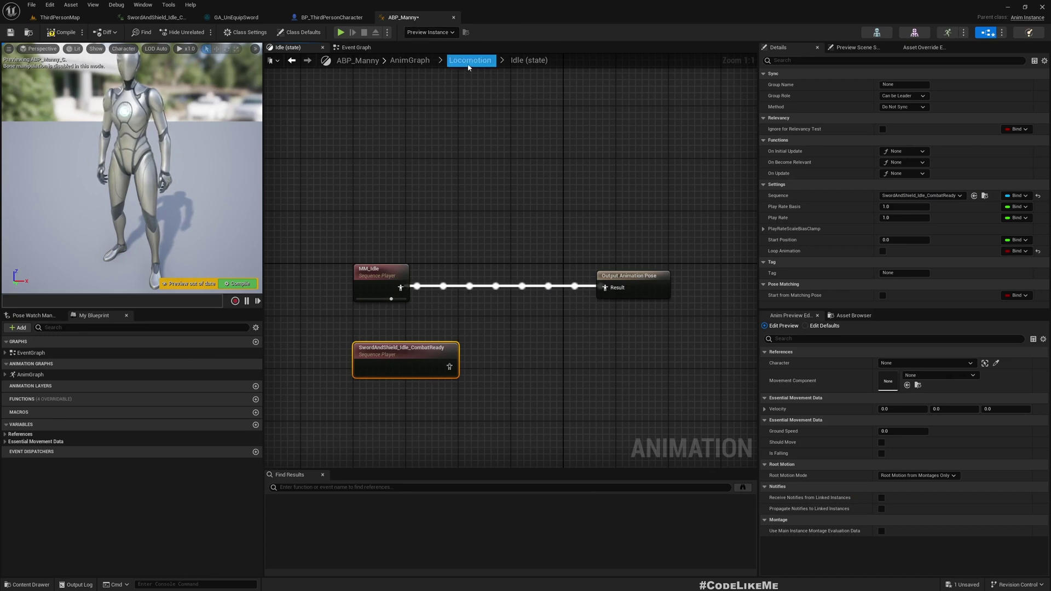
right_drag(588, 396, 495, 394)
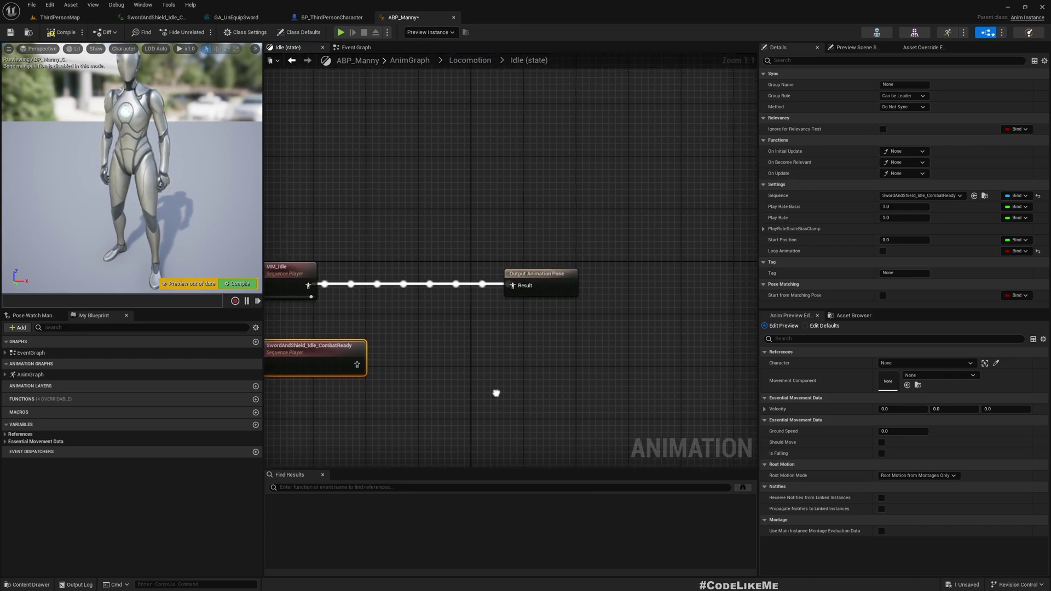
drag(551, 277, 655, 278)
right_drag(444, 316, 529, 292)
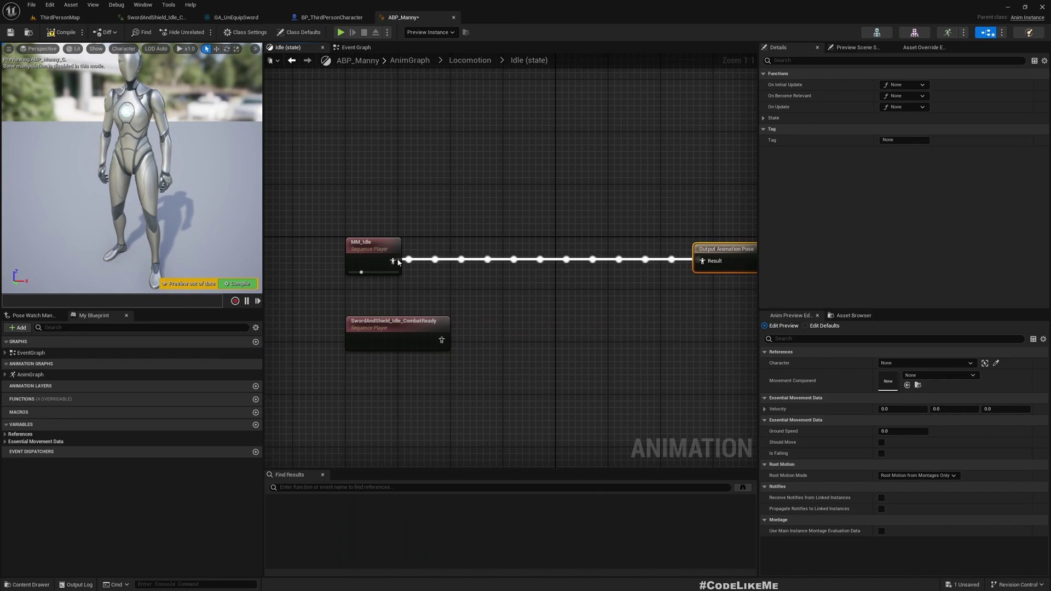
drag(392, 261, 524, 261)
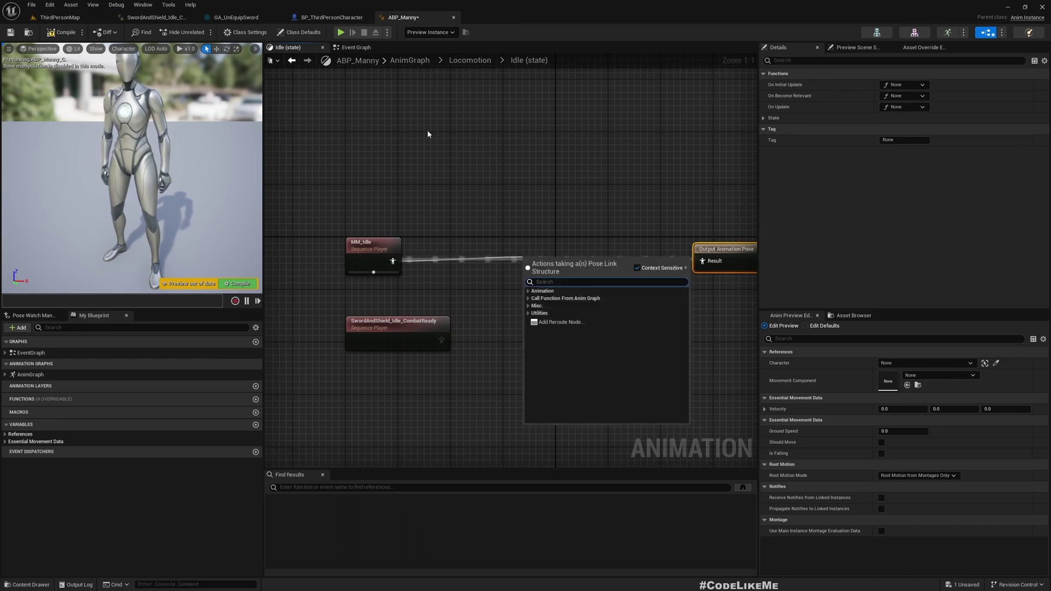
click(429, 133)
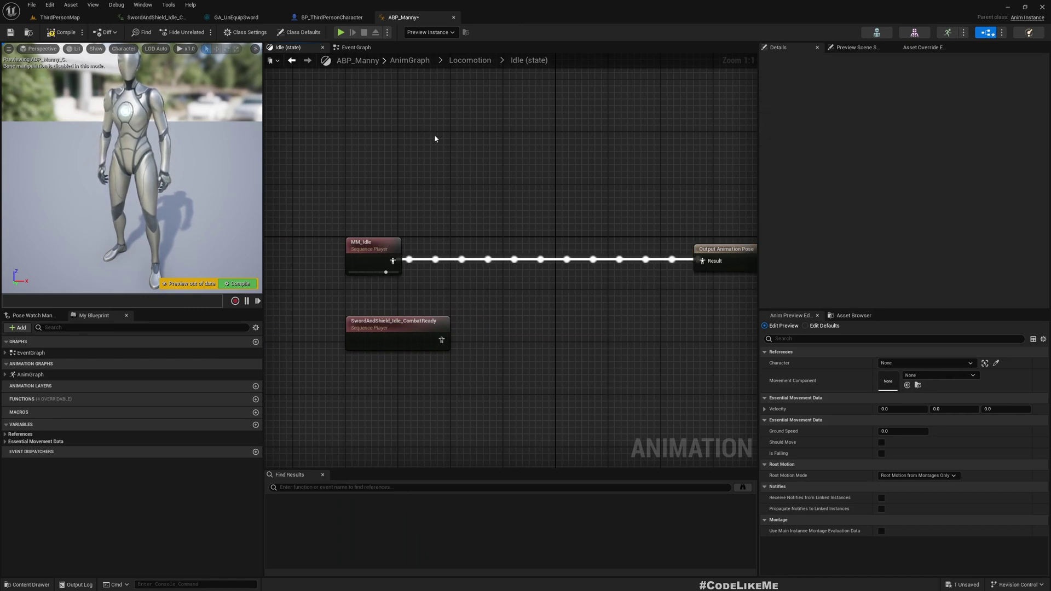
Create a folder named Enums inside the project's BP content folder and open it
click(67, 18)
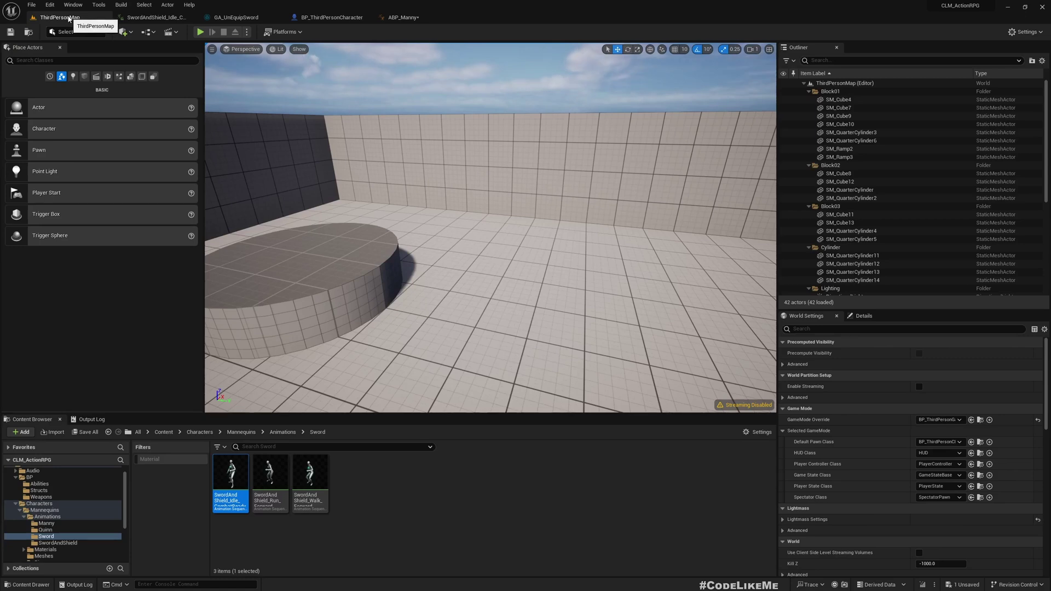
scroll(94, 492, up, 1)
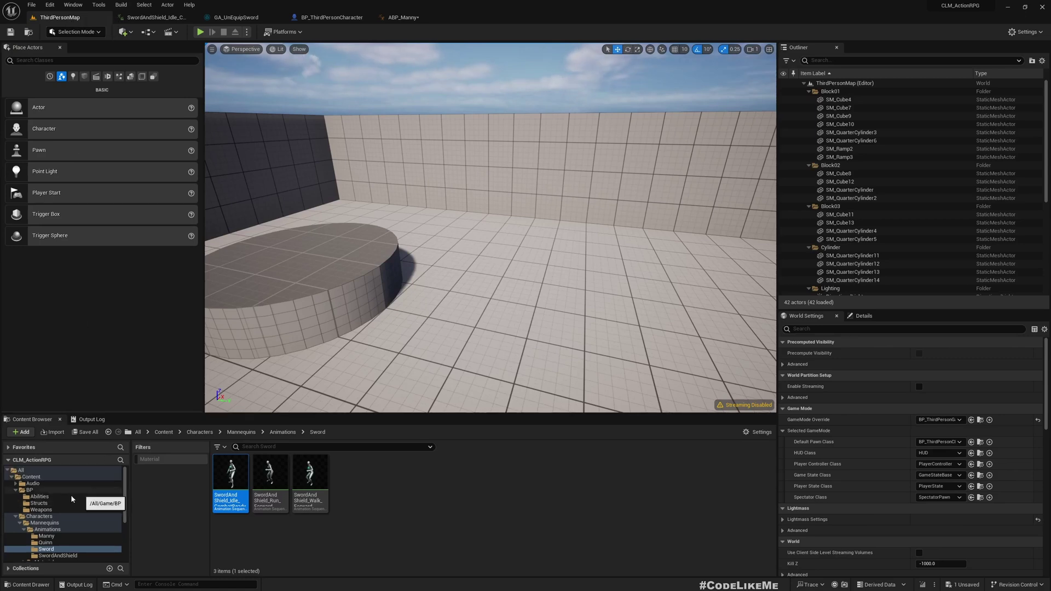
click(30, 490)
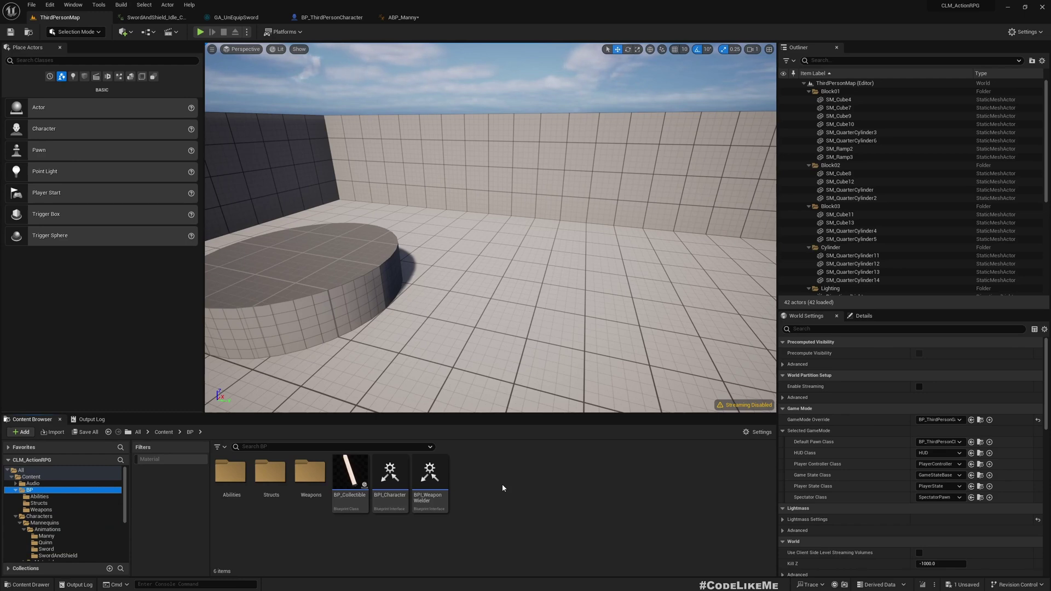
right_click(500, 488)
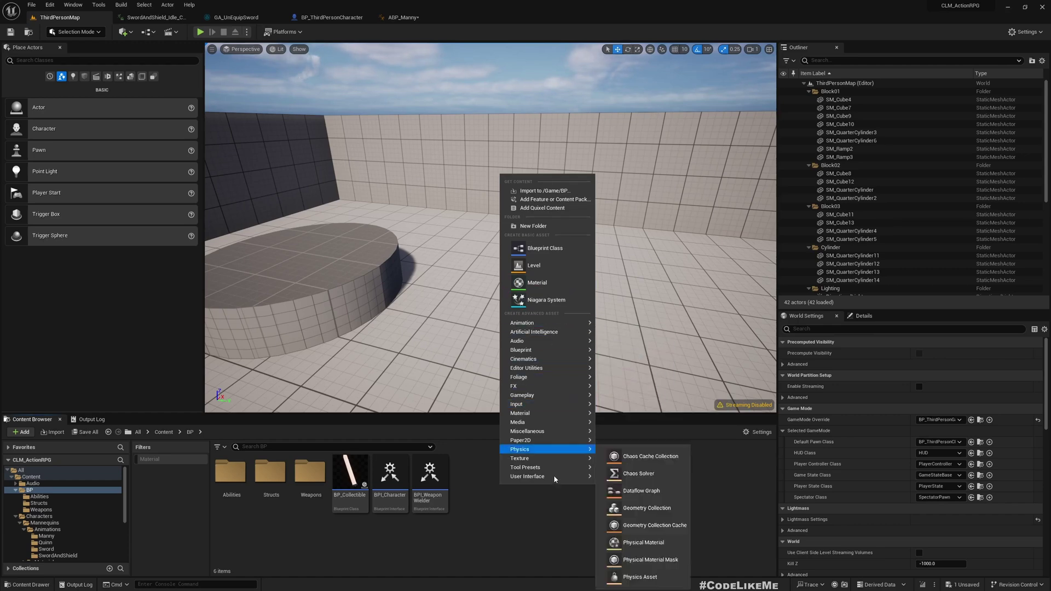
click(533, 225)
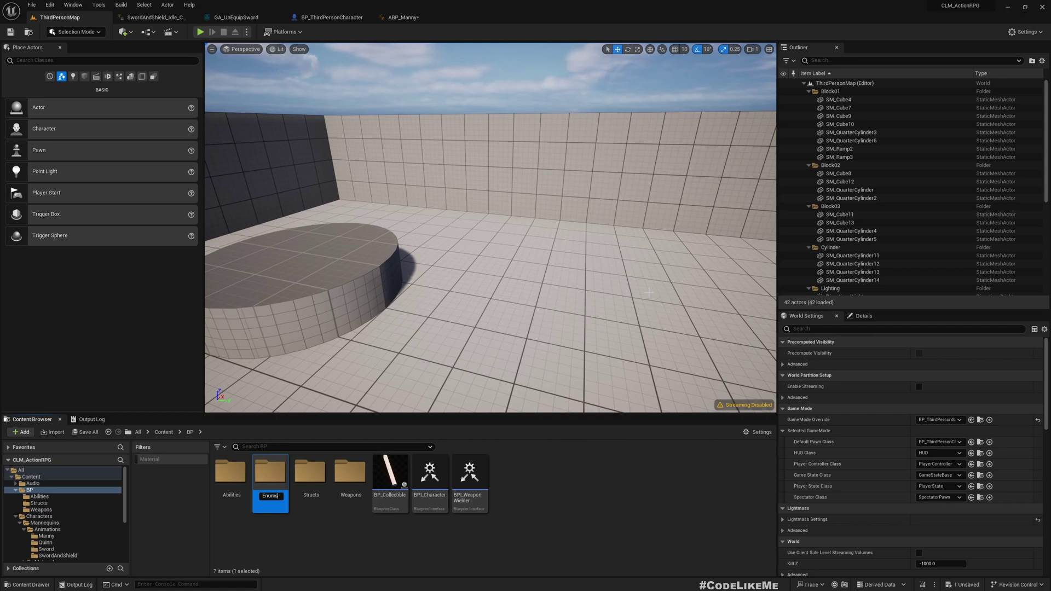
key(Return)
key(Return)
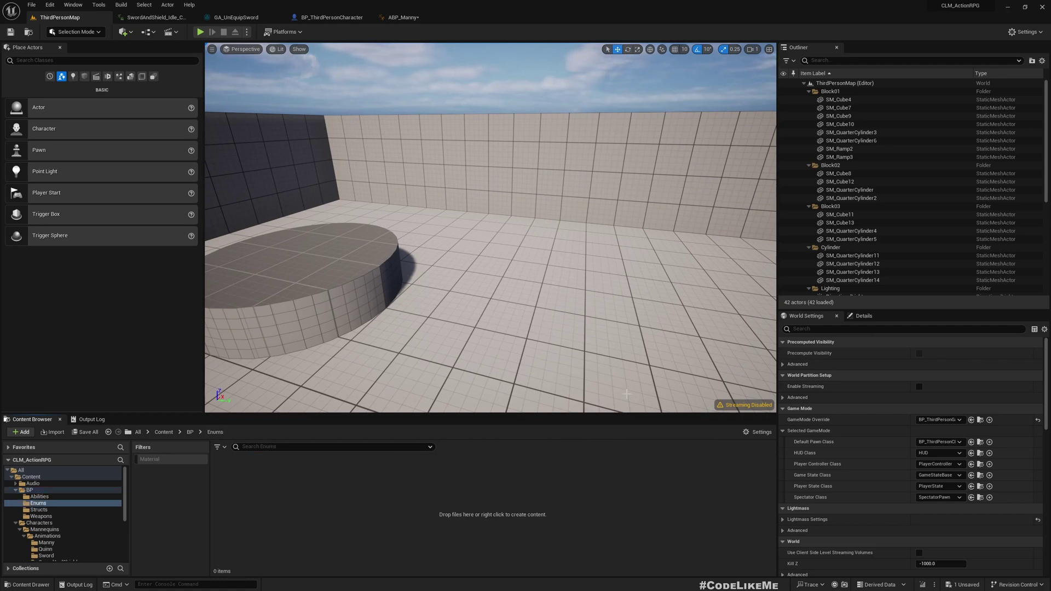
Create a Blueprint enumeration named E_Weapons in the Enums folder
right_click(329, 471)
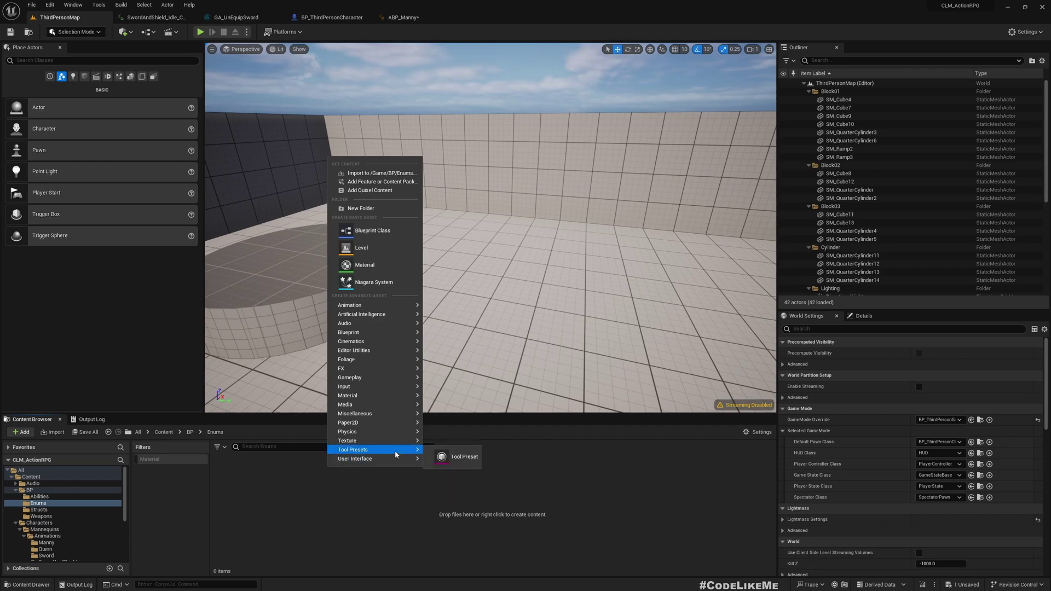
mouse_move(403, 366)
mouse_move(400, 332)
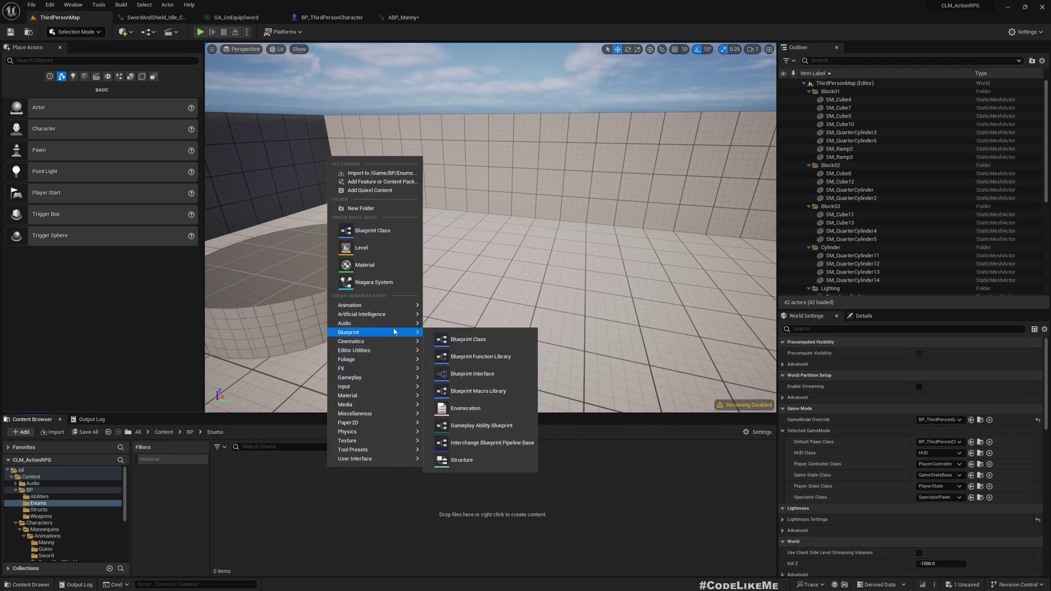
click(465, 408)
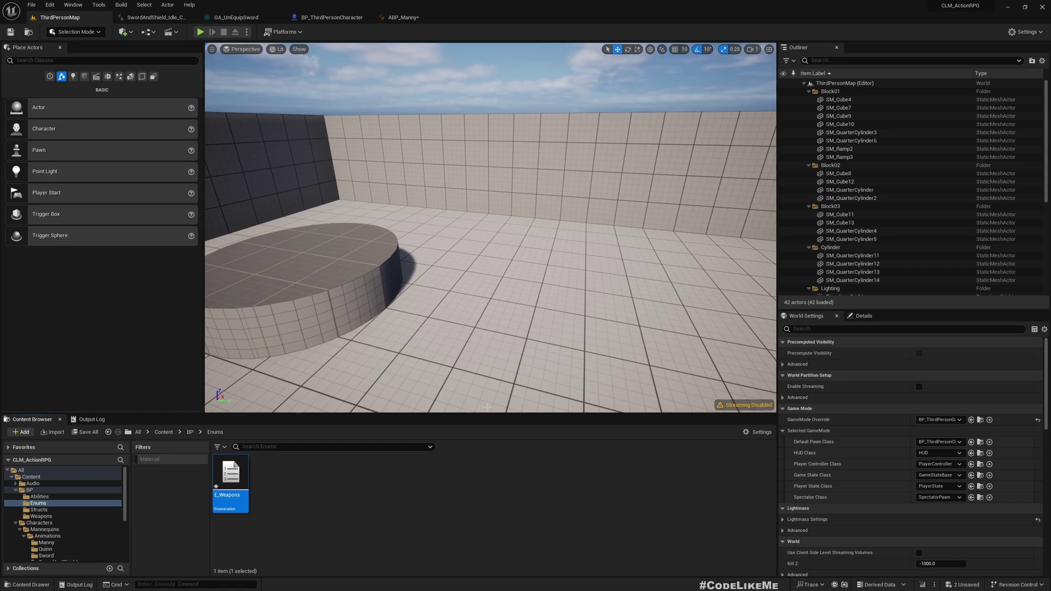
Add the enumerators UnArmed and Sword to E_Weapons, and save and close the enumeration
double_click(235, 467)
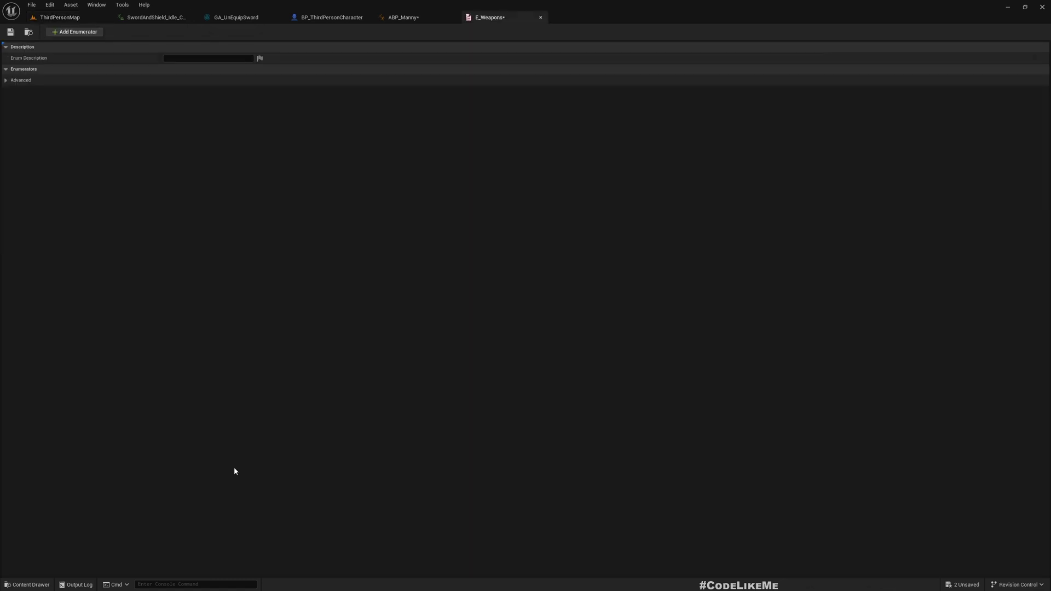
click(75, 32)
click(222, 80)
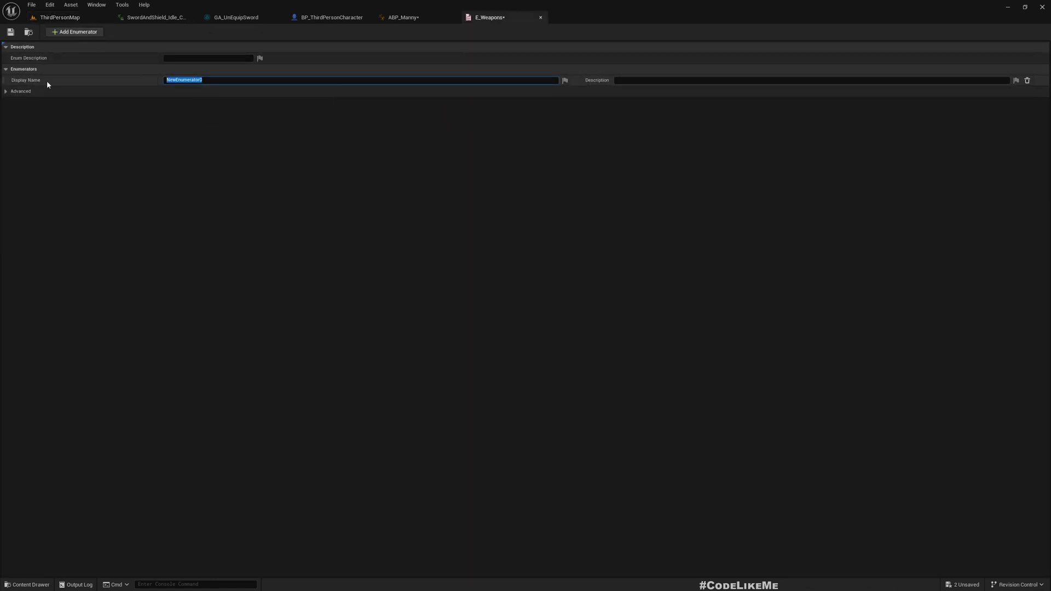
text(UnArmed)
key(Return)
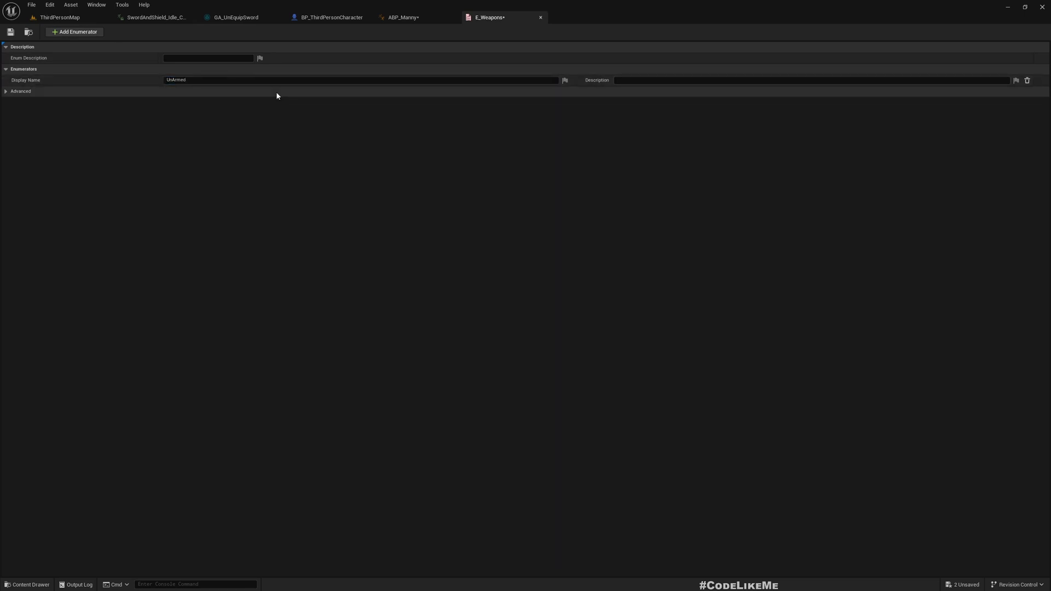
click(72, 32)
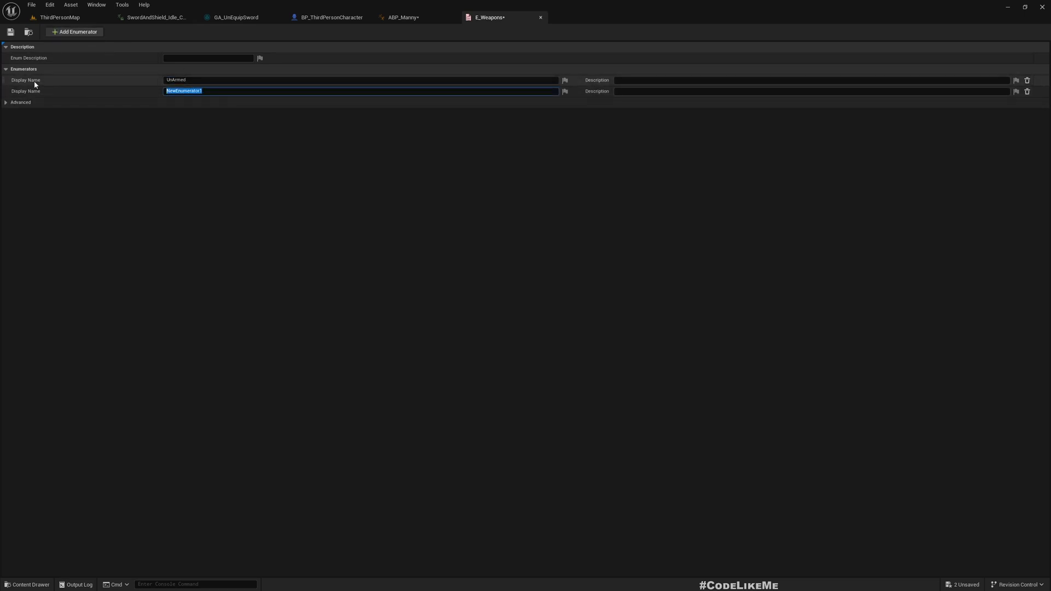
text(Sword)
key(Return)
key(ctrl+s)
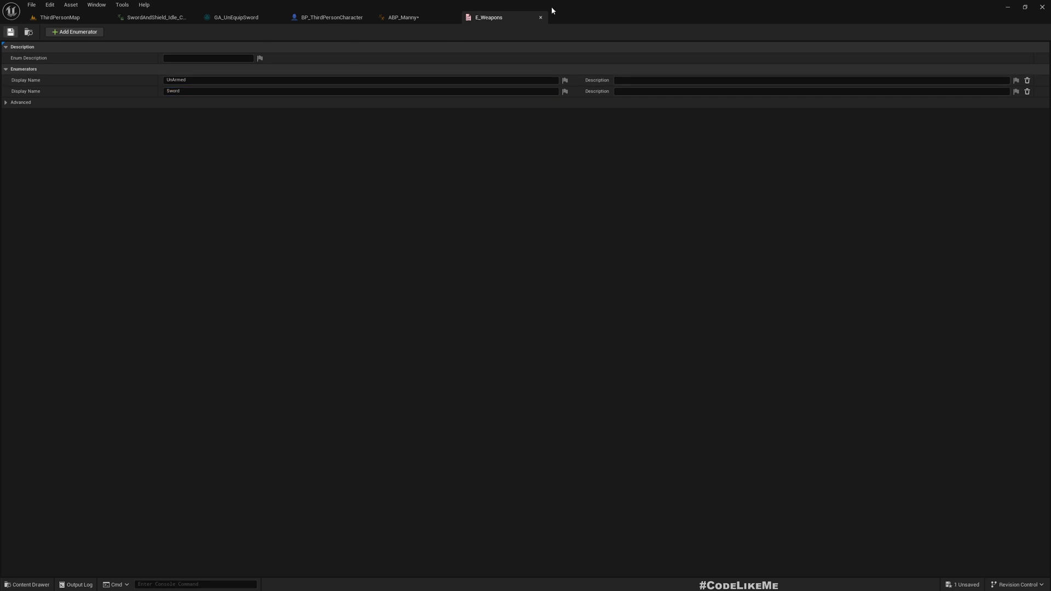
click(541, 17)
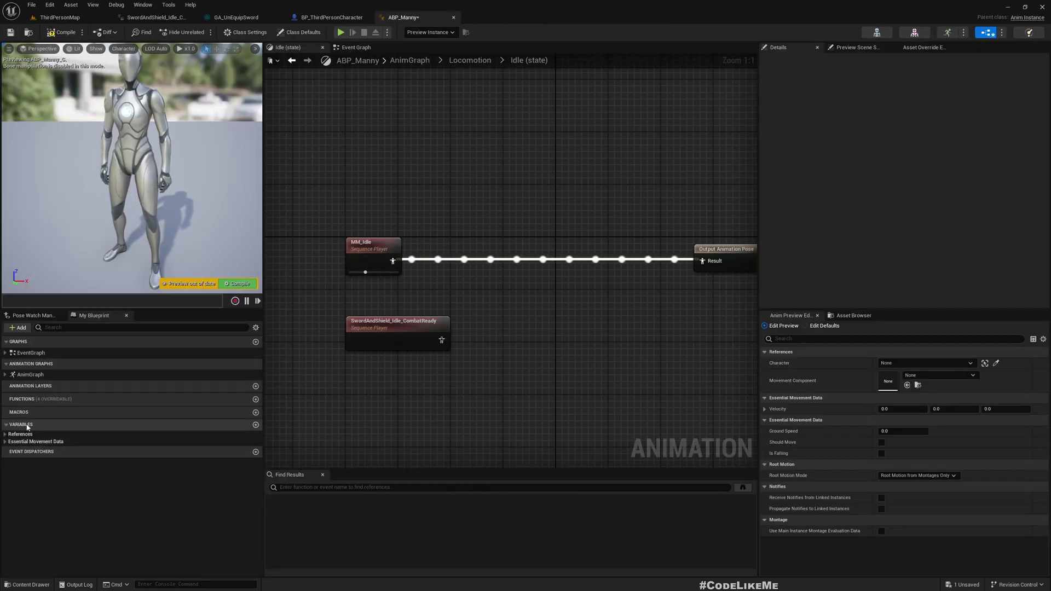
Add a variable named Weapon of type E Weapons to ABP_Manny and place its Get node below the sequence players in the Idle graph
click(256, 425)
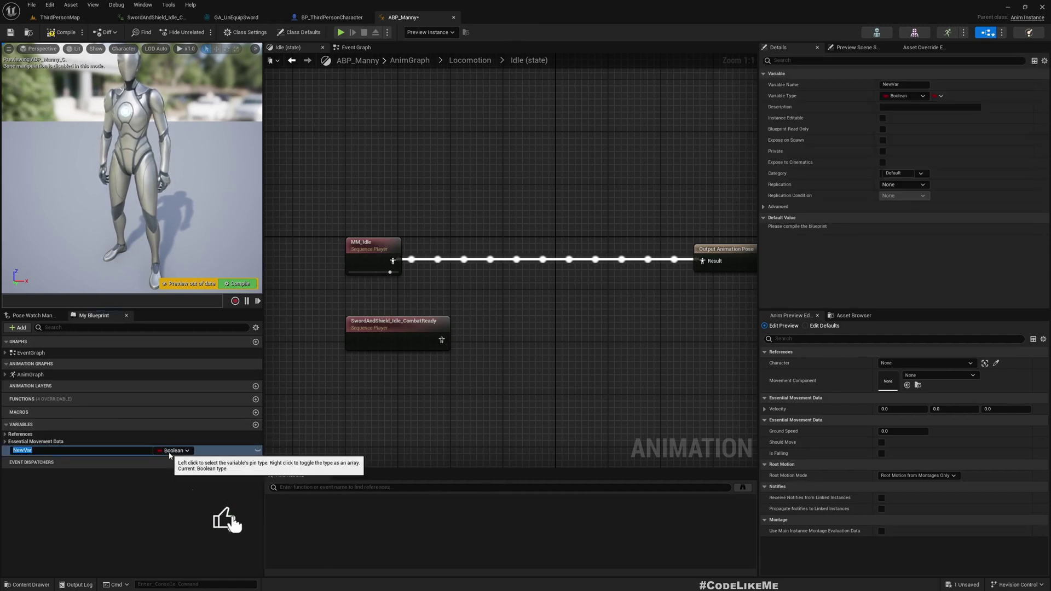
text(Weapon)
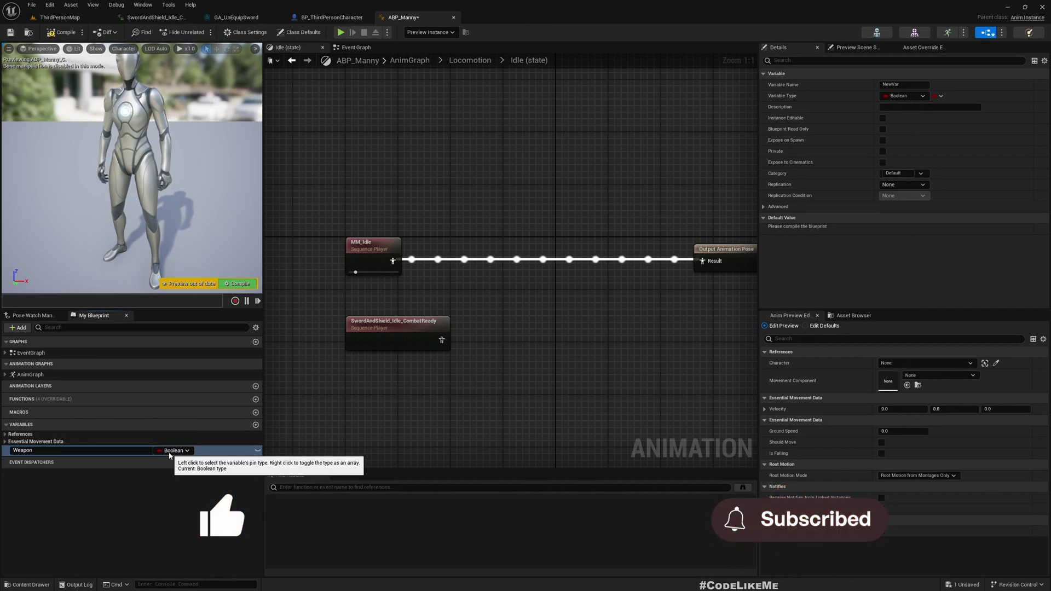
key(Return)
click(169, 453)
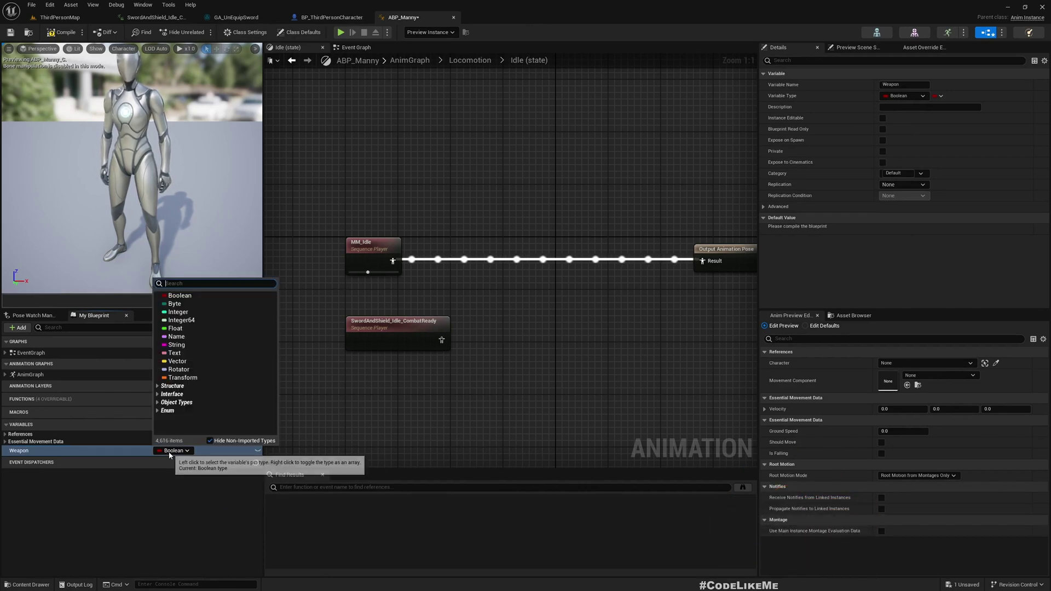
text(e weapo)
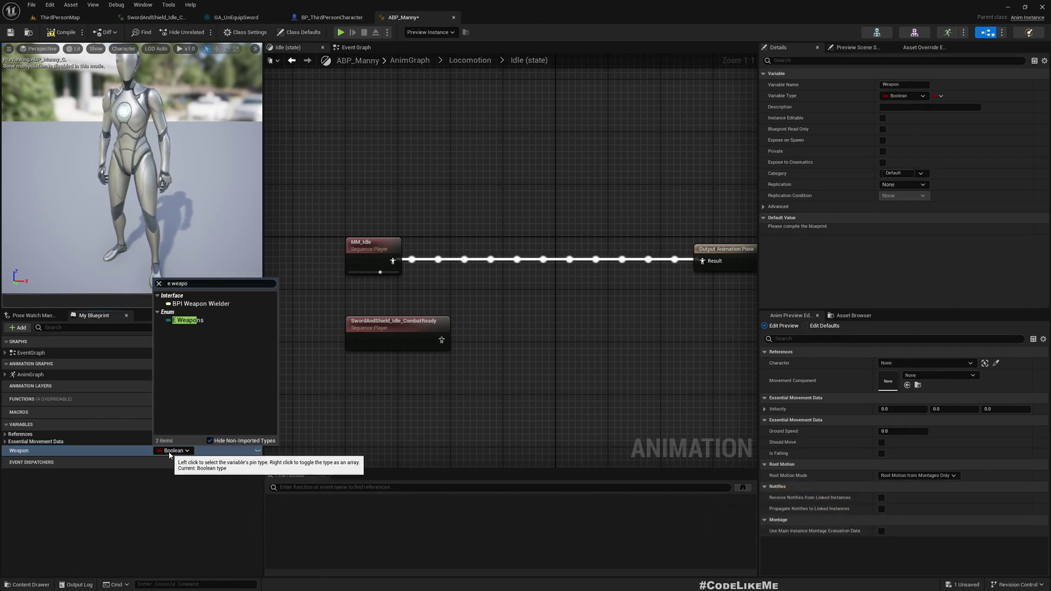
click(186, 320)
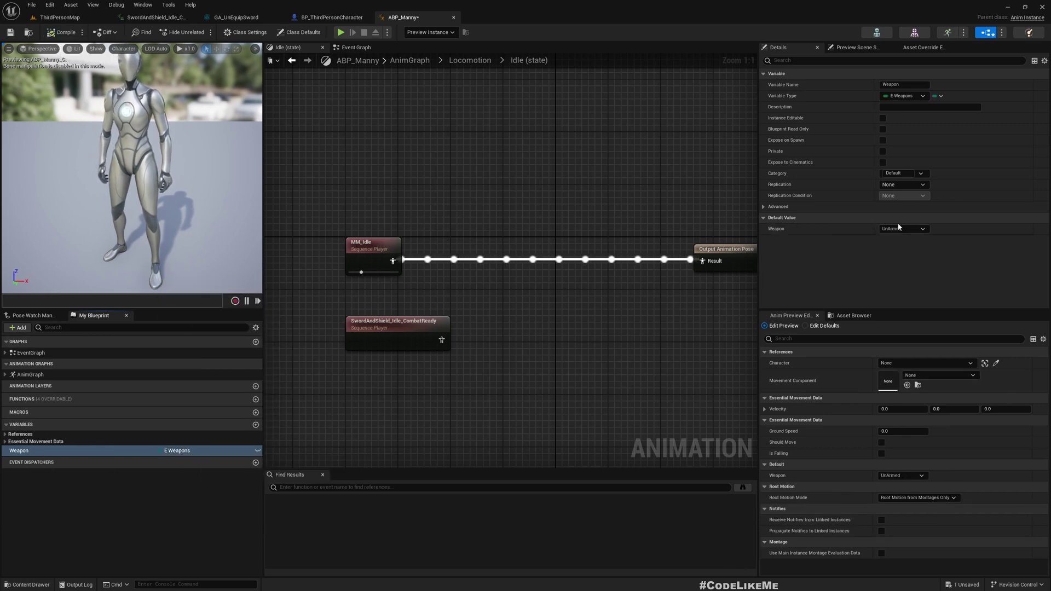
drag(32, 451, 380, 400)
click(406, 416)
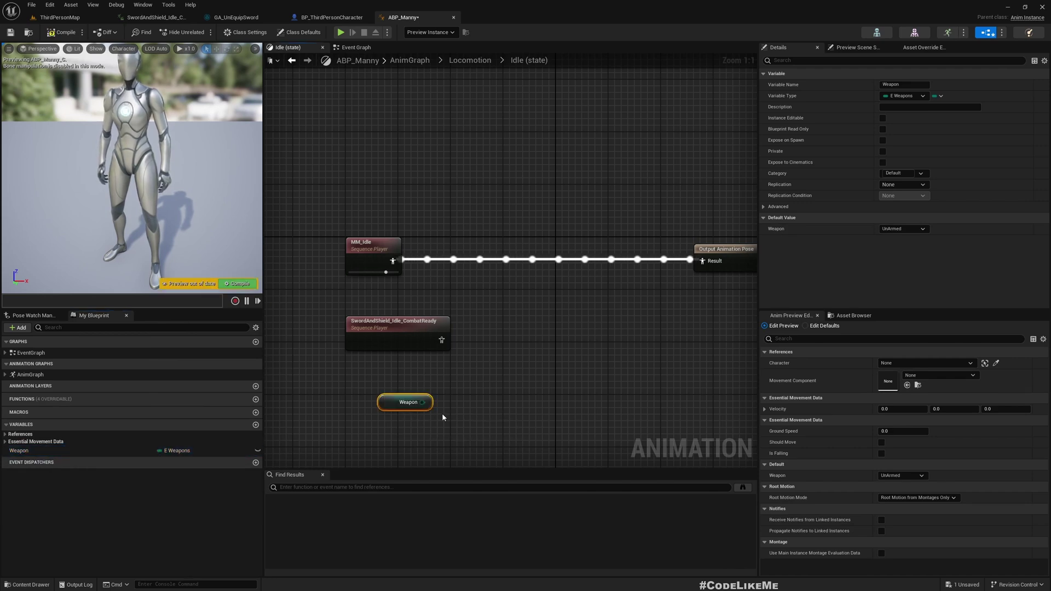
Insert a Blend Poses (E_Weapons) node between MM_Idle and Output Animation Pose, and add the Sword element pin to it
right_drag(441, 415, 386, 413)
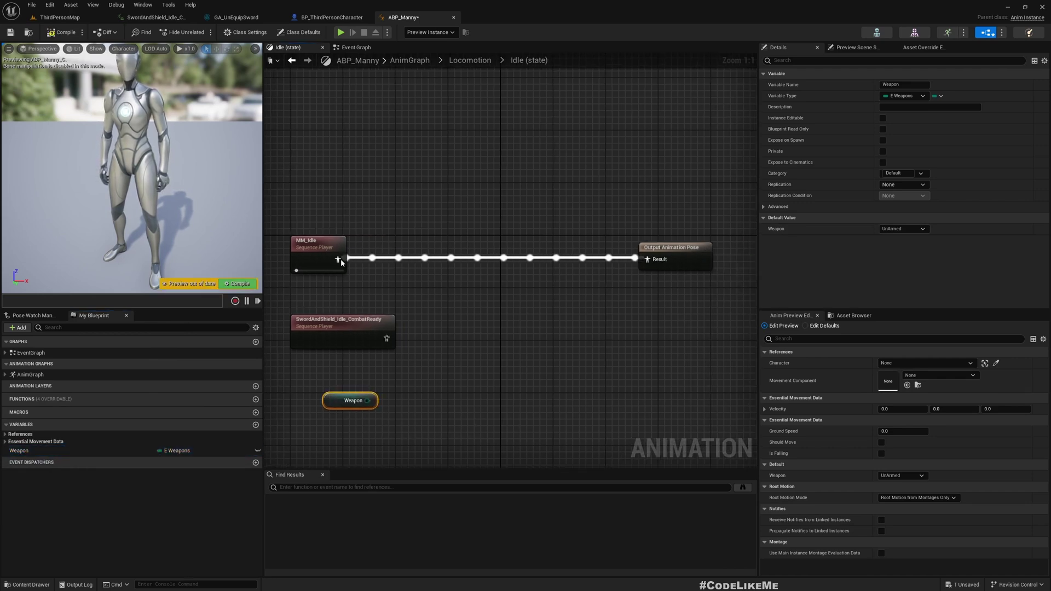
drag(338, 259, 512, 259)
text(blens)
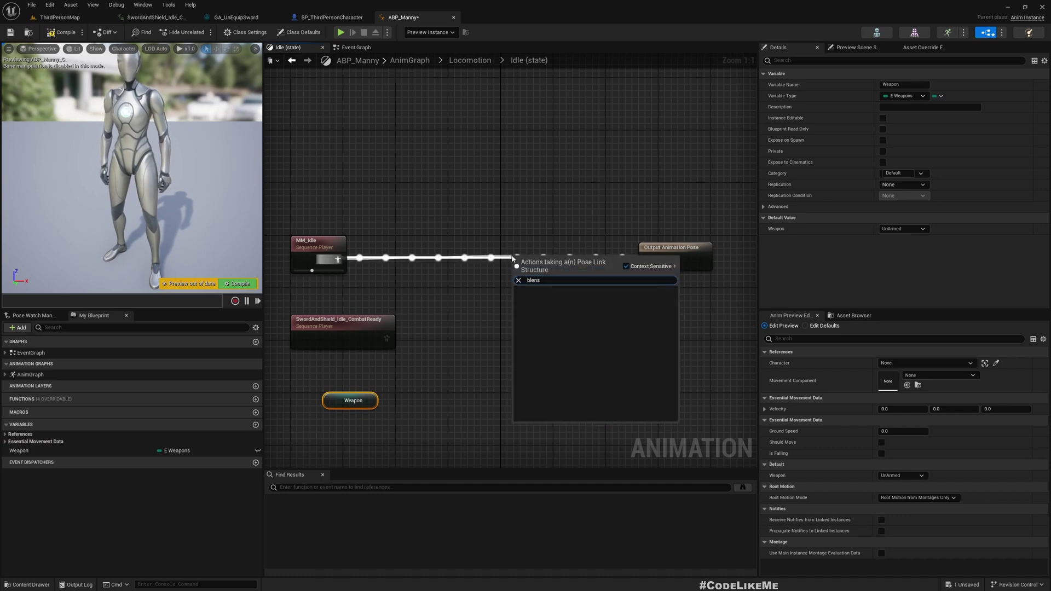
key(BackSpace)
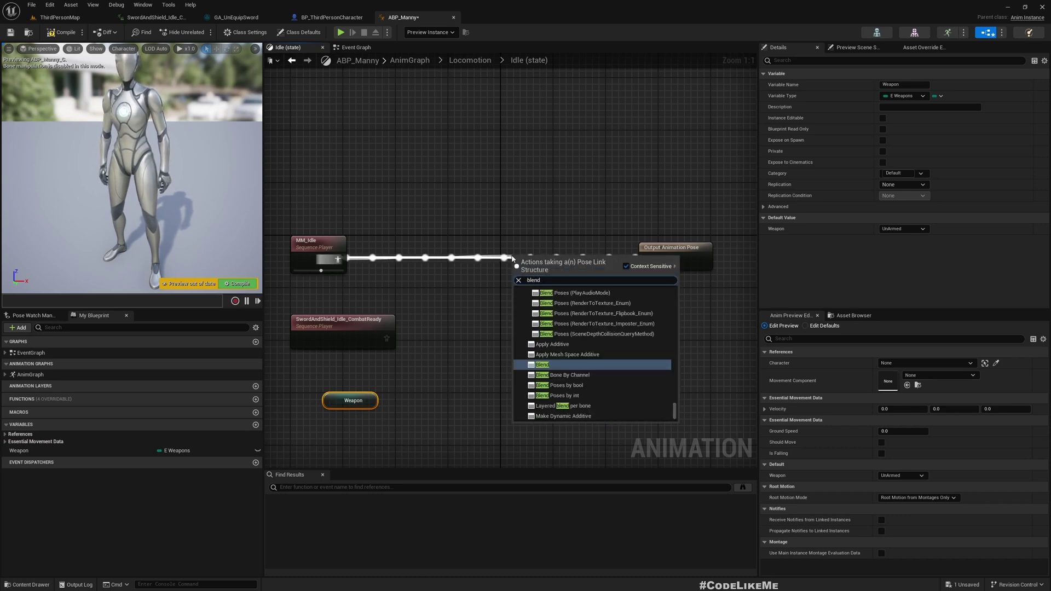
text(dposes)
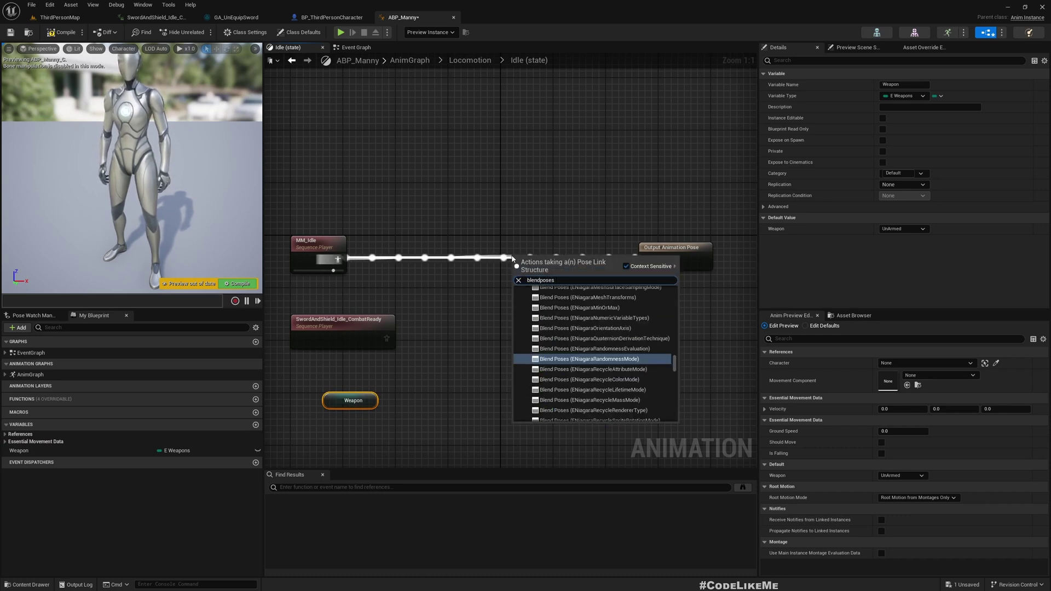
text( by e we)
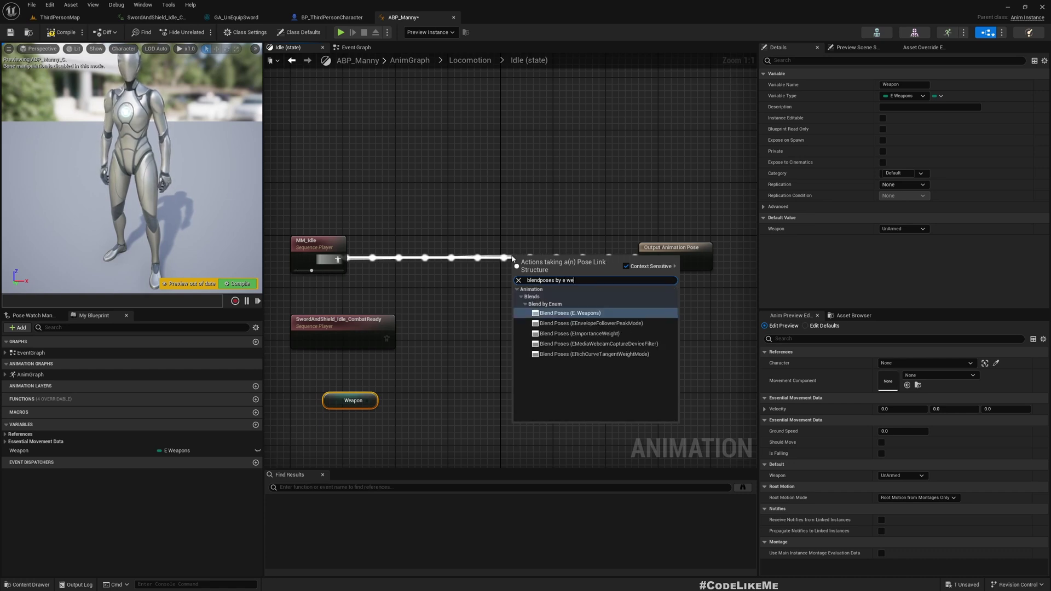
click(569, 313)
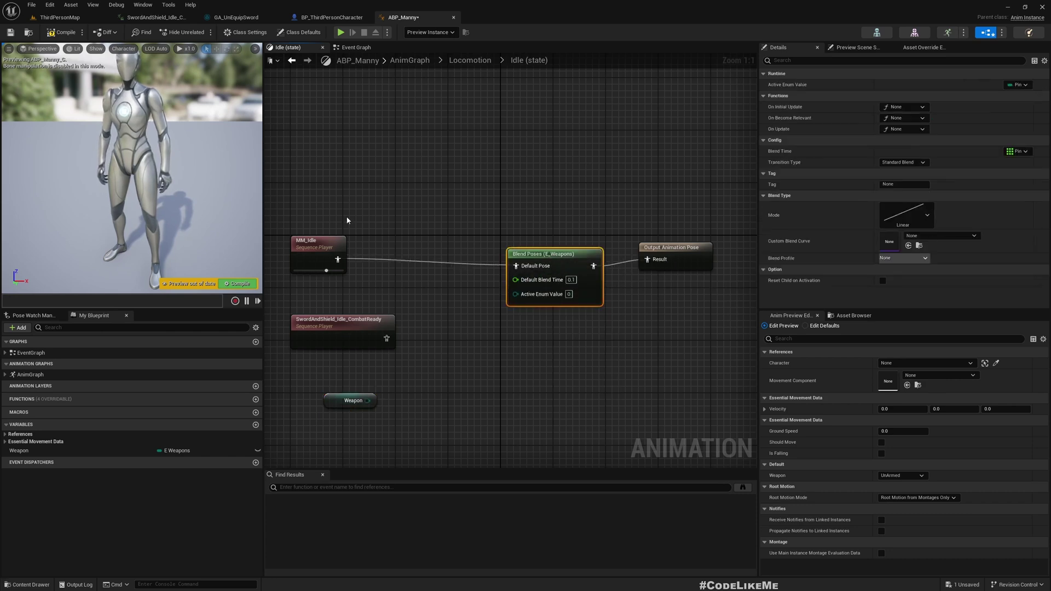
right_click(570, 270)
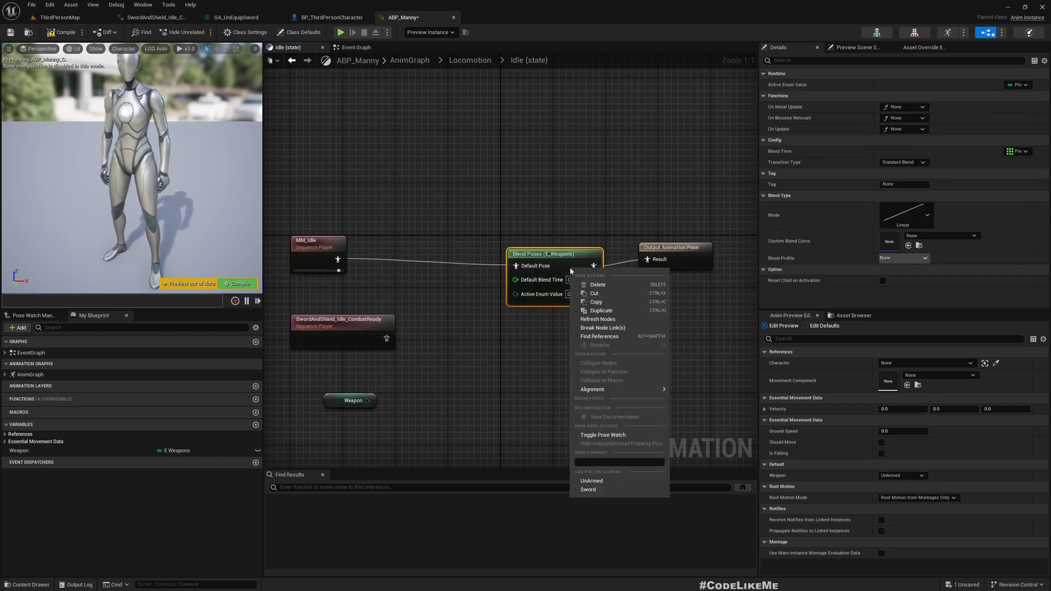
click(593, 489)
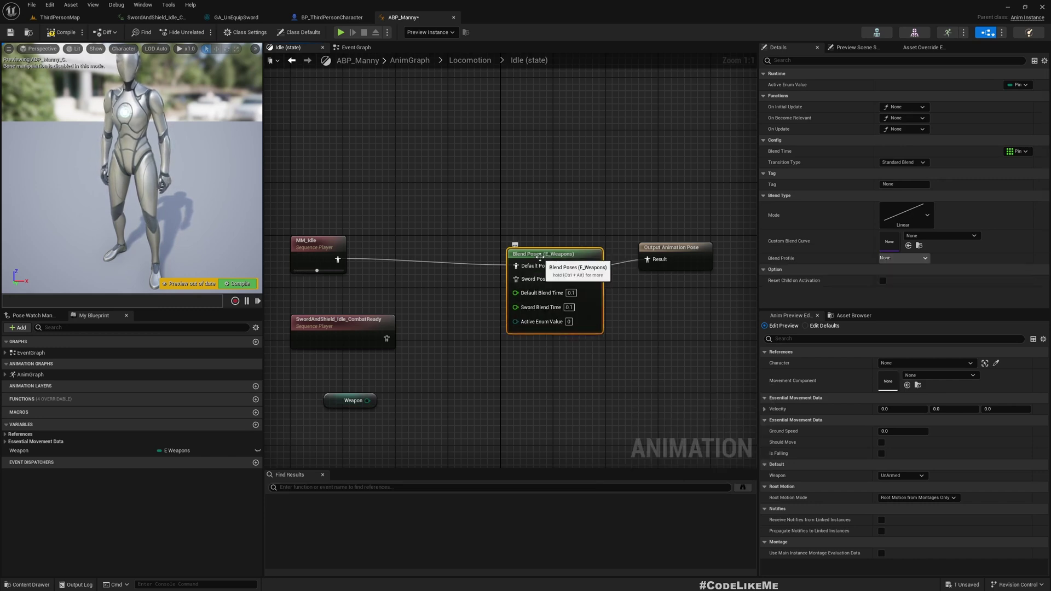
Connect SwordAndShield_Idle_CombatReady to Sword Pose and the Weapon getter to Active Enum Value in the Idle state, then compile
drag(525, 266, 532, 265)
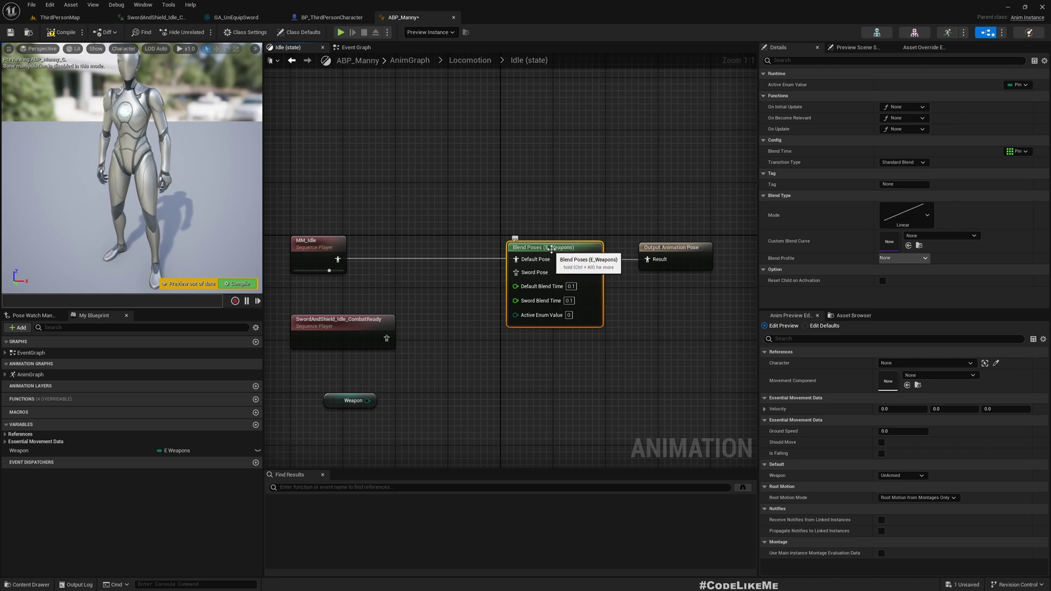
right_click(552, 251)
click(396, 394)
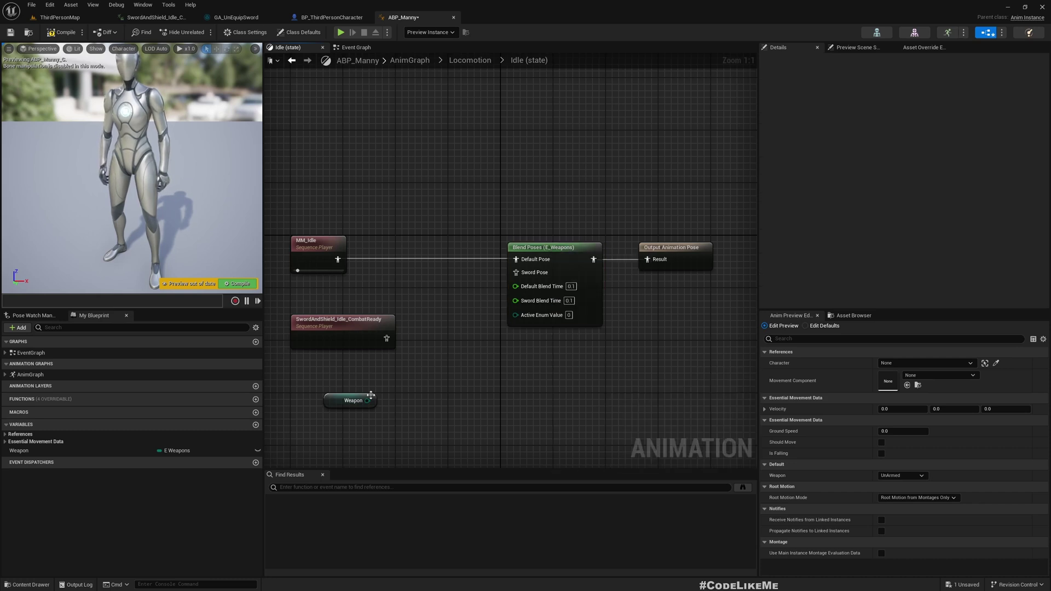
drag(386, 338, 516, 272)
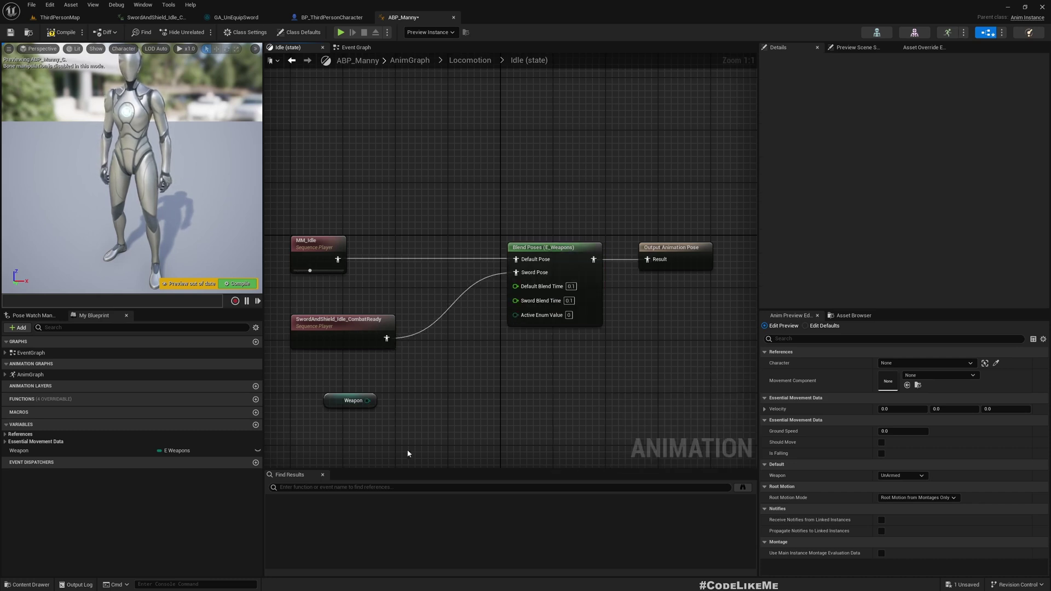
drag(367, 400, 516, 315)
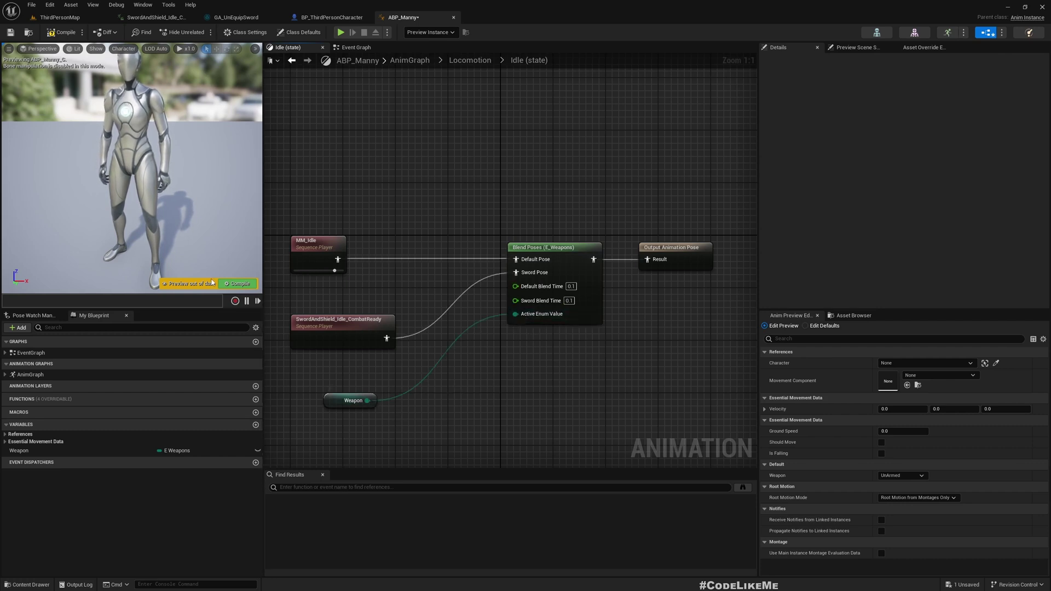
click(238, 284)
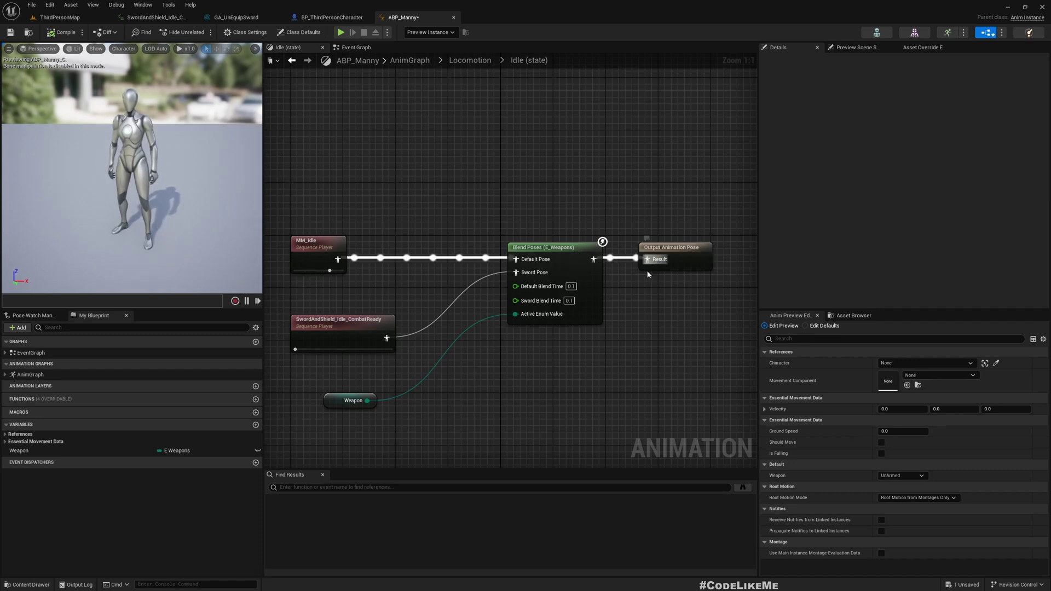
Set the Weapon variable's preview value to Sword to check the idle pose blend
click(333, 401)
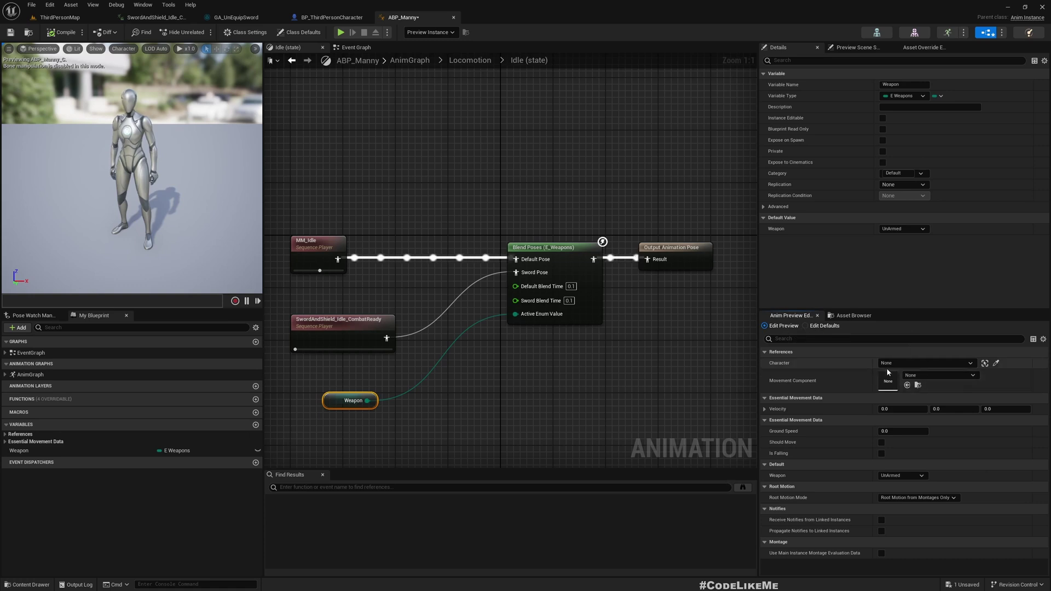
click(909, 476)
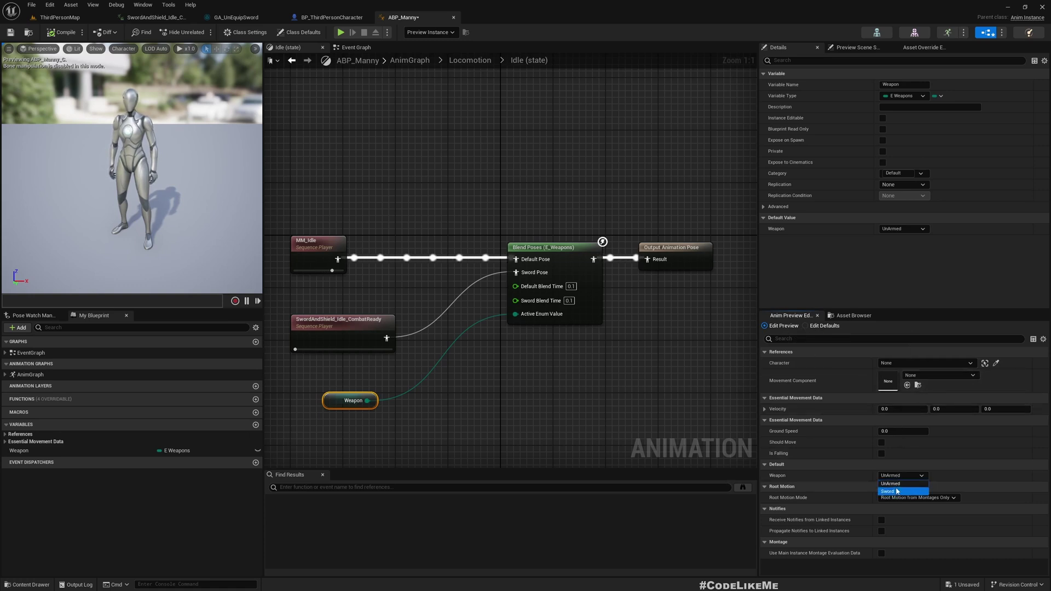
click(896, 492)
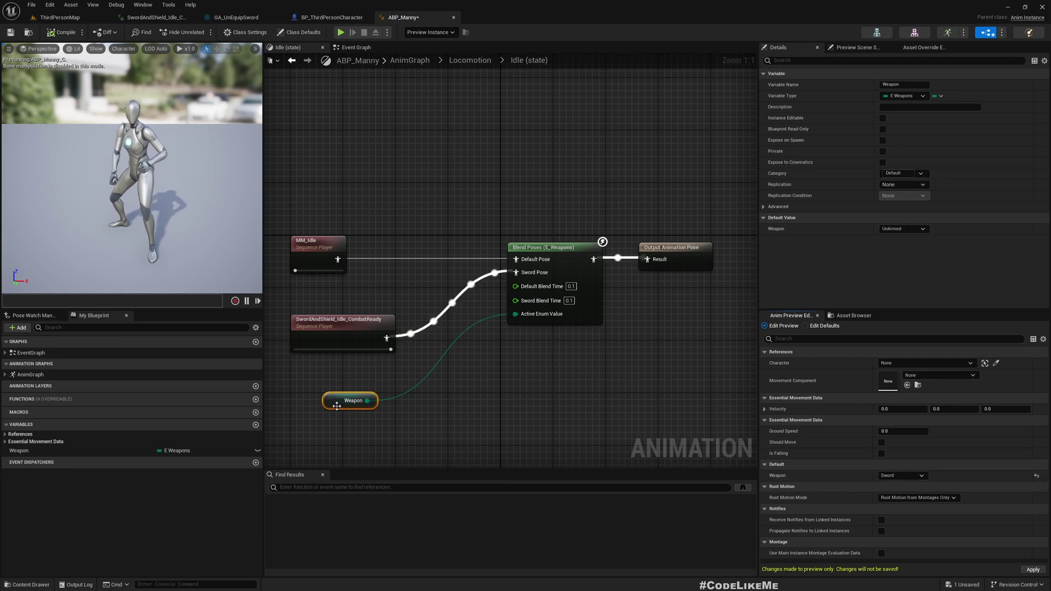
Copy the Weapon getter and Blend Poses (E_Weapons) nodes into the Walk / Run state and wire the blend between BS_MM_WalkRun and Output Animation Pose
drag(337, 406, 416, 387)
drag(445, 216, 561, 414)
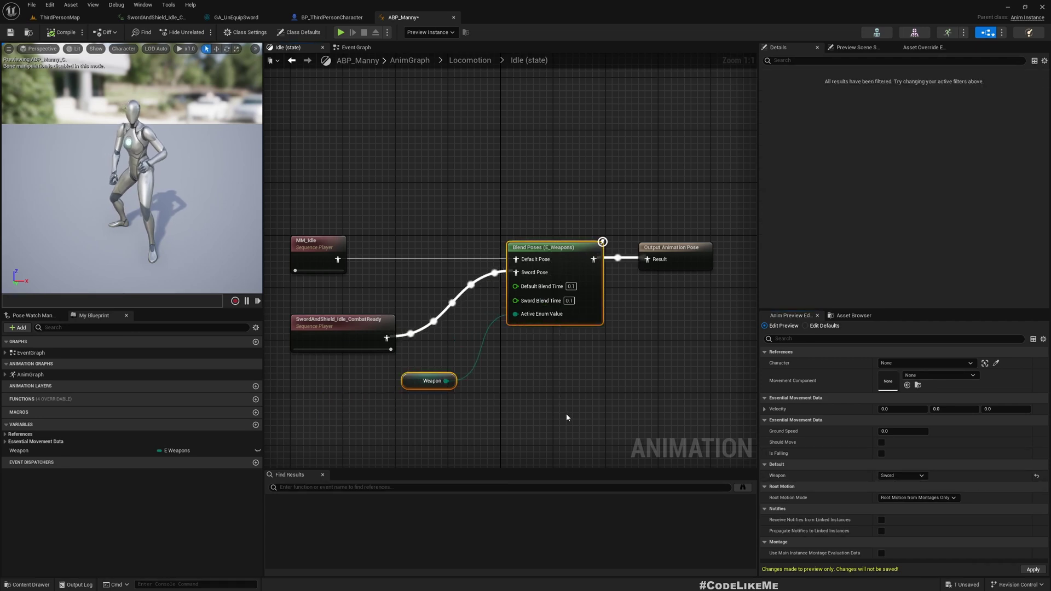
click(469, 61)
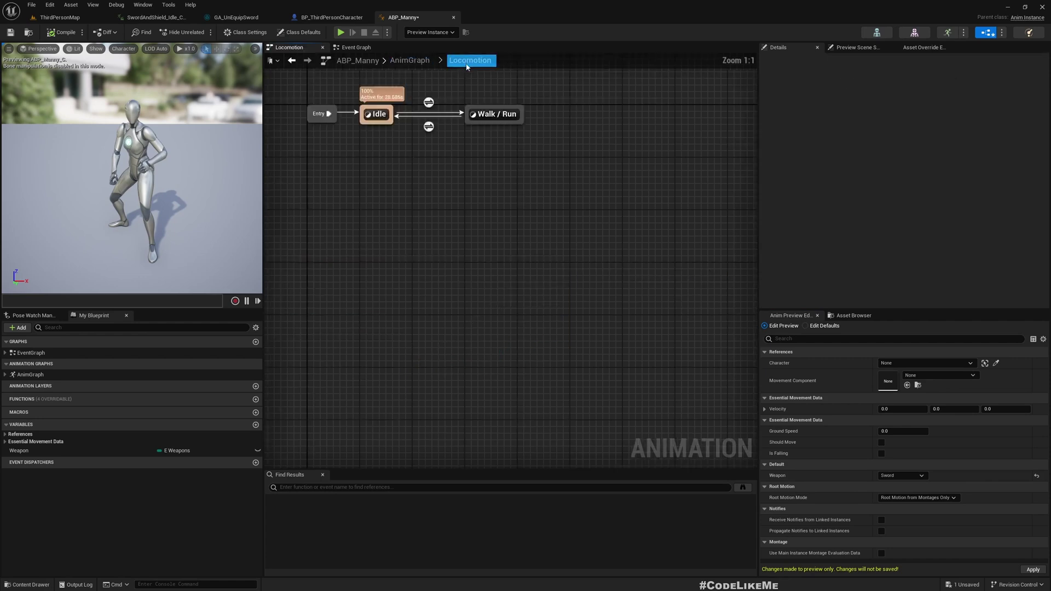
double_click(507, 248)
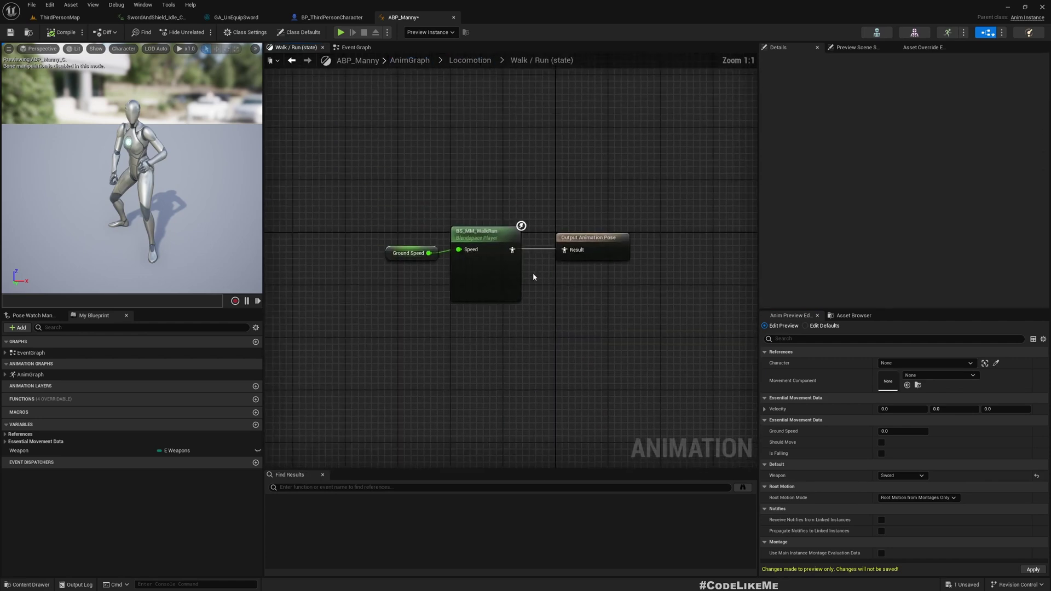
drag(554, 284, 547, 225)
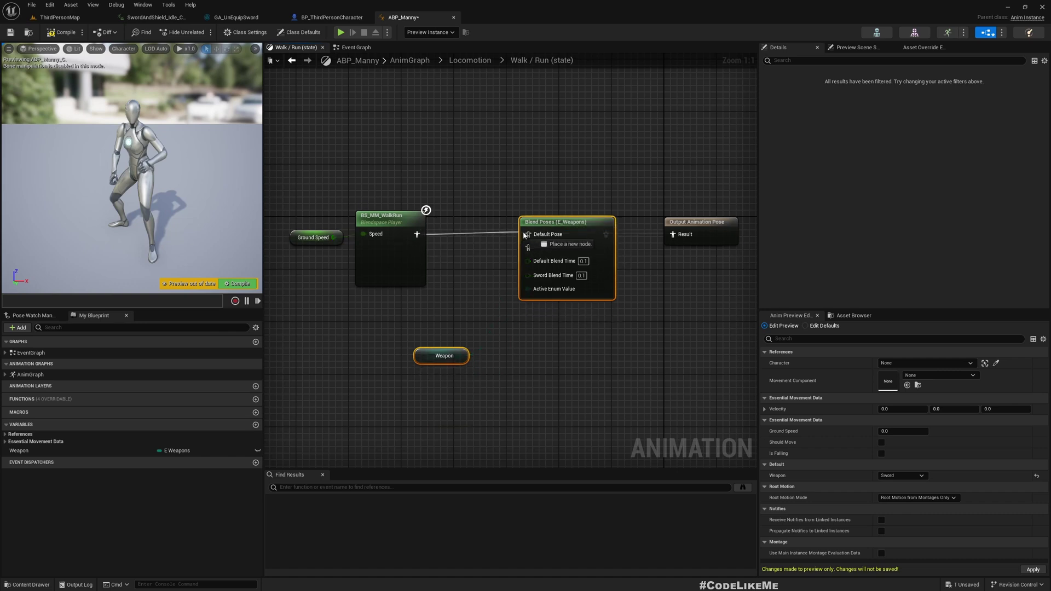
drag(606, 234, 664, 236)
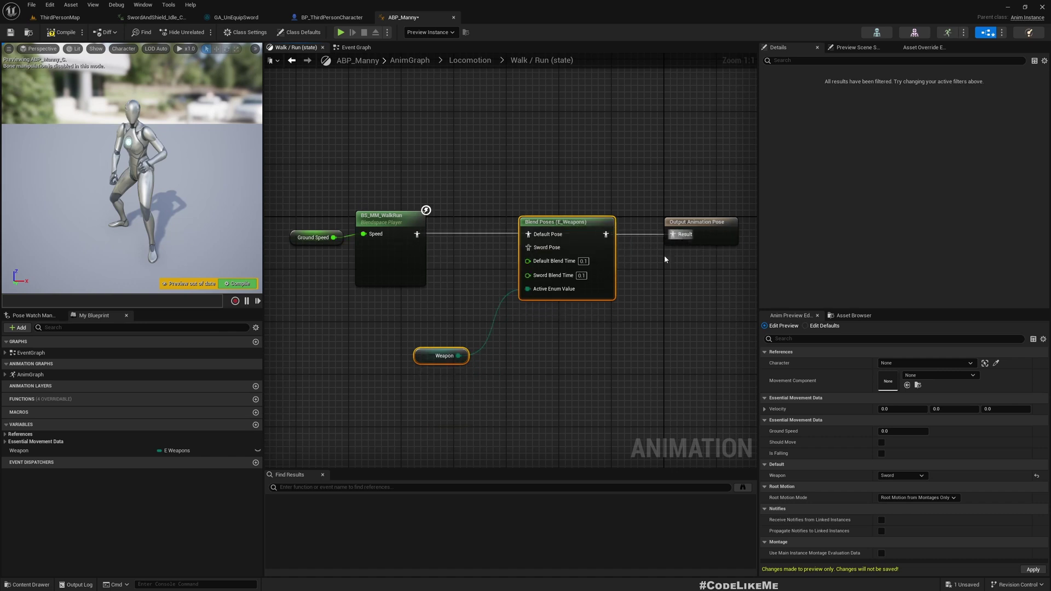
Add a BS_MM_WalkRun_SwordAndShield blendspace player below BS_MM_WalkRun and connect Ground Speed to its Speed input
right_drag(460, 334, 556, 333)
click(327, 237)
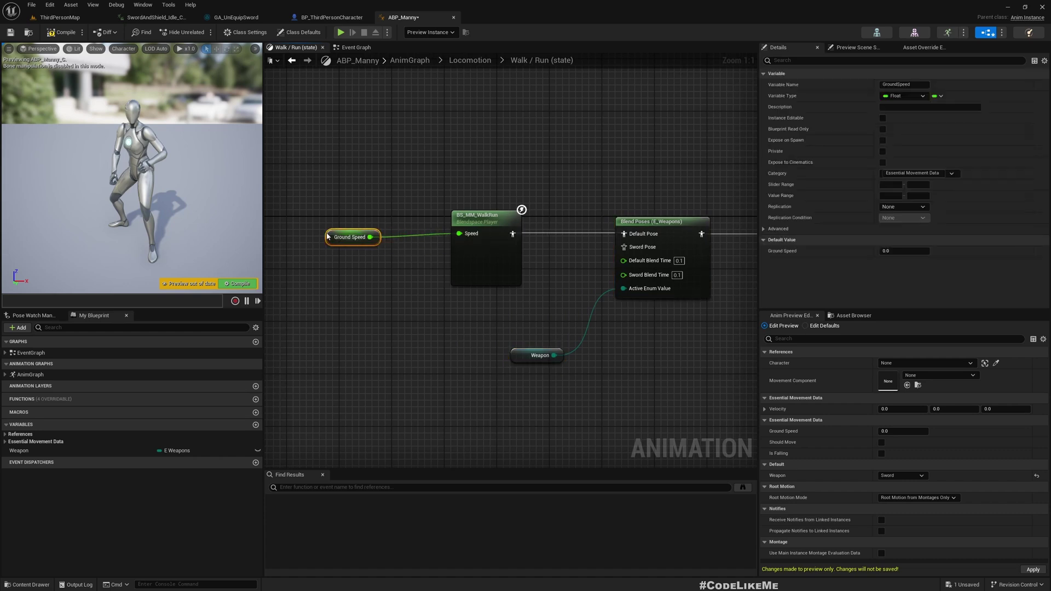
drag(488, 241, 461, 241)
click(846, 316)
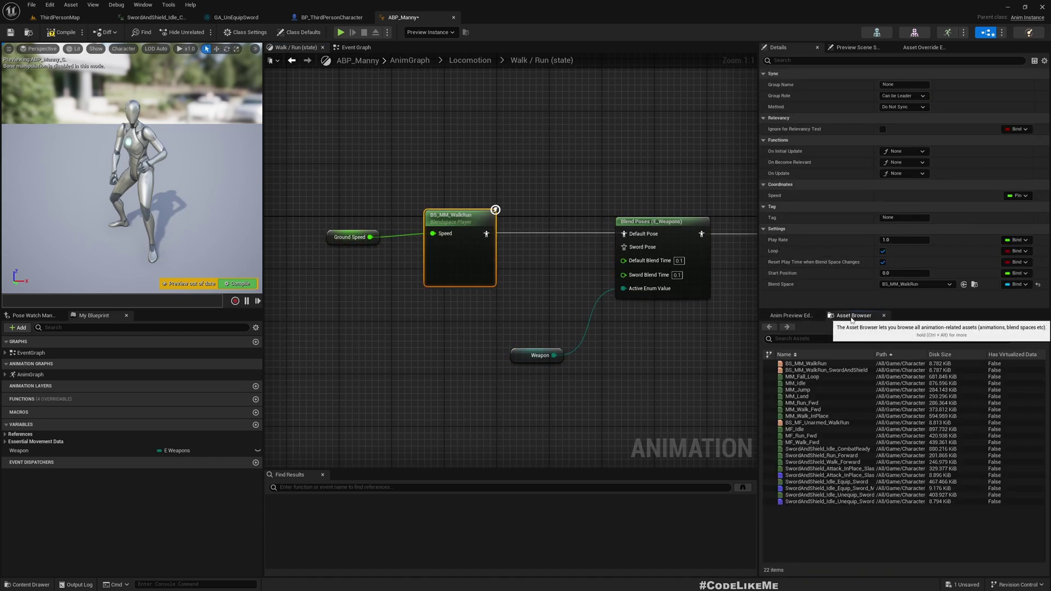
drag(809, 369, 386, 350)
drag(353, 237, 475, 377)
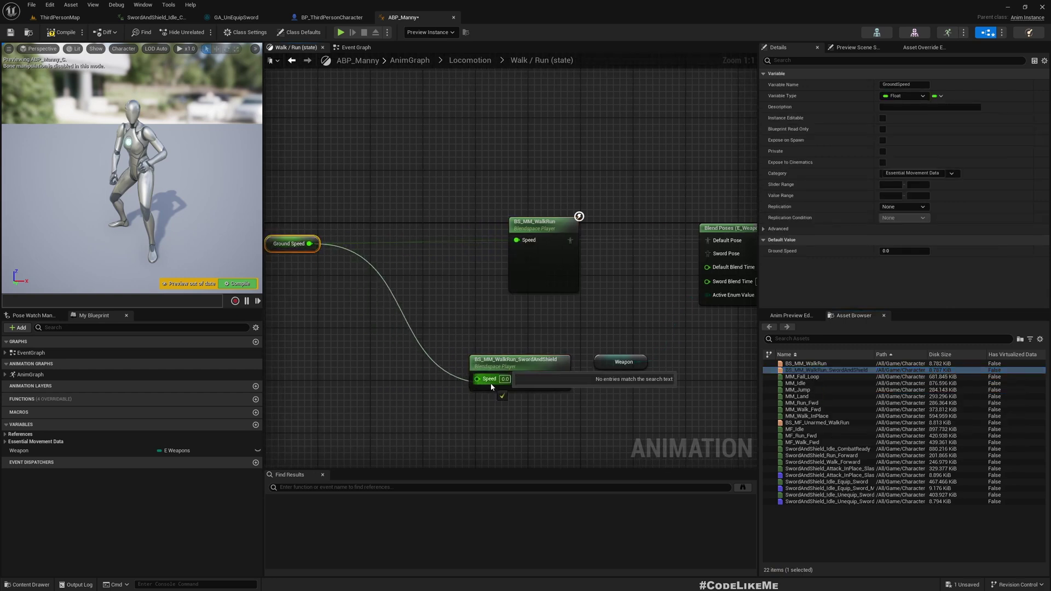
drag(549, 368, 556, 322)
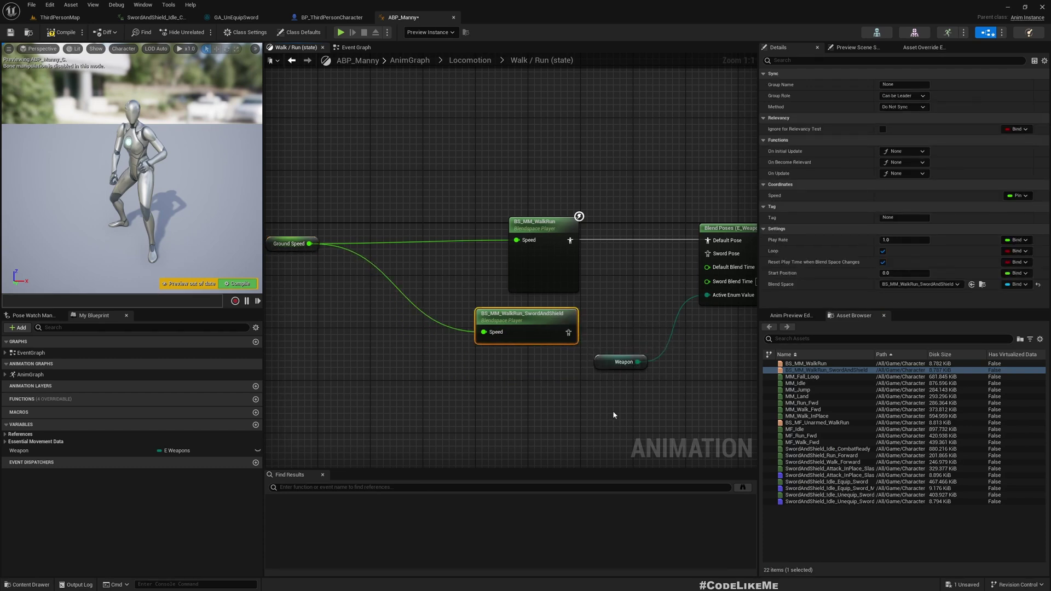
Connect BS_MM_WalkRun_SwordAndShield to the Sword Pose input of the Walk / Run blend node and compile ABP_Manny
right_drag(560, 296, 480, 324)
click(478, 312)
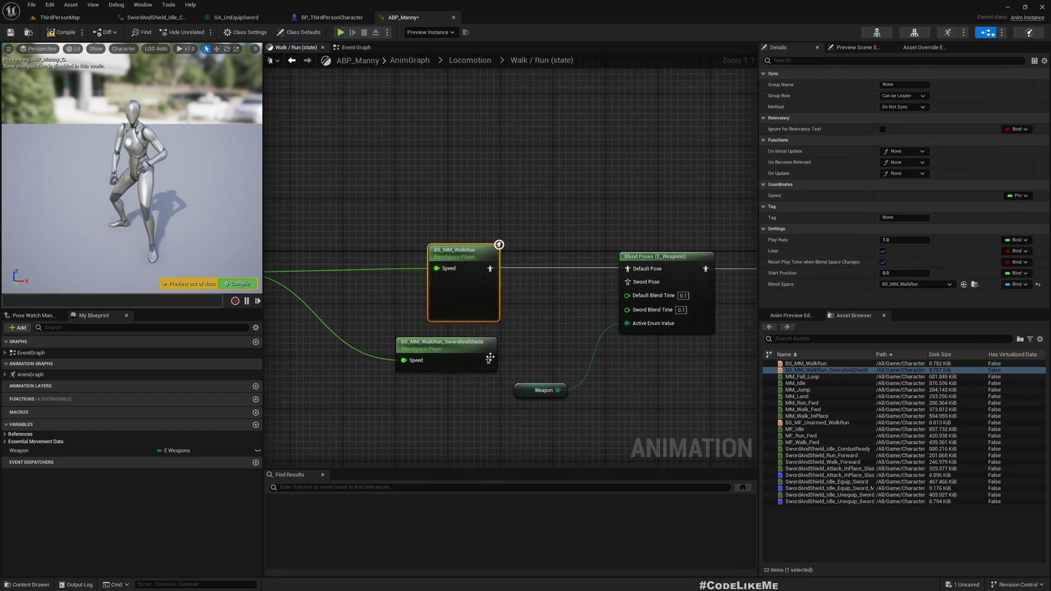
drag(490, 358, 630, 282)
scroll(574, 391, down, 2)
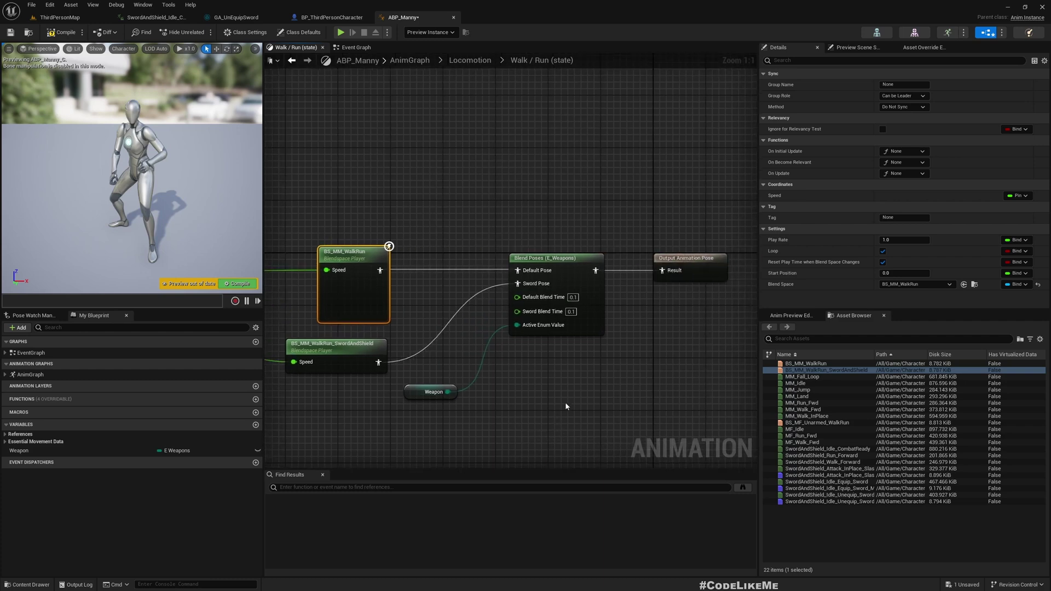
click(232, 284)
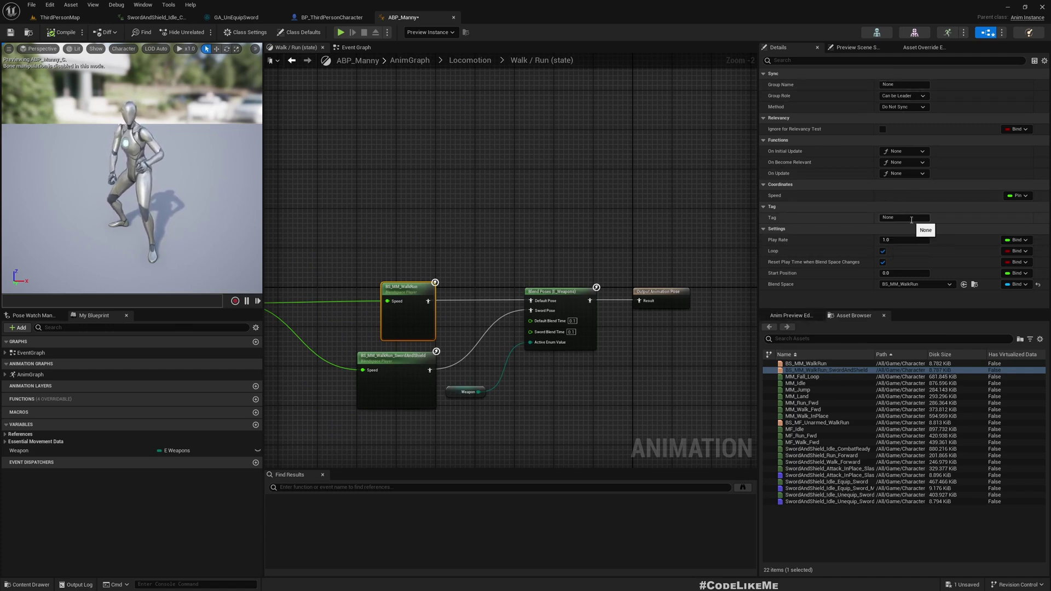
Set the Weapon variable's default value to Sword
click(49, 450)
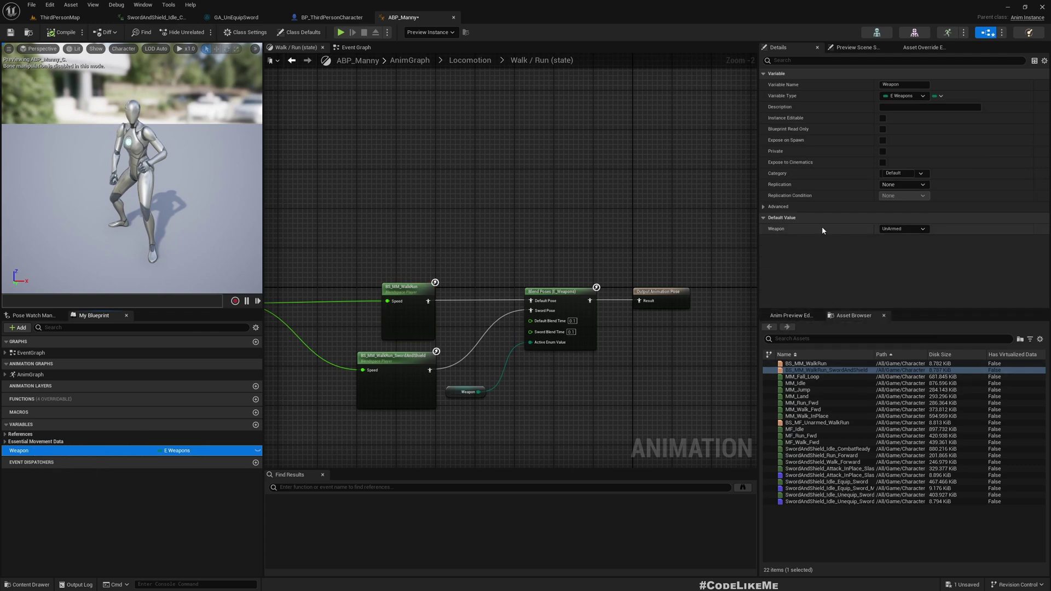
click(909, 230)
click(900, 246)
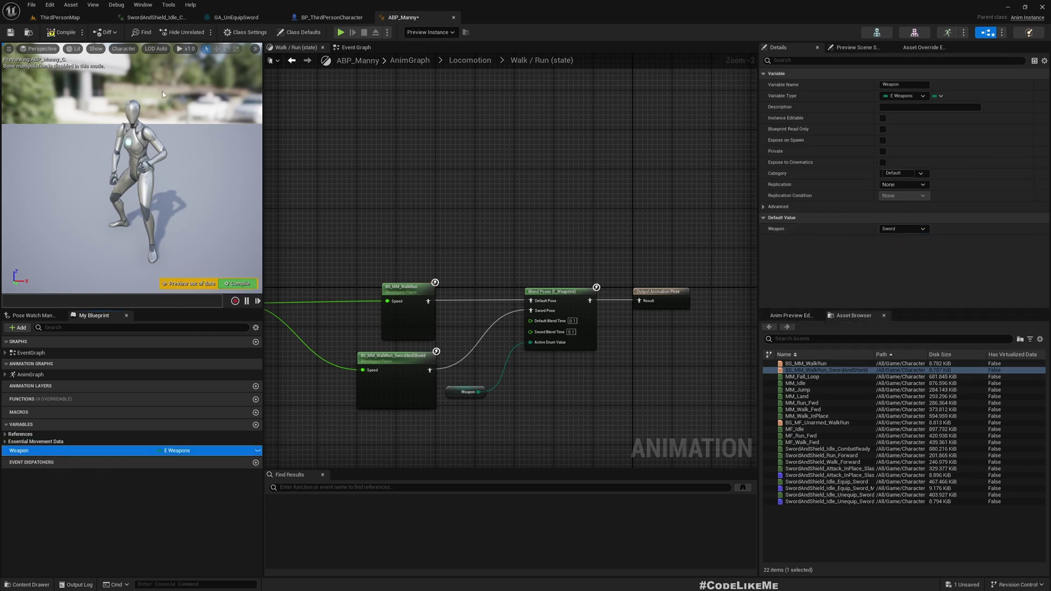
Play ThirdPersonMap, run the character around to collect a sword and check the sword idle and movement animations, and stop the session
click(60, 19)
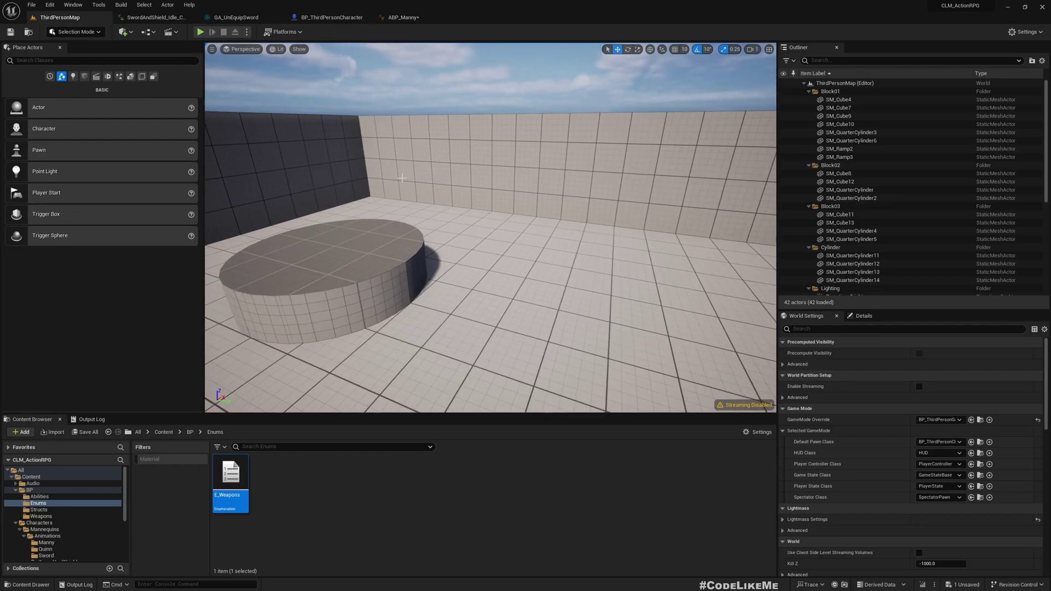
click(200, 32)
key(w)
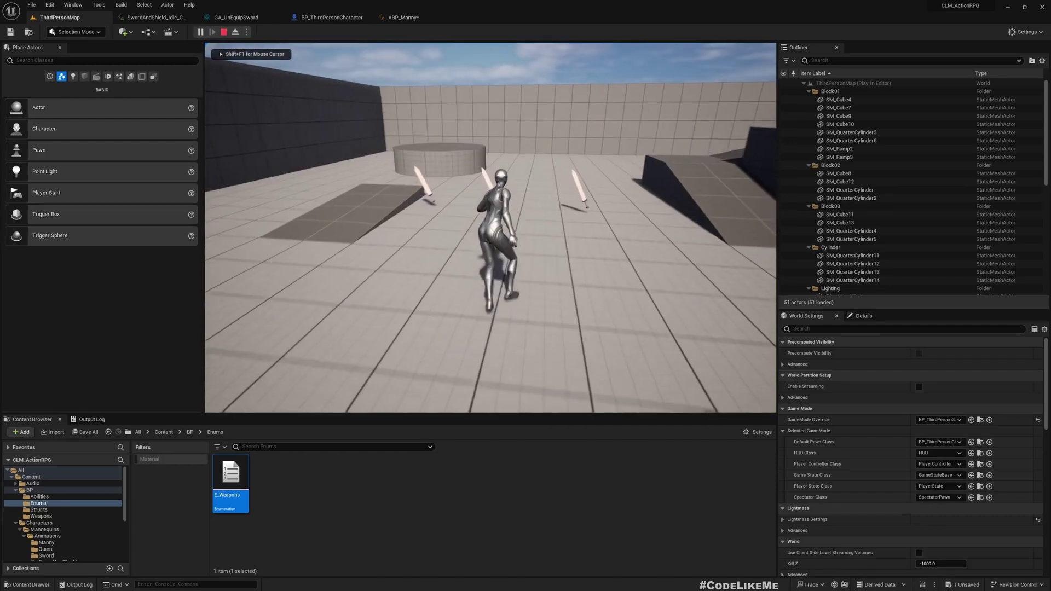
key(w)
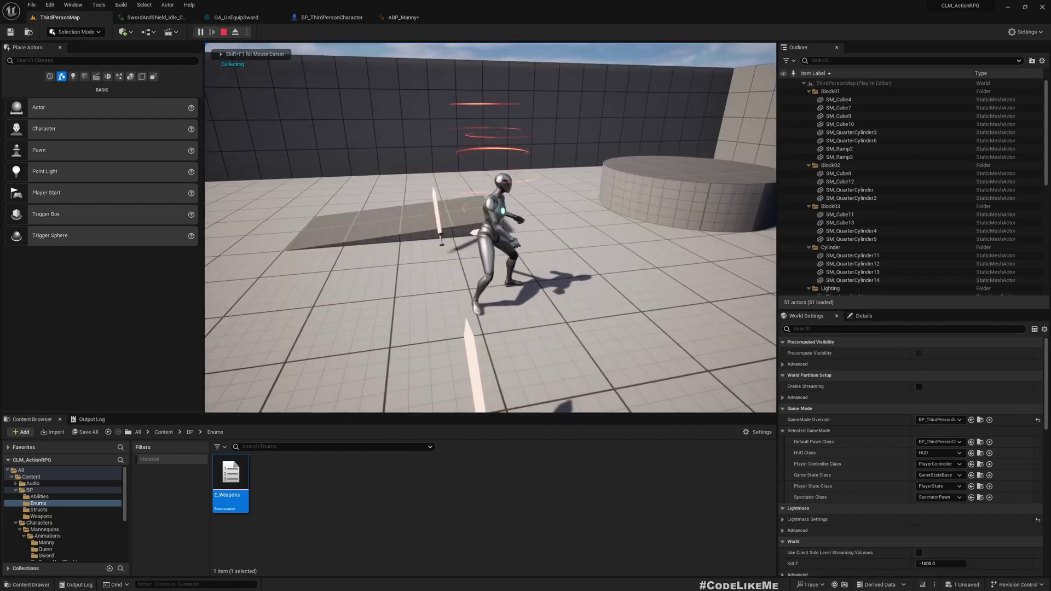
key(w)
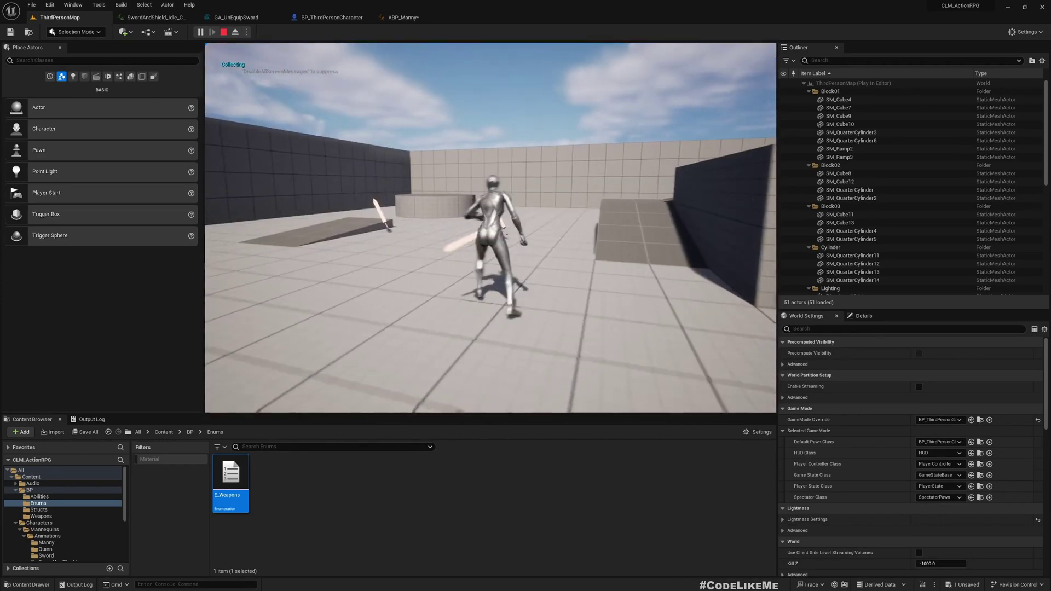
key(w)
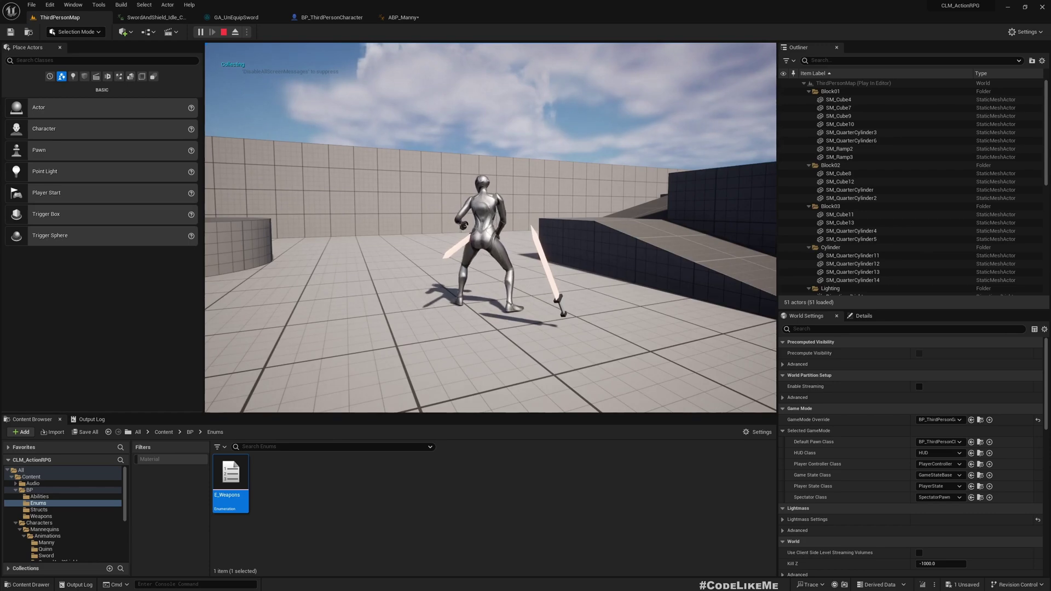
key(d)
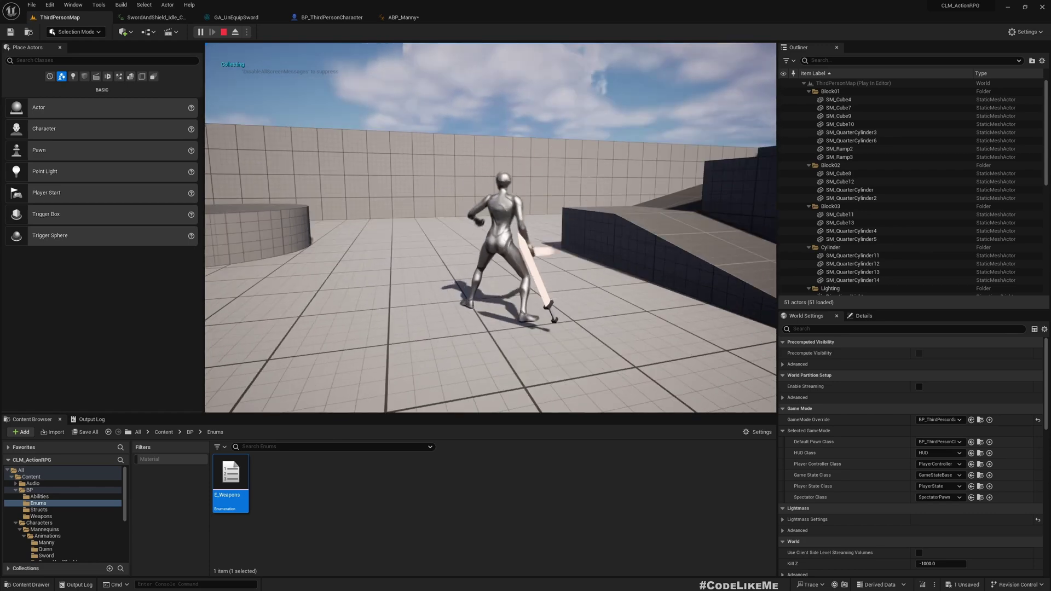
key(w)
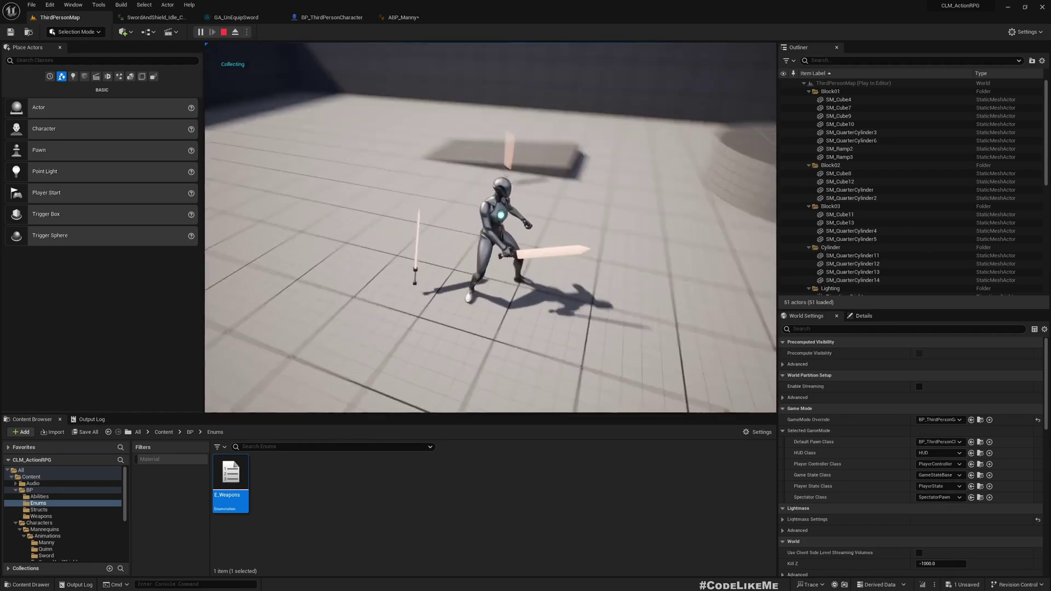
key(d)
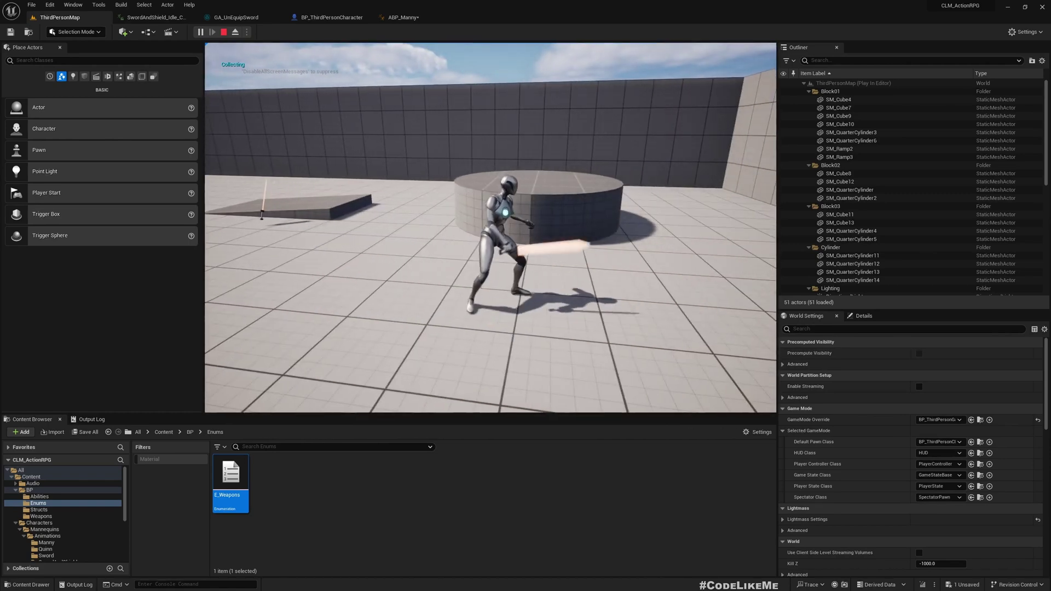
key(w)
key(Escape)
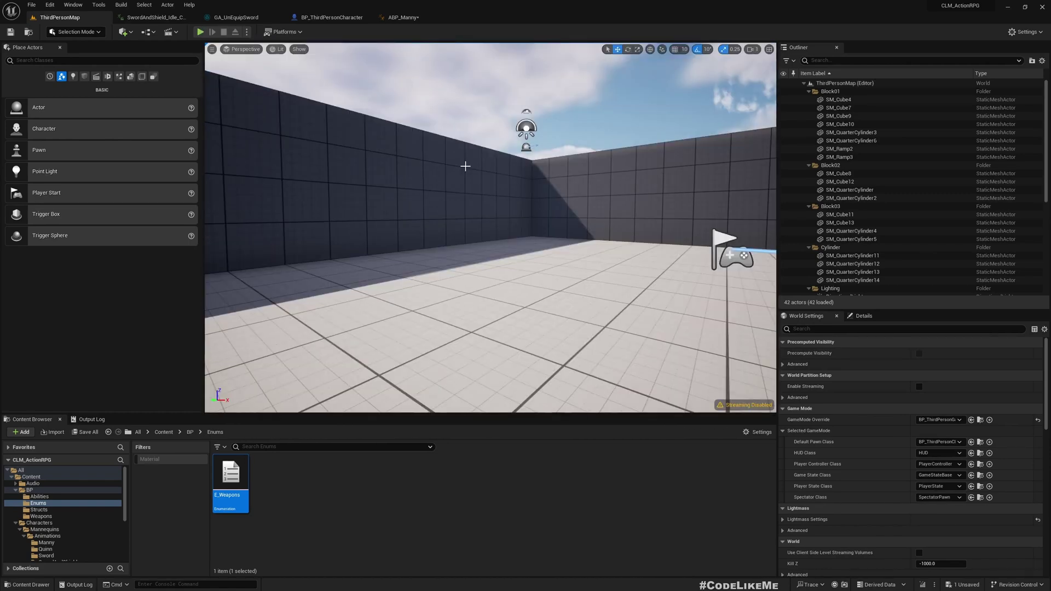
Set the default value of ABP_Manny's Weapon variable to UnArmed and compile the animation blueprint
click(332, 17)
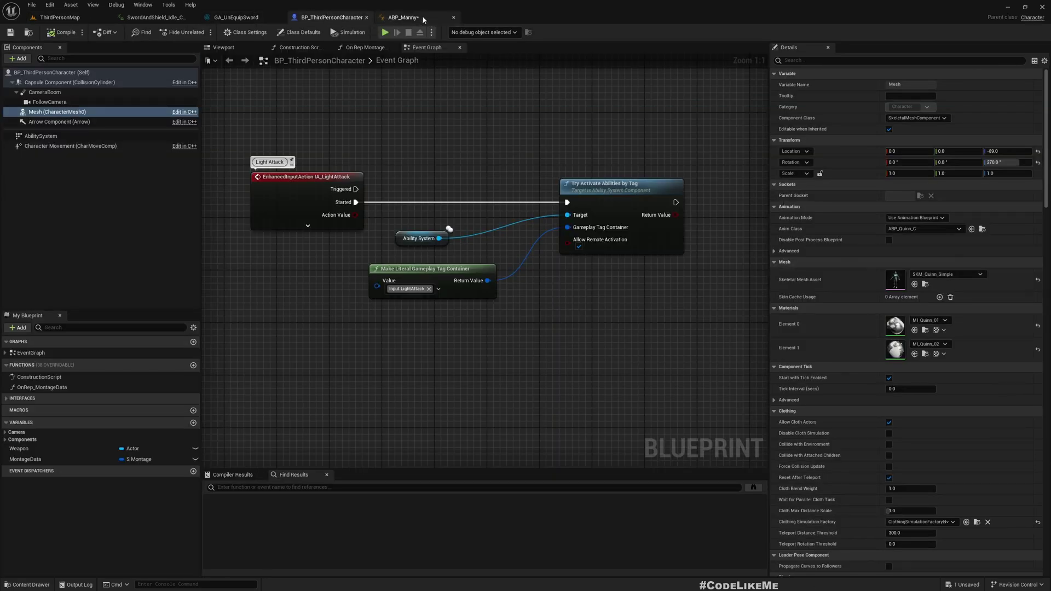
click(403, 17)
click(903, 229)
click(903, 238)
click(62, 32)
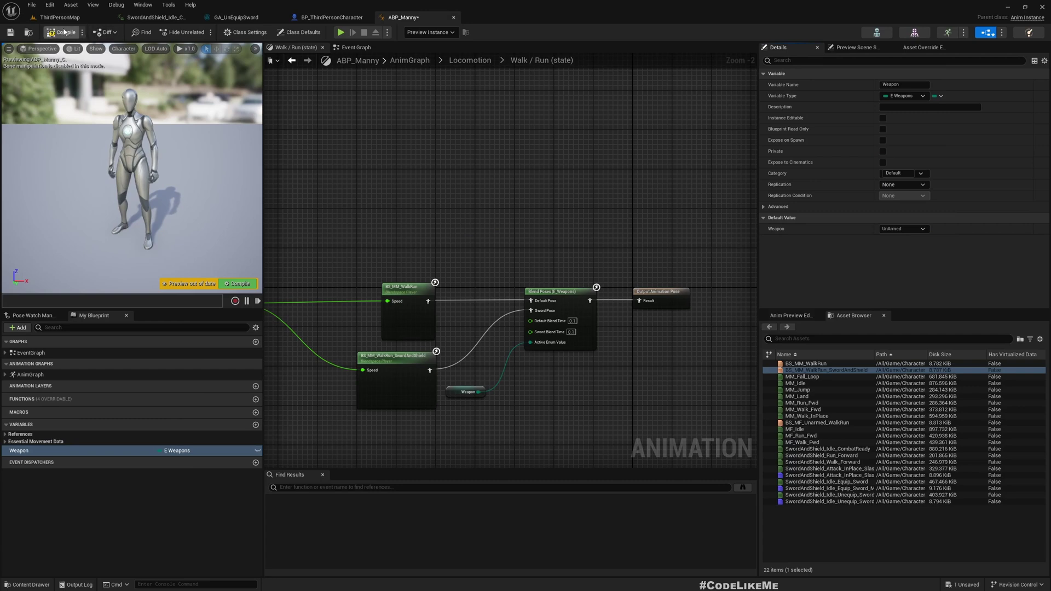
Locate the Equip Weapon event in BP_ThirdPersonCharacter's event graph and open its function in the BPI_WeaponWielder interface
scroll(546, 168, down, 1)
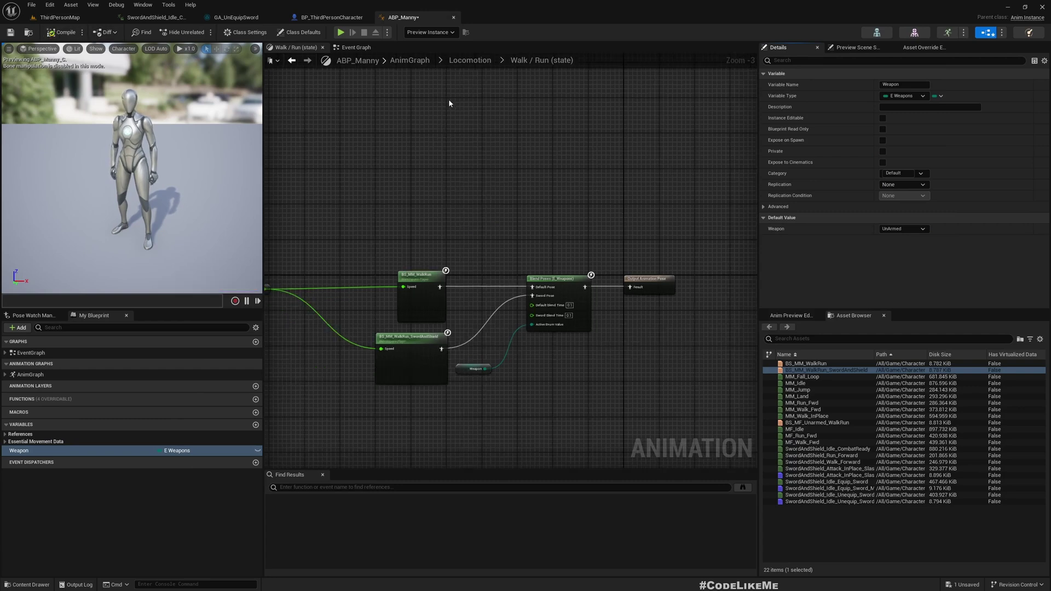
click(315, 17)
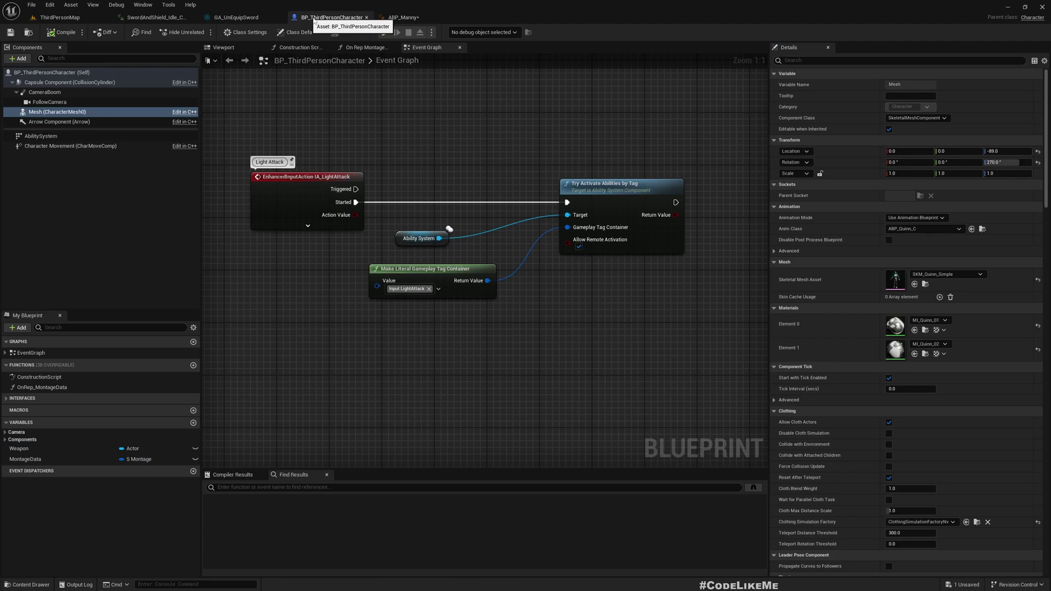
right_drag(468, 108, 394, 208)
scroll(414, 112, down, 4)
scroll(368, 187, up, 2)
scroll(331, 111, up, 5)
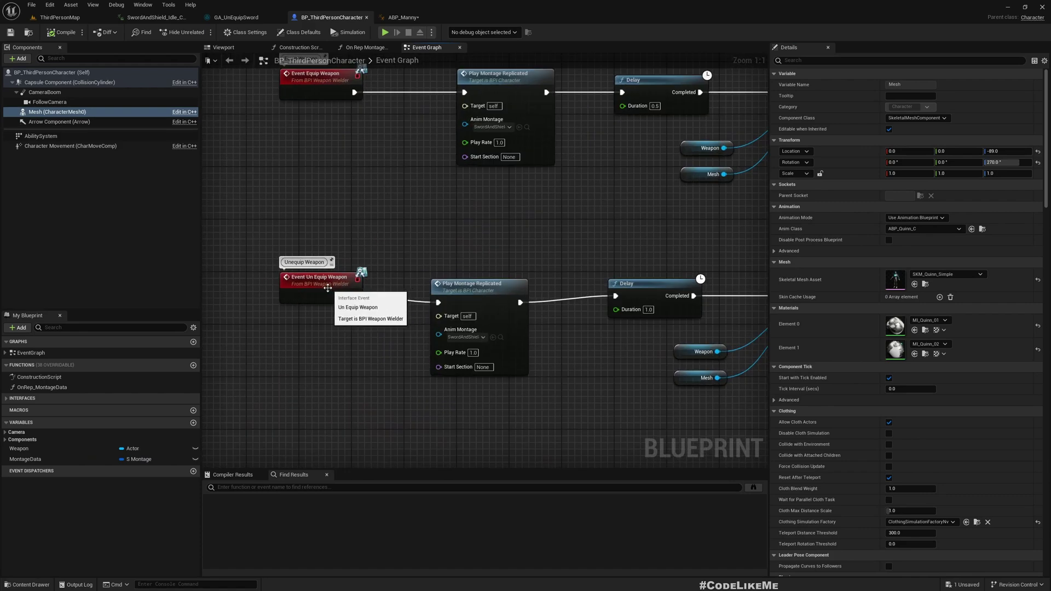
right_drag(335, 160, 349, 228)
scroll(310, 273, down, 3)
scroll(290, 186, up, 2)
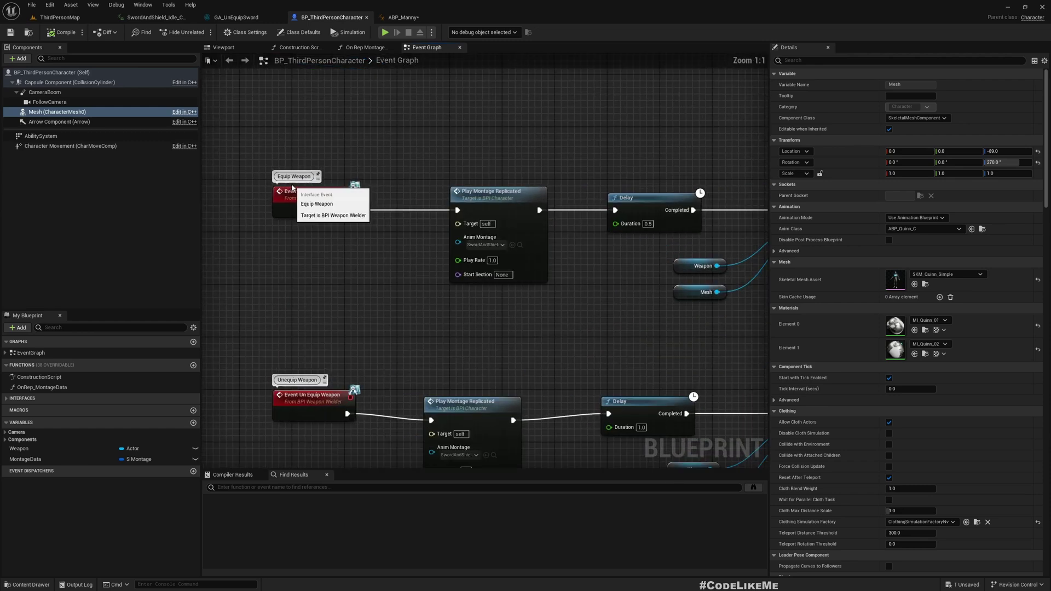
double_click(284, 183)
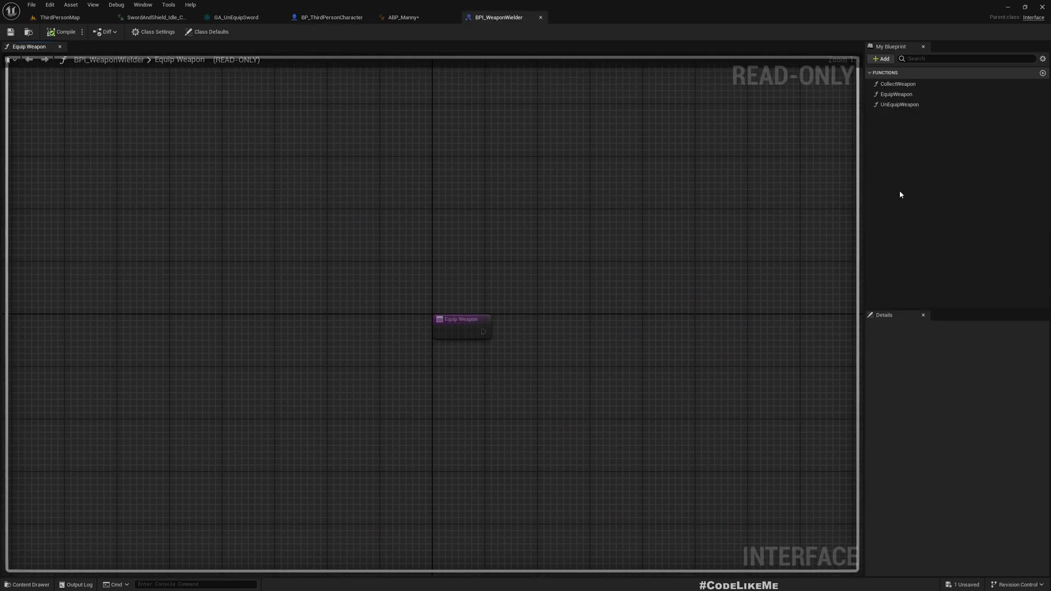
Add an input named Weapon of type E Weapons to the EquipWeapon function in BPI_WeaponWielder
click(896, 94)
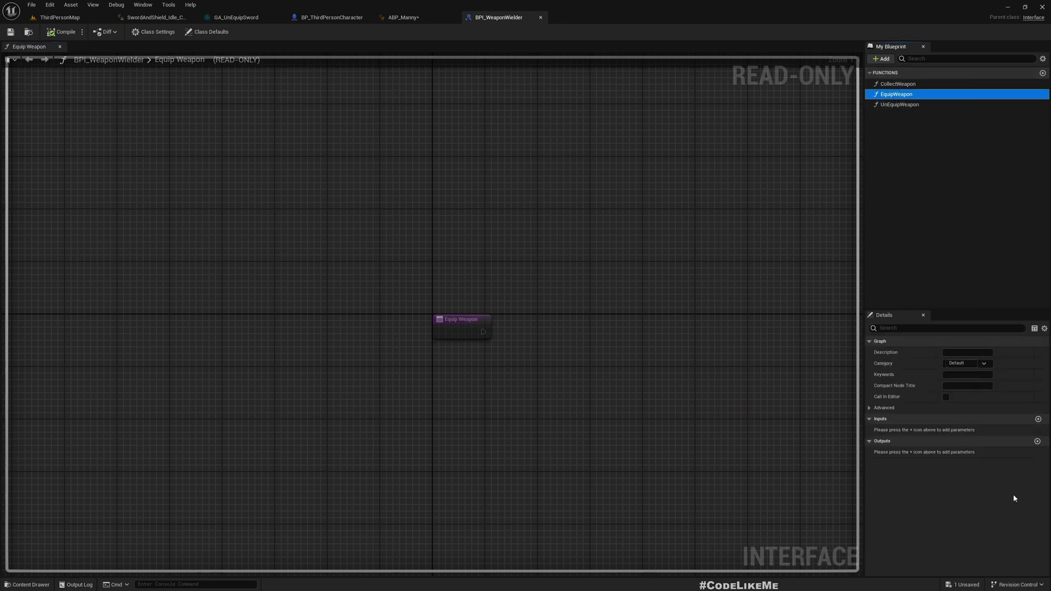
click(1038, 419)
click(968, 430)
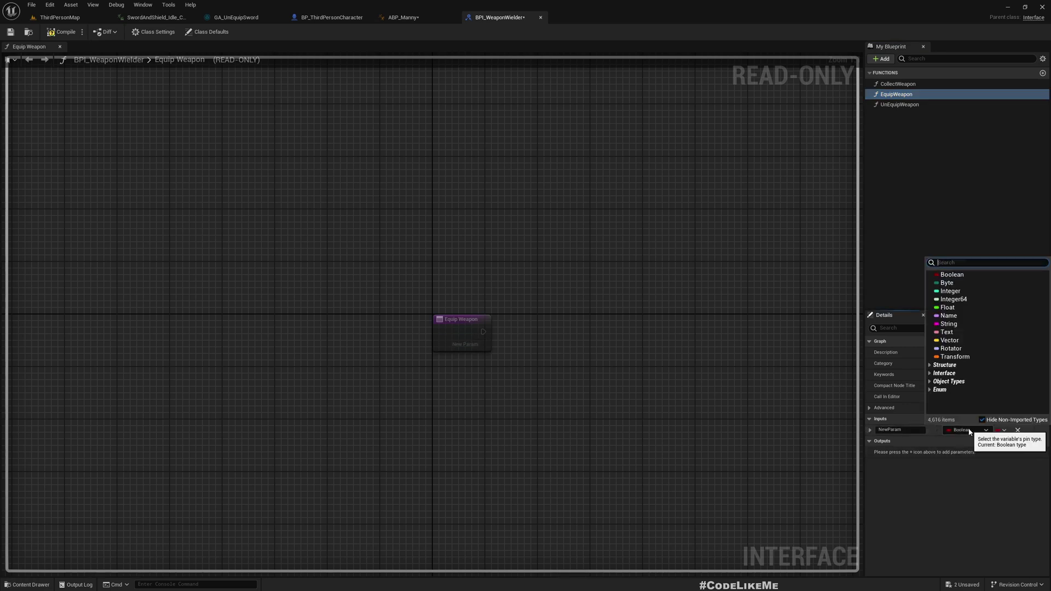
text(e weapo)
key(Return)
click(901, 430)
text(Weapon)
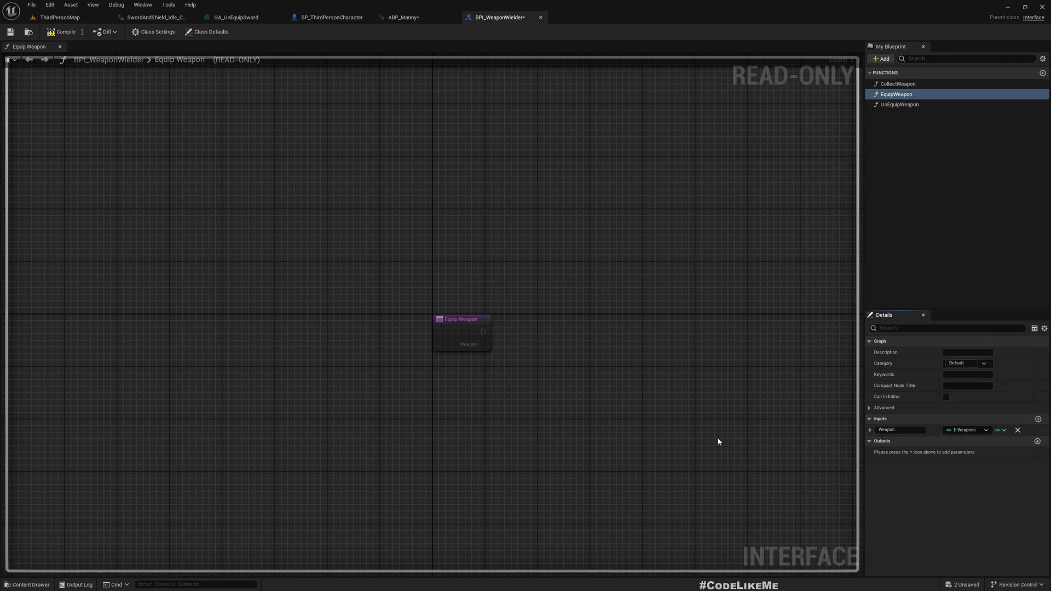
Set the default value of EquipWeapon's Weapon input to Sword
click(870, 430)
click(969, 441)
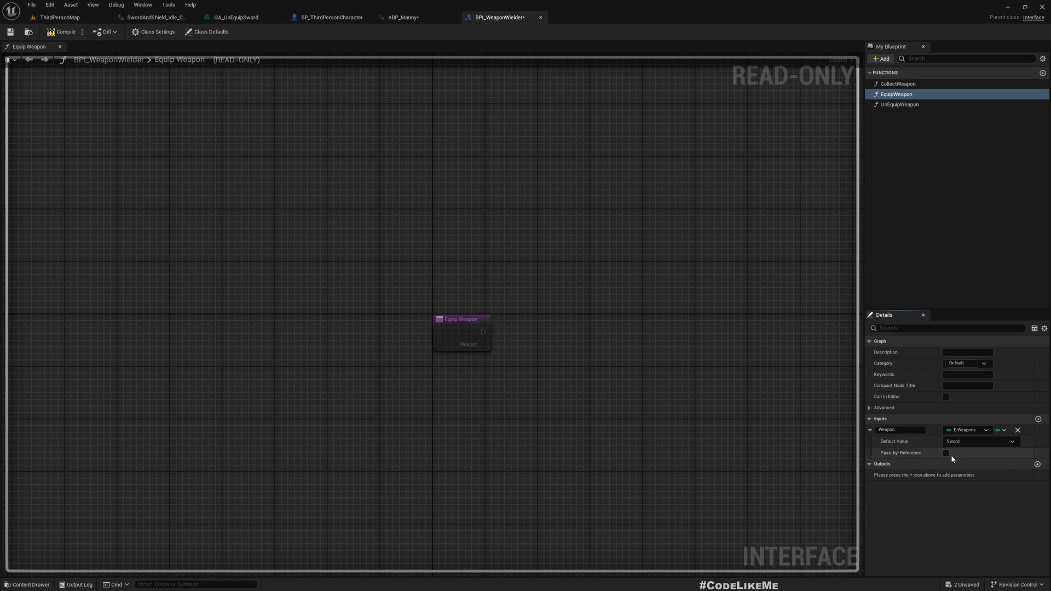
click(951, 455)
Align the Event Un Equip Weapon node with its Play Montage Replicated node in BP_ThirdPersonCharacter's event graph
click(331, 17)
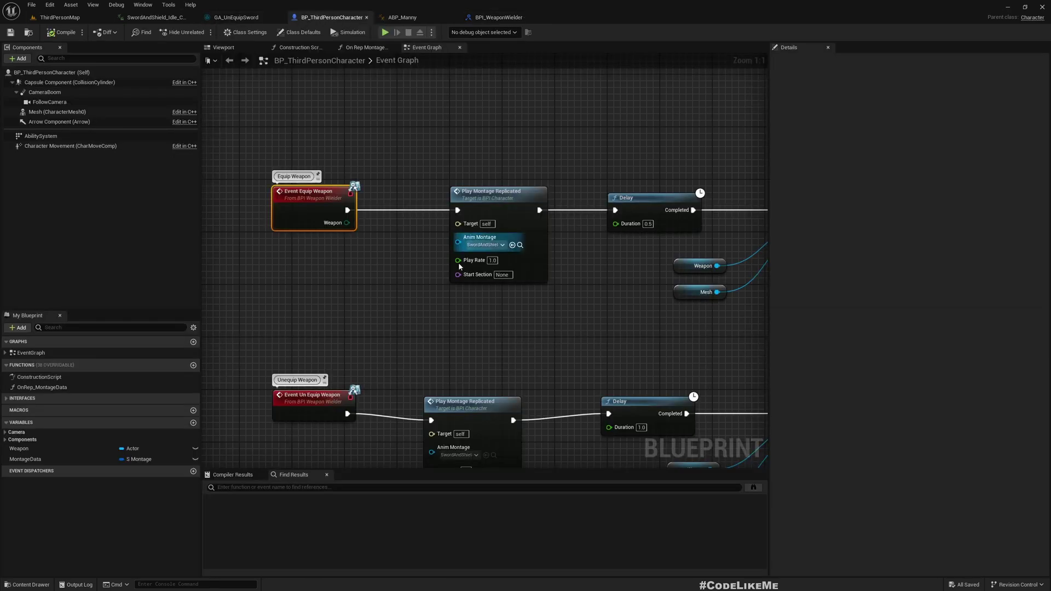
scroll(501, 323, down, 5)
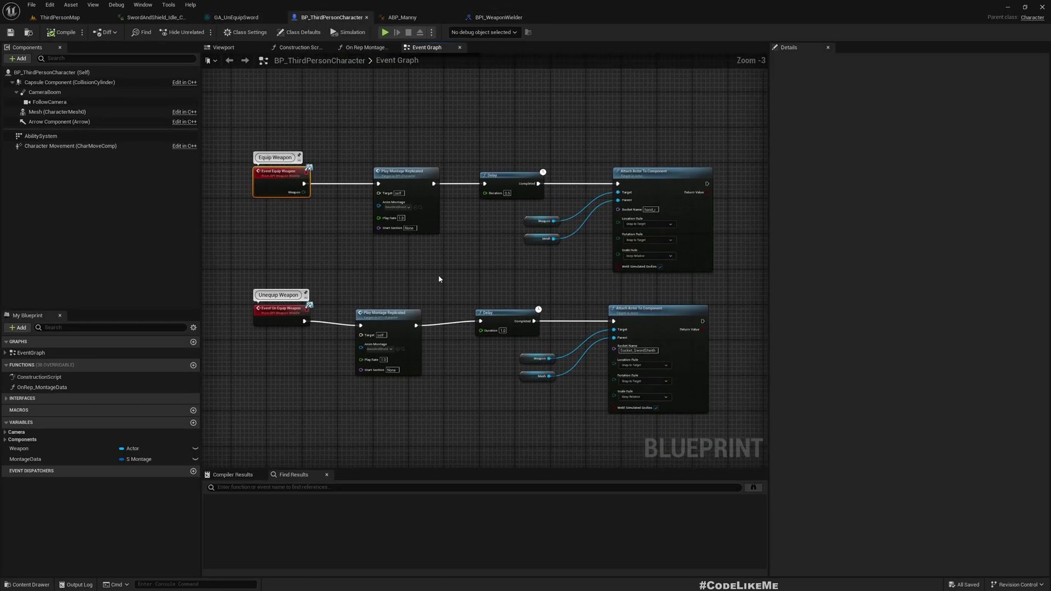
right_drag(376, 240, 378, 300)
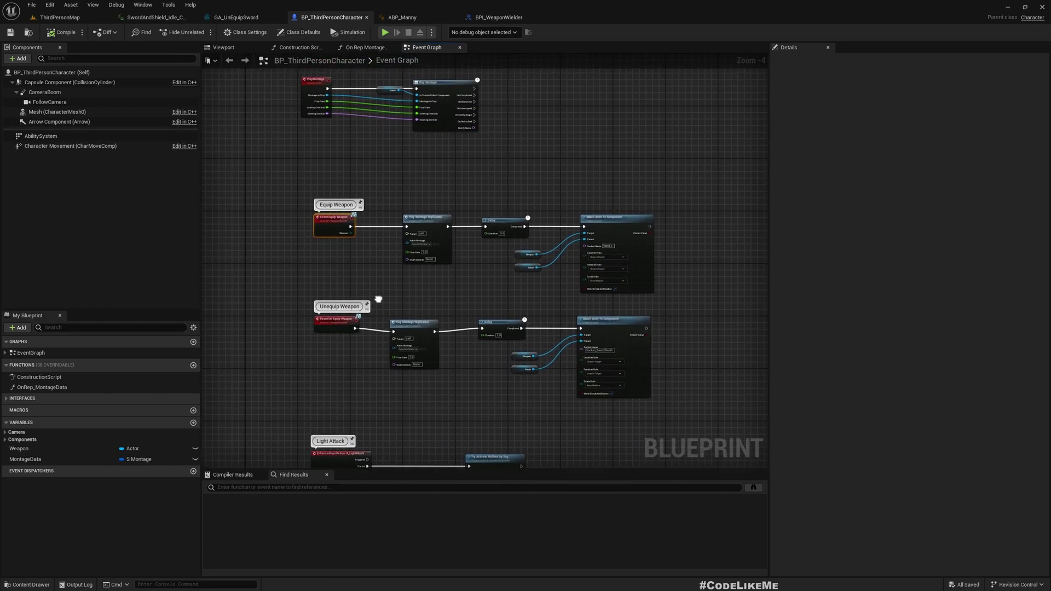
click(324, 322)
scroll(327, 261, up, 2)
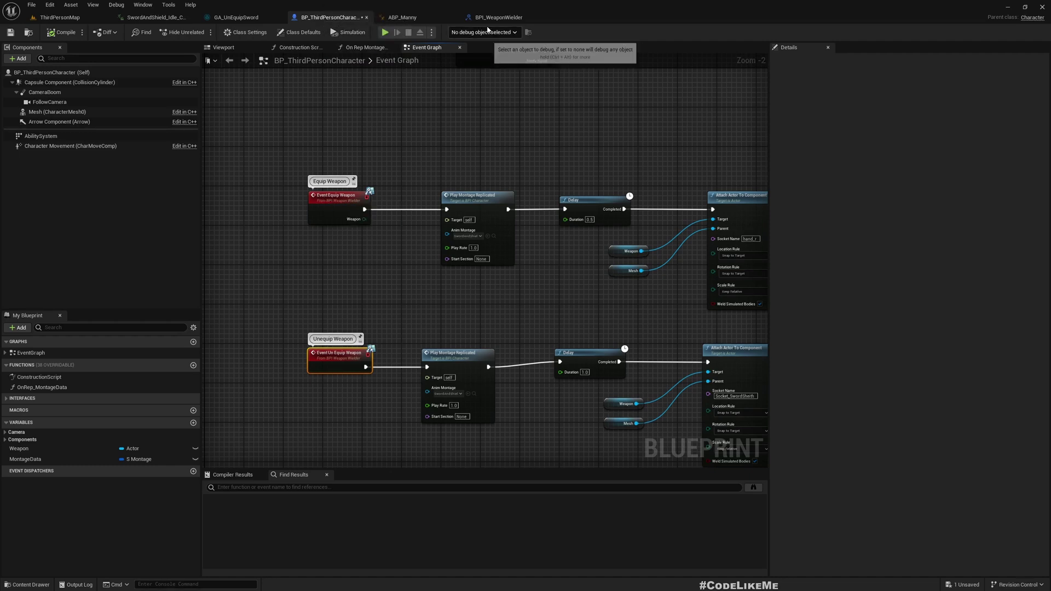
Examine the inherited and implemented interfaces in ABP_Manny's class settings
click(424, 18)
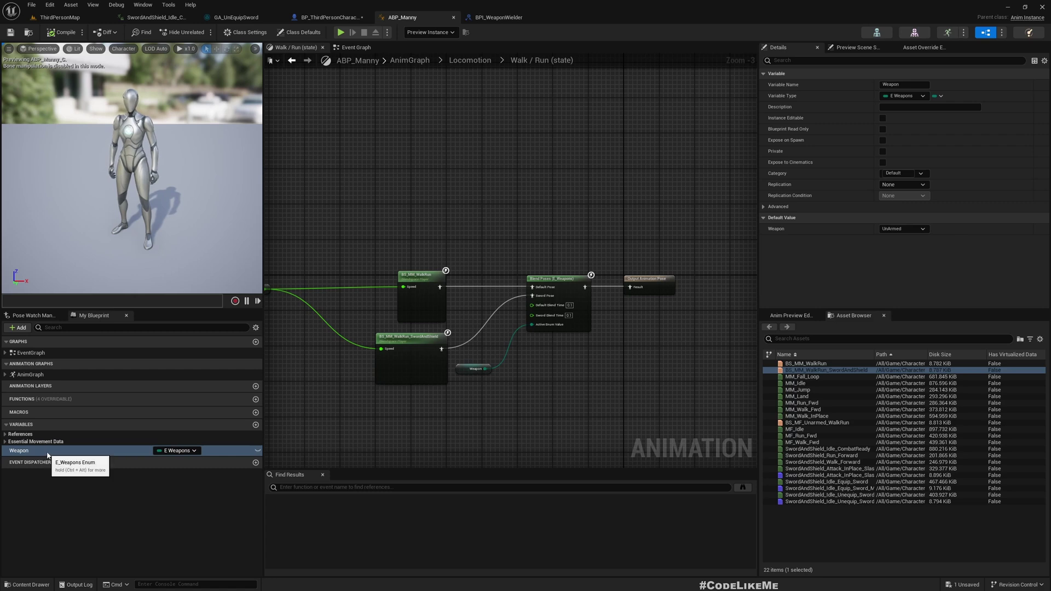
click(250, 32)
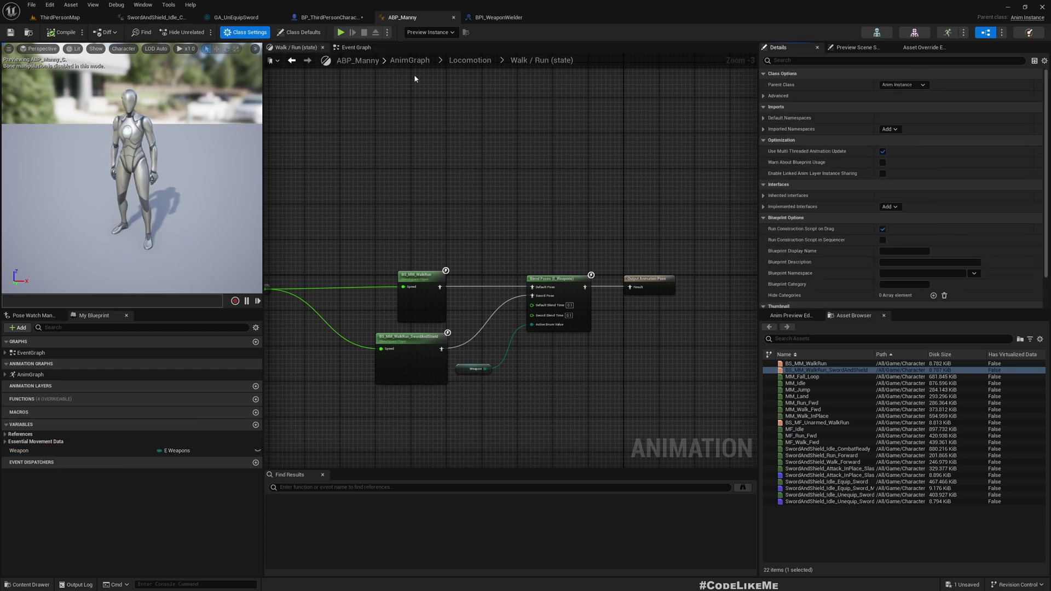
scroll(948, 217, down, 3)
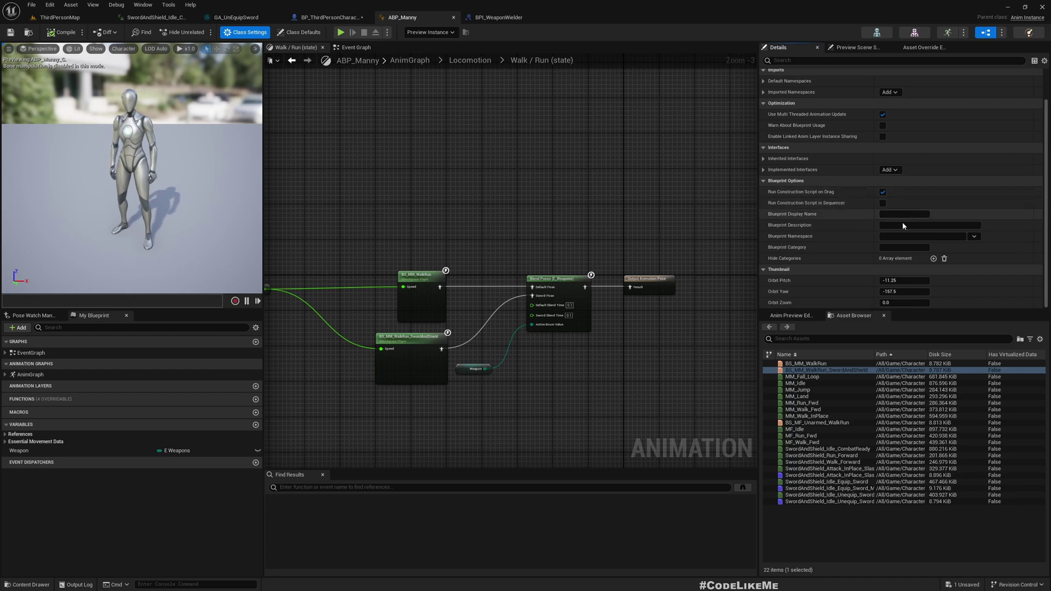
scroll(900, 235, up, 2)
click(763, 195)
click(764, 218)
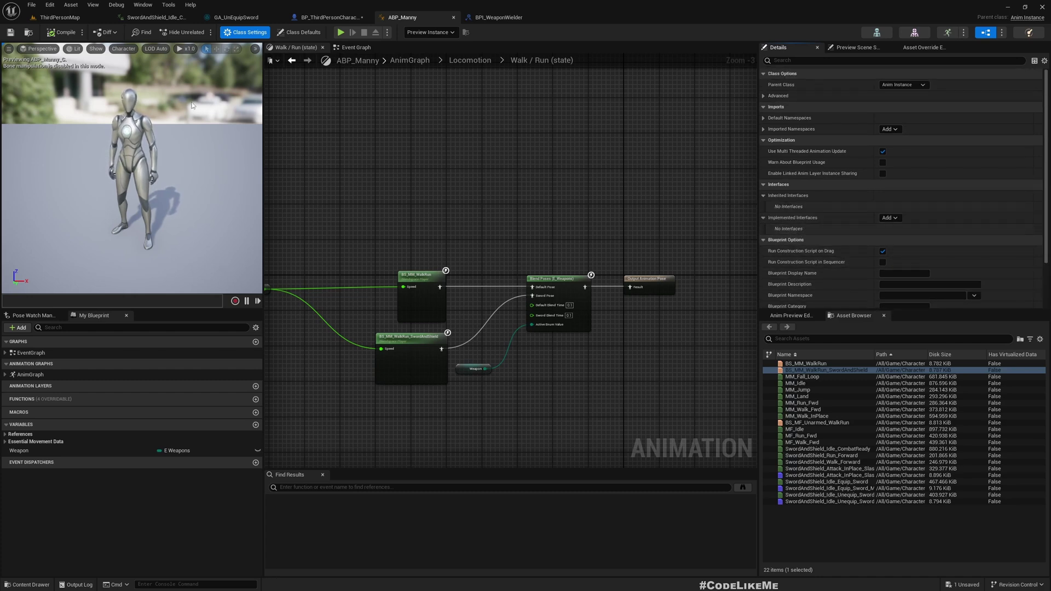
Create a folder named BP_Interfaces in Content/BP and move BPI_Character and BPI_WeaponWielder into it
click(59, 17)
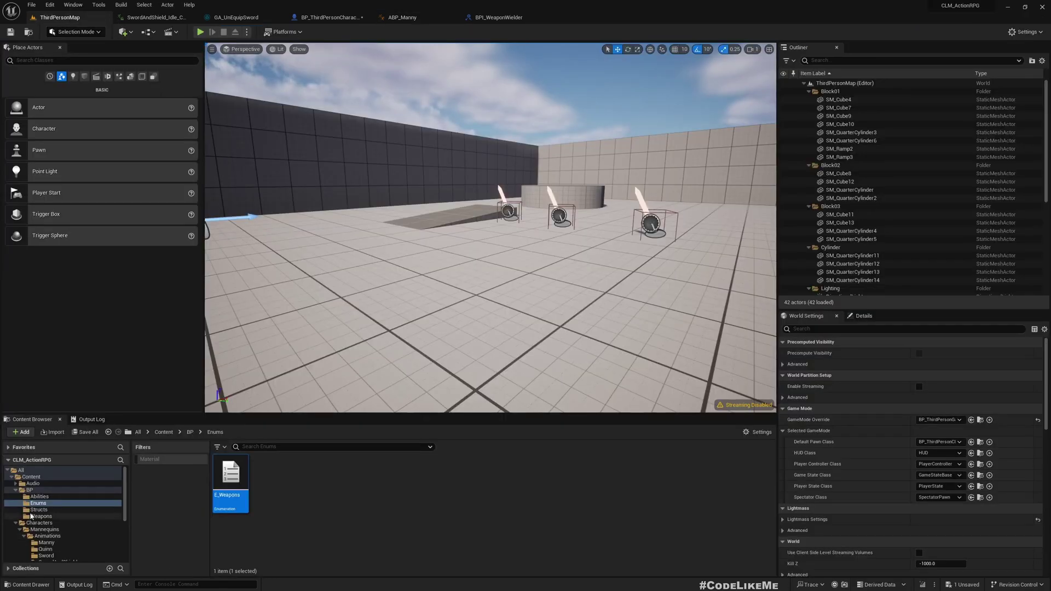
click(30, 491)
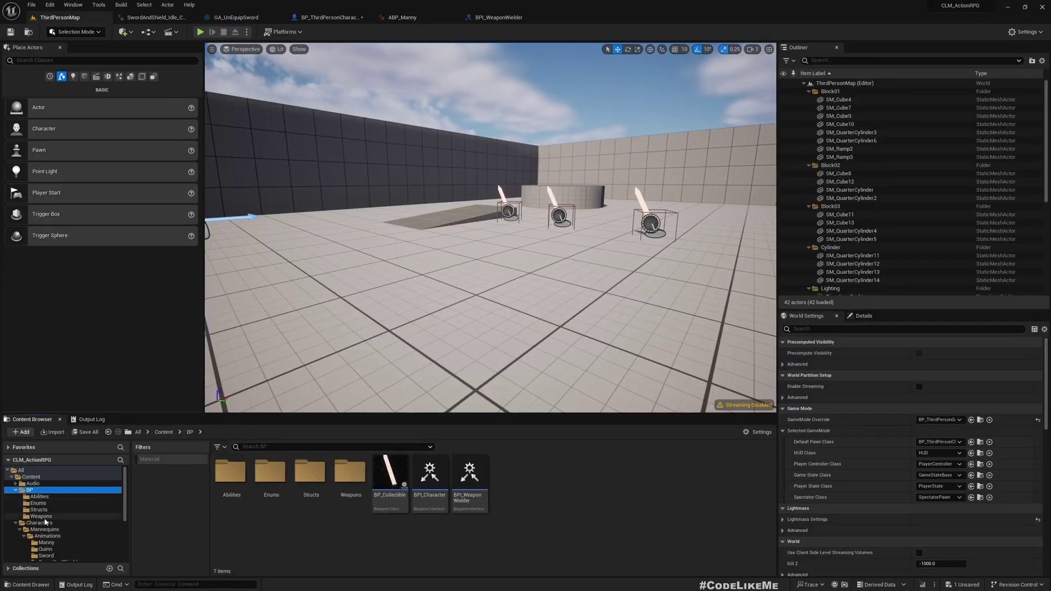
right_click(571, 501)
click(601, 241)
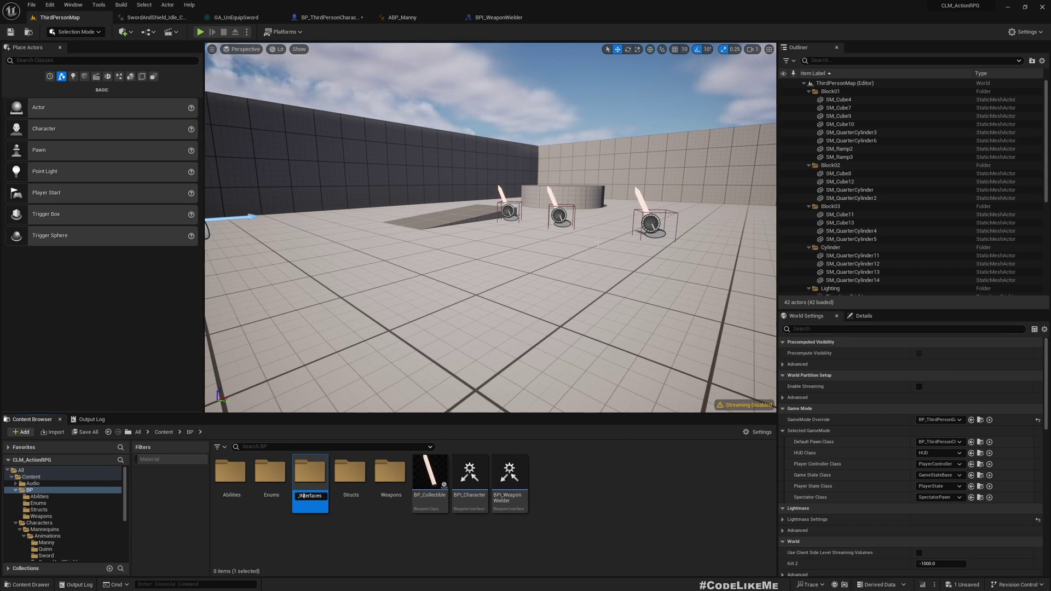
text(s)
key(Return)
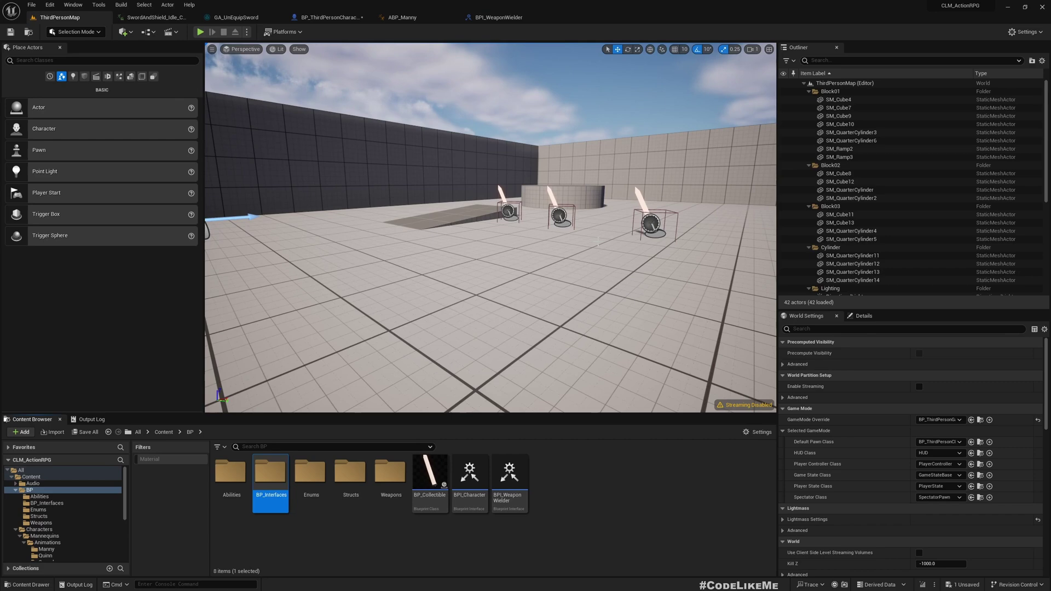
Create a Blueprint Interface named BPI_CharacterAnimations in the BP_Interfaces folder and save it
double_click(270, 473)
right_click(356, 470)
mouse_move(407, 337)
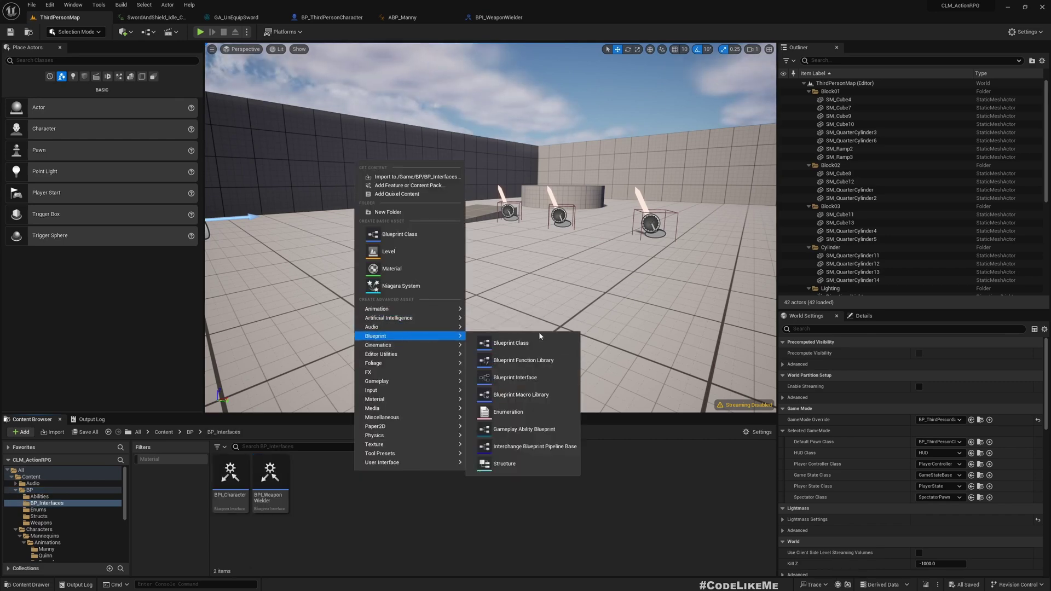
click(526, 378)
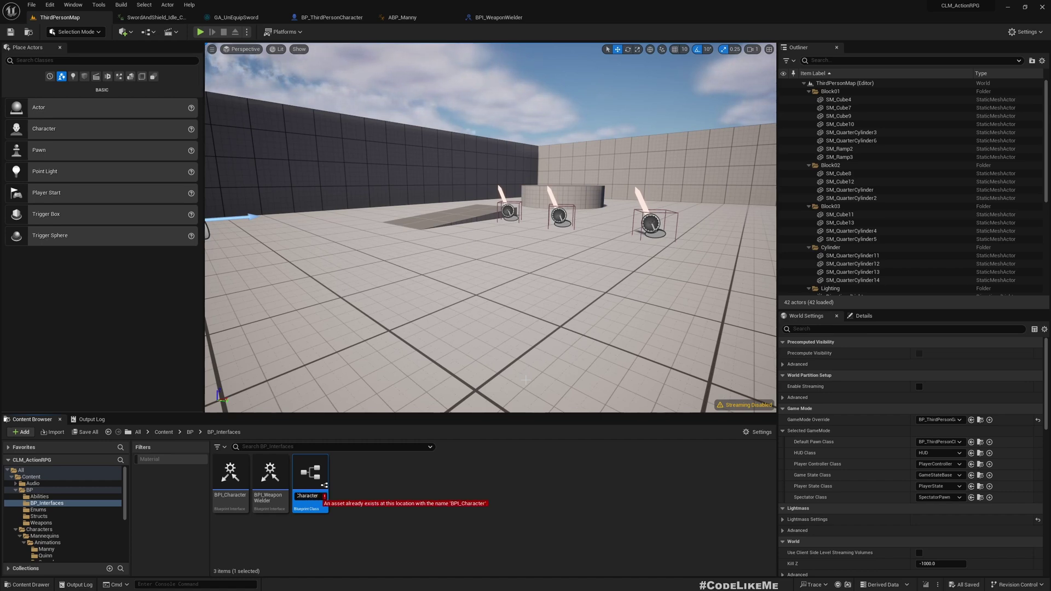
text(BPI_CharacterAnimations)
key(Return)
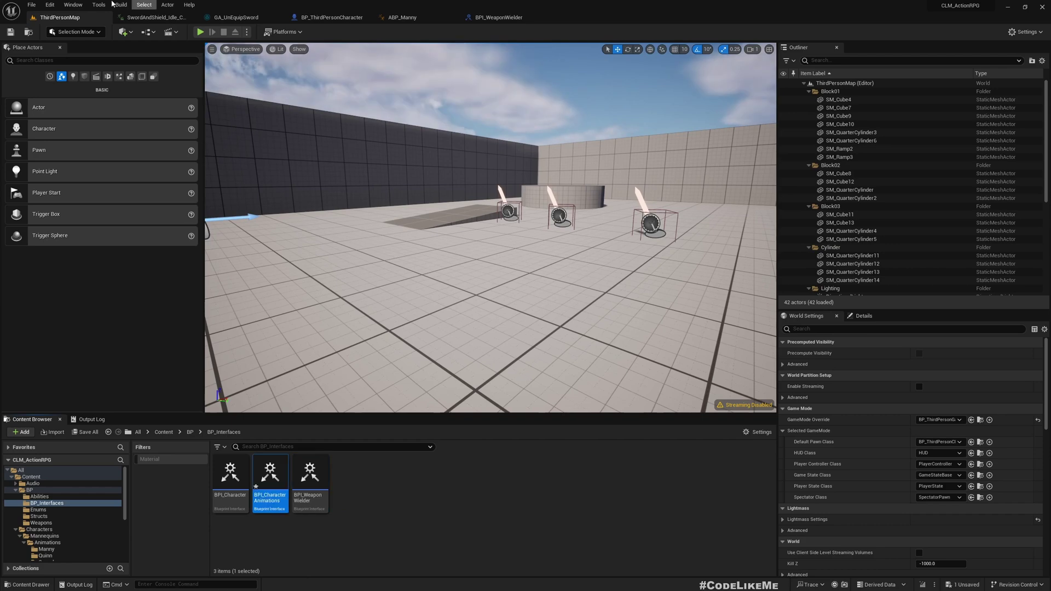
key(ctrl+s)
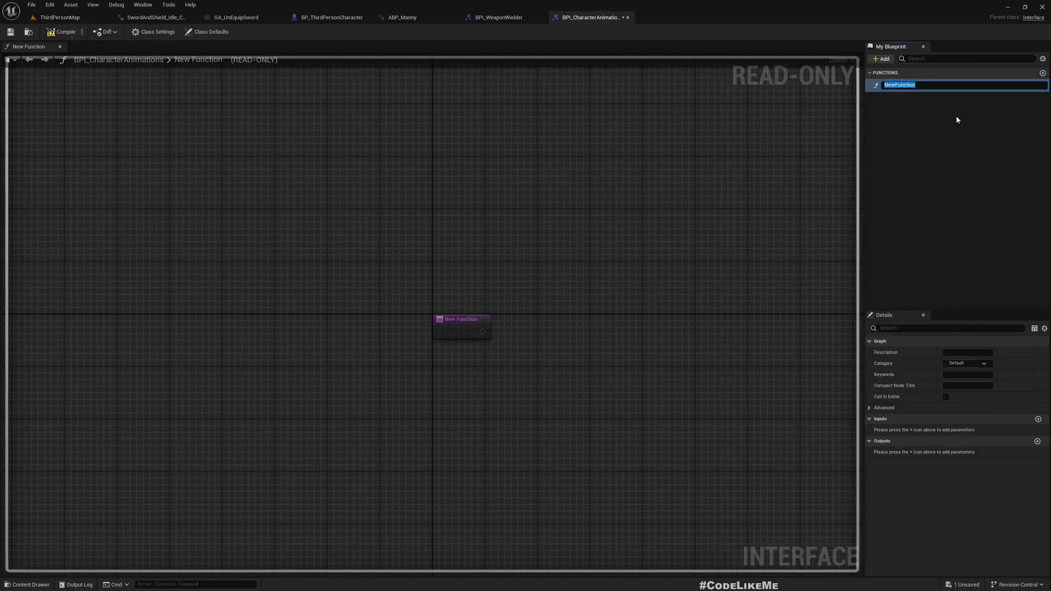
Define the interface function UpdateWeapon with an E Weapons input named Weapon, and compile BPI_CharacterAnimations
text(UpdateWeapon)
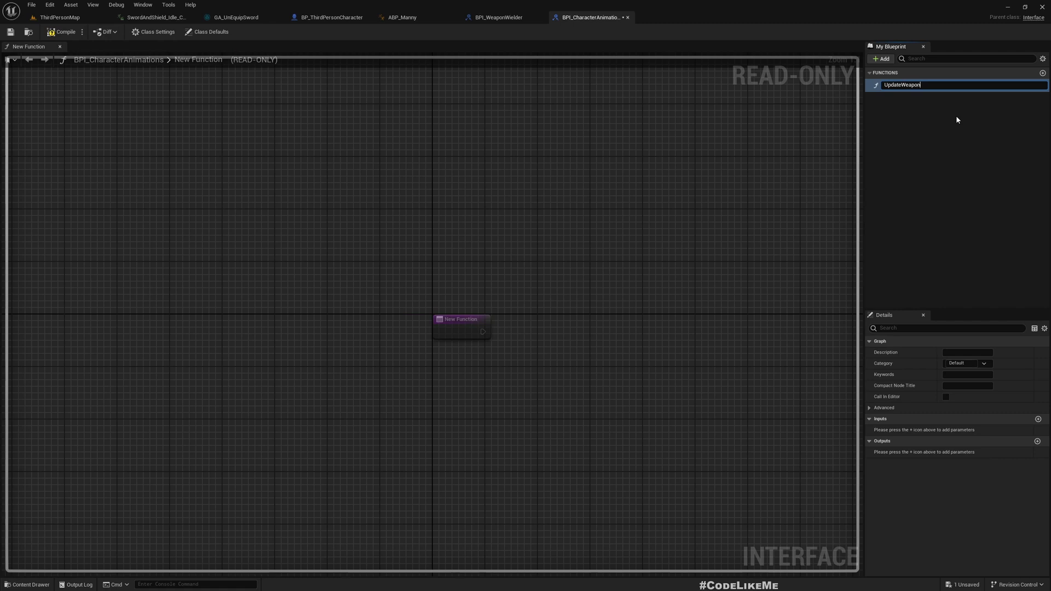
key(Return)
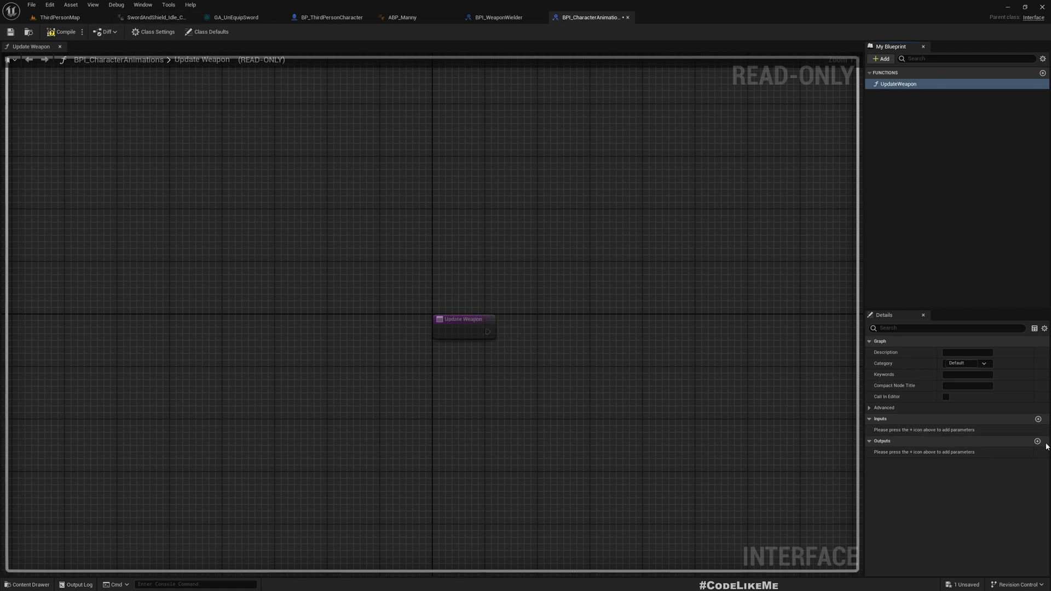
click(1038, 420)
click(962, 431)
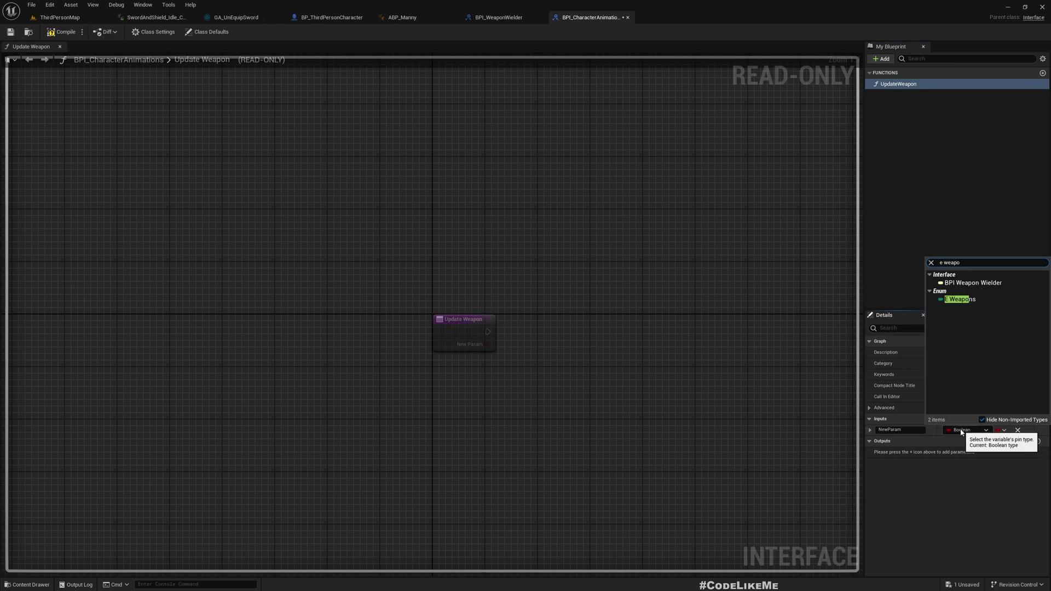
click(957, 298)
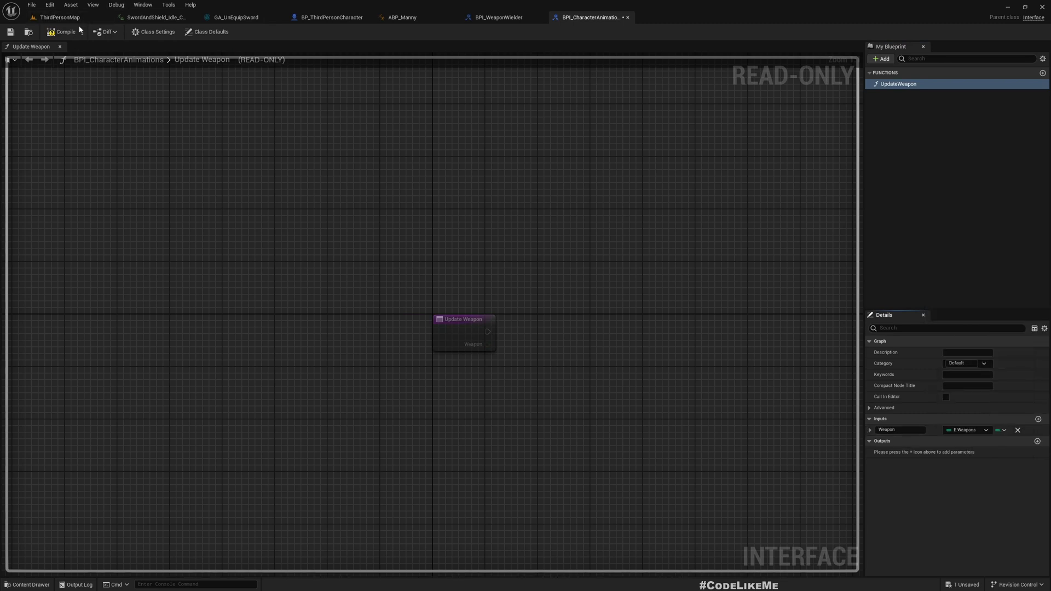
click(79, 31)
Add BPI_CharacterAnimations to ABP_Manny's implemented interfaces
click(405, 18)
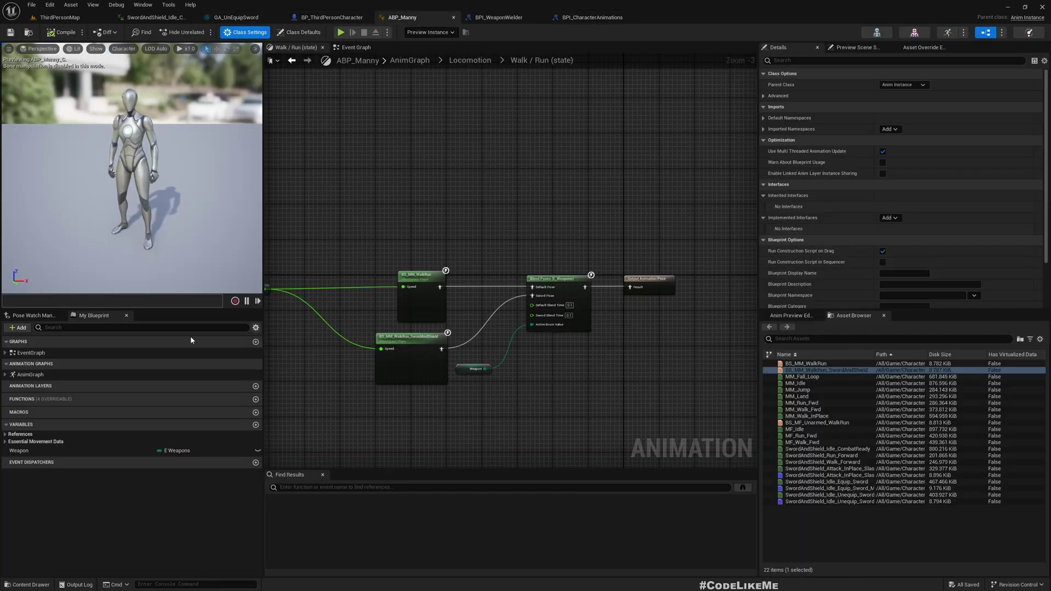
click(5, 374)
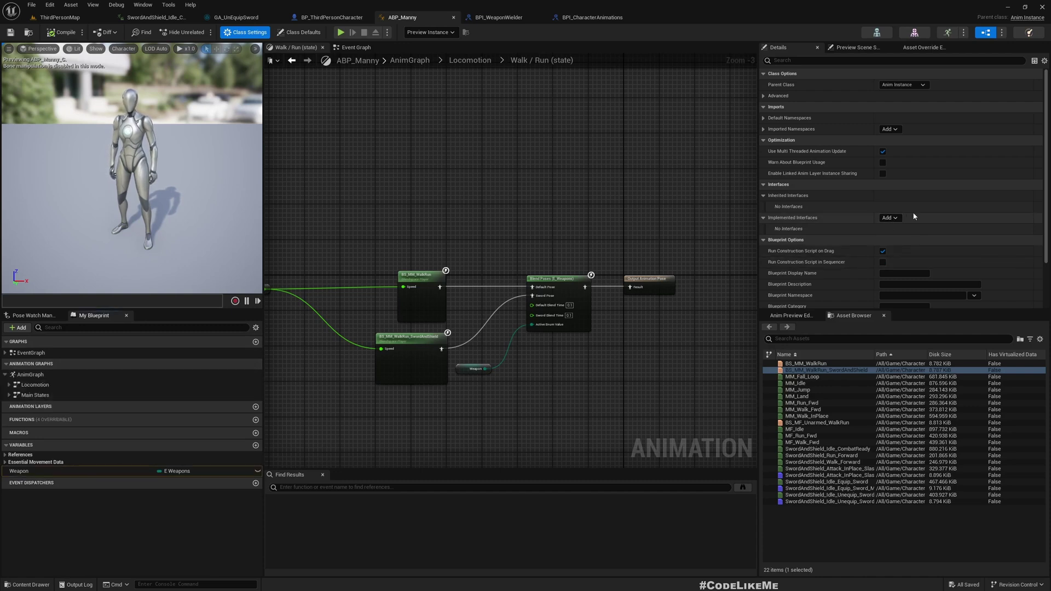
click(889, 218)
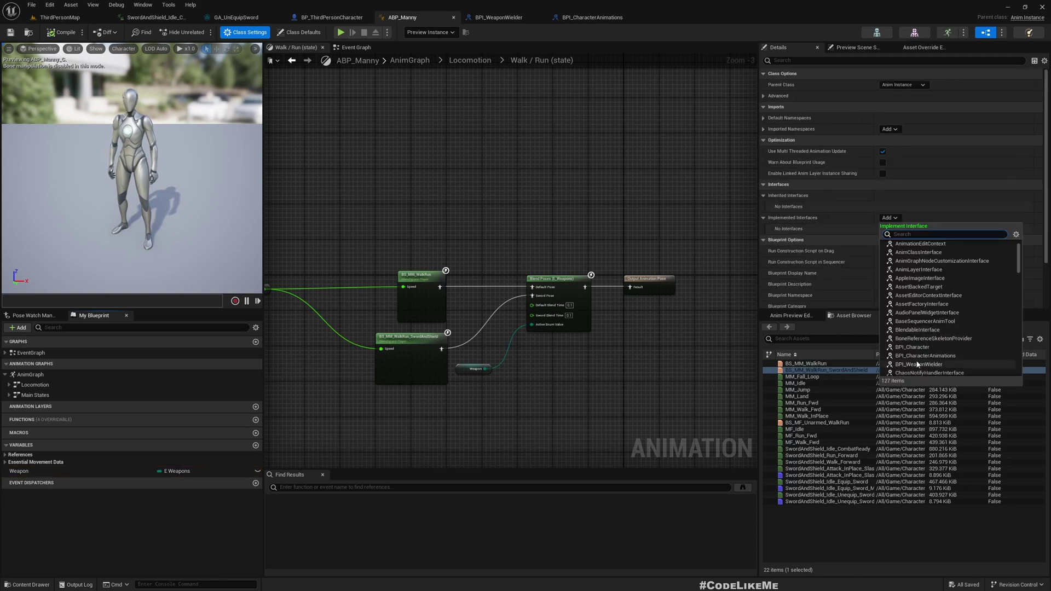
click(925, 357)
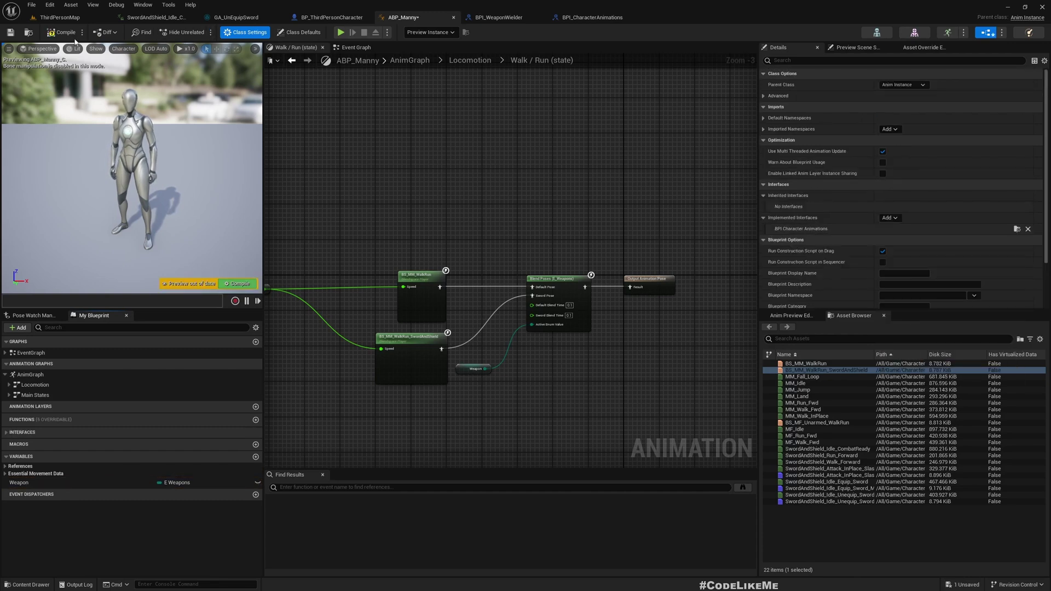
Implement the Update Weapon interface function as an event in ABP_Manny's Event Graph
click(6, 432)
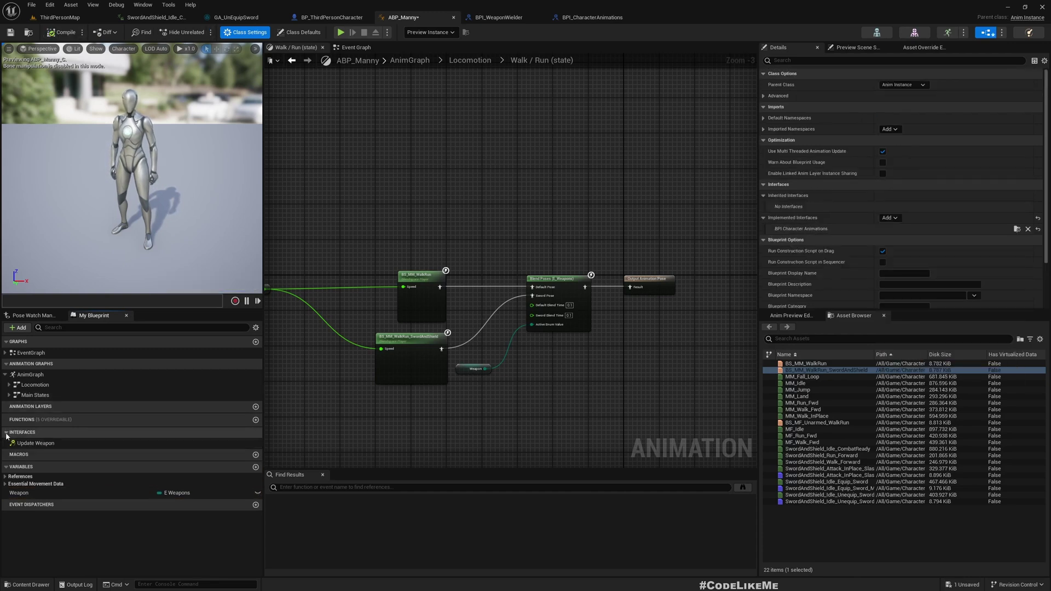
double_click(41, 444)
scroll(446, 321, down, 4)
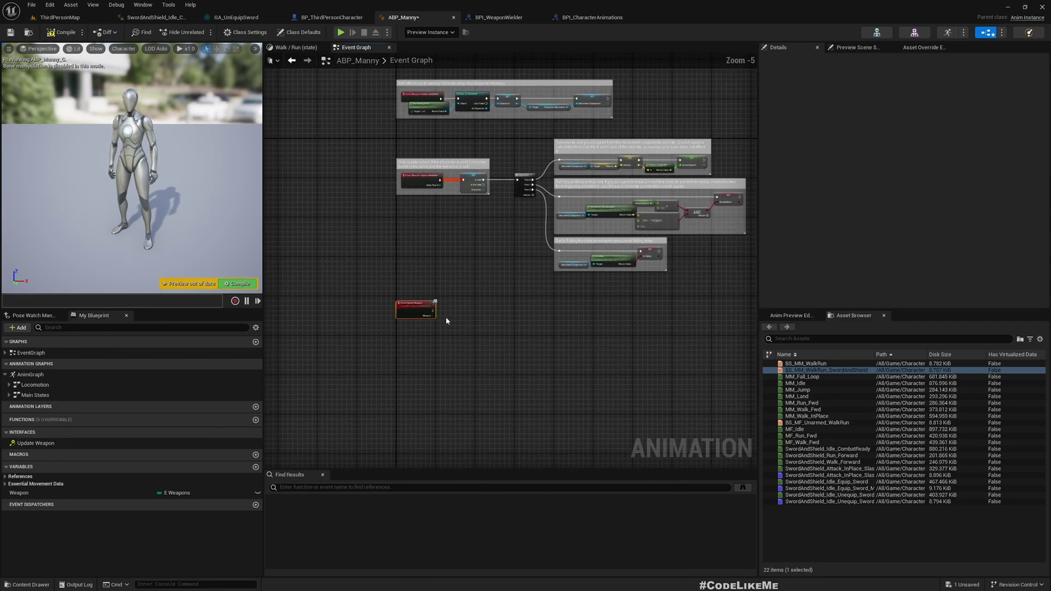
Set the Weapon variable from Event Update Weapon's Weapon output in ABP_Manny, align the nodes and compile
scroll(447, 314, up, 5)
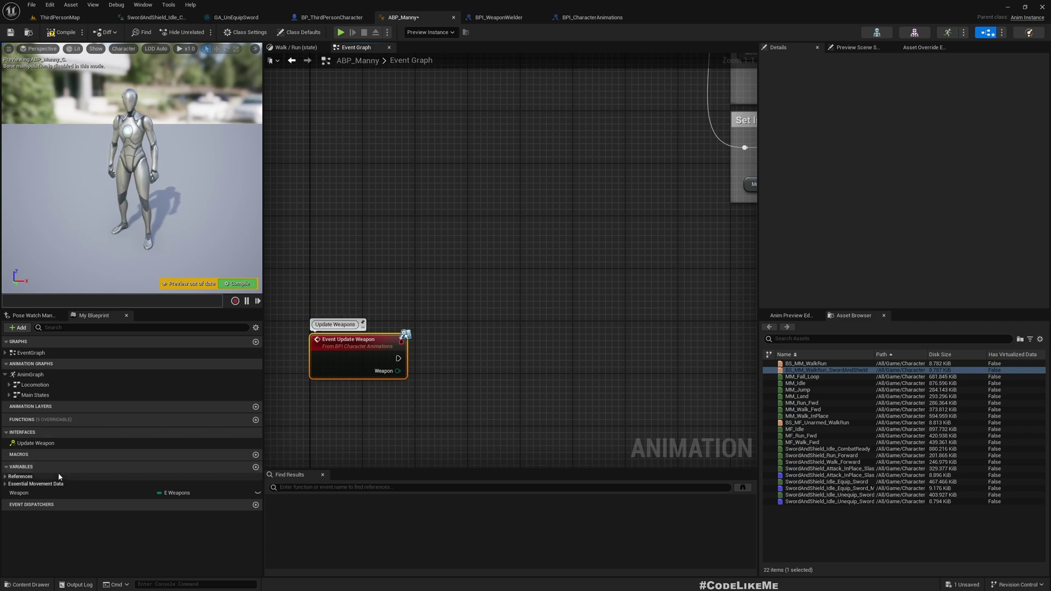
drag(22, 493, 522, 335)
click(539, 360)
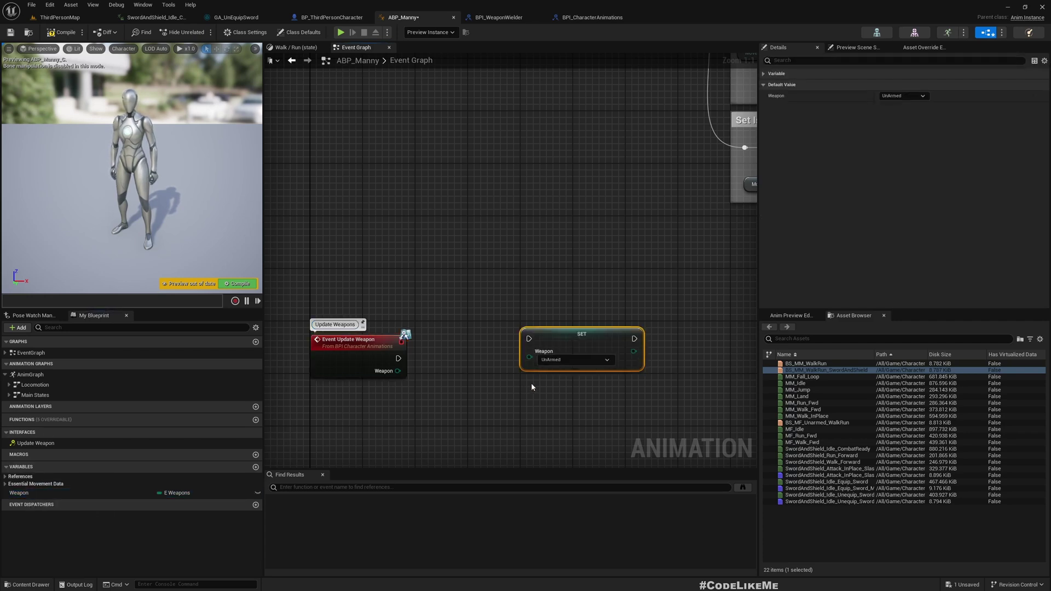
mouse_move(399, 370)
mouse_down()
mouse_move(529, 357)
mouse_move(400, 359)
mouse_up()
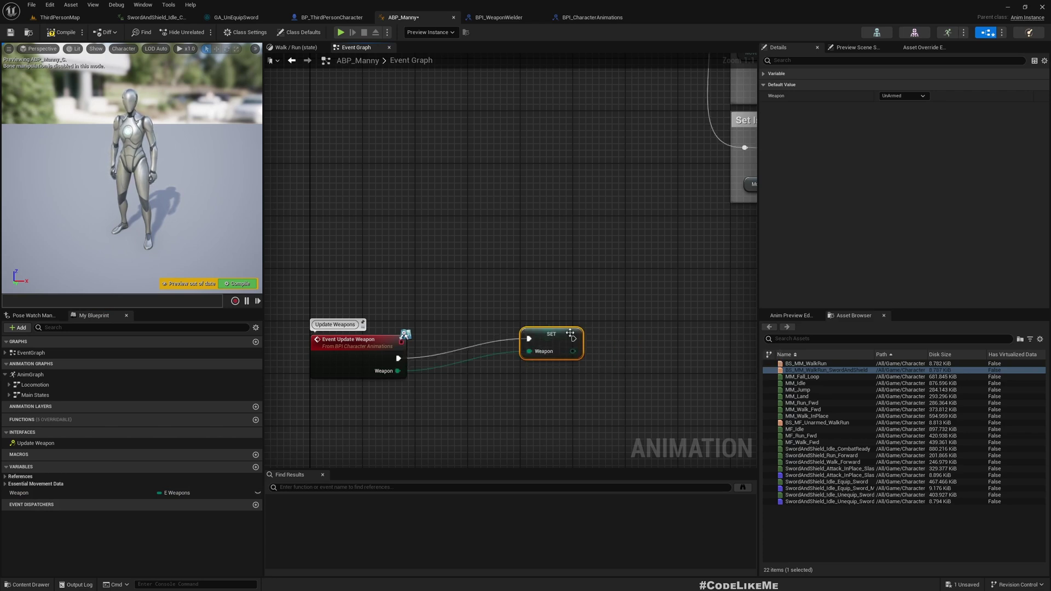
drag(532, 335, 479, 354)
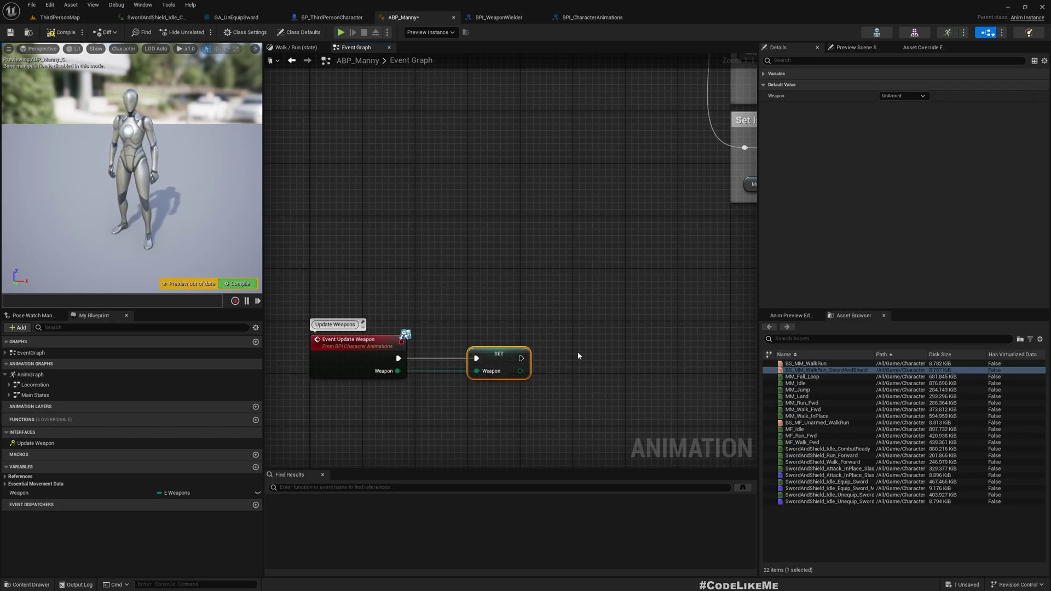
scroll(577, 352, down, 2)
right_drag(583, 290, 517, 312)
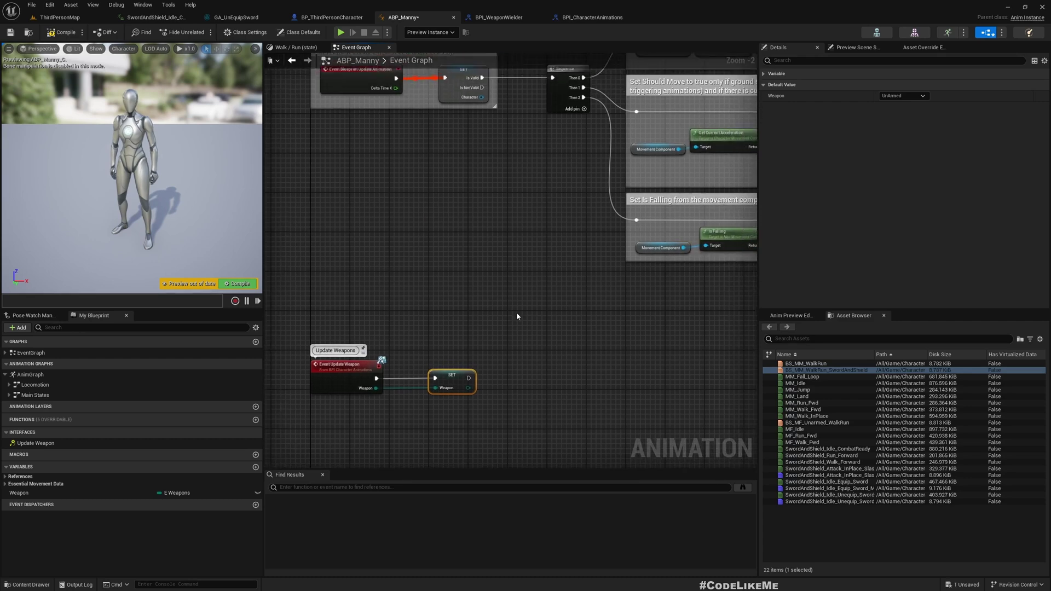
click(57, 31)
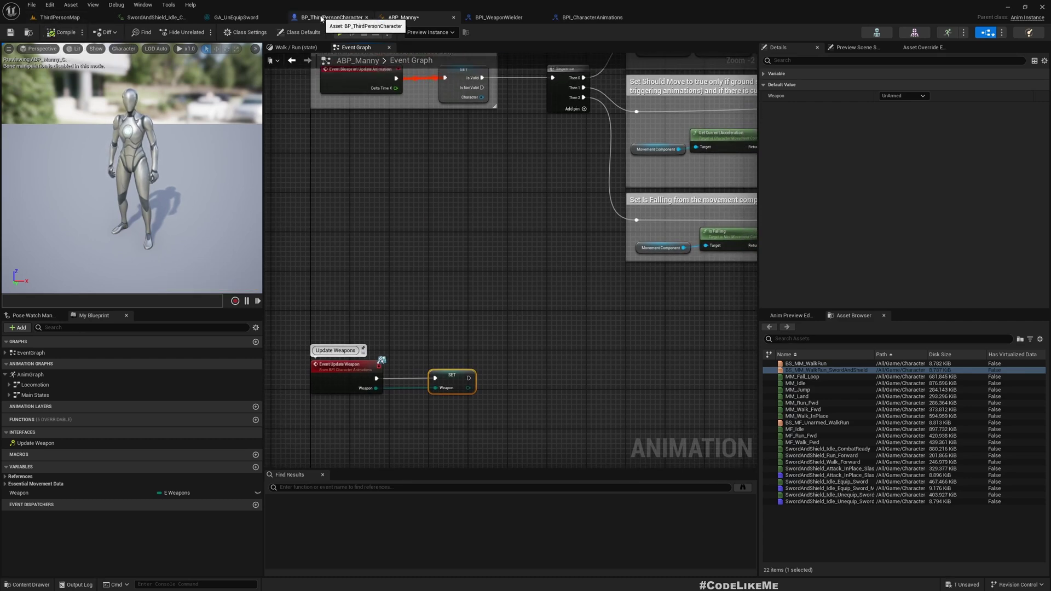
In BP_ThirdPersonCharacter's Event Graph, add a Mesh reference beside the Equip Weapon chain and connect a Get Anim Instance node to it
click(328, 17)
scroll(398, 307, down, 4)
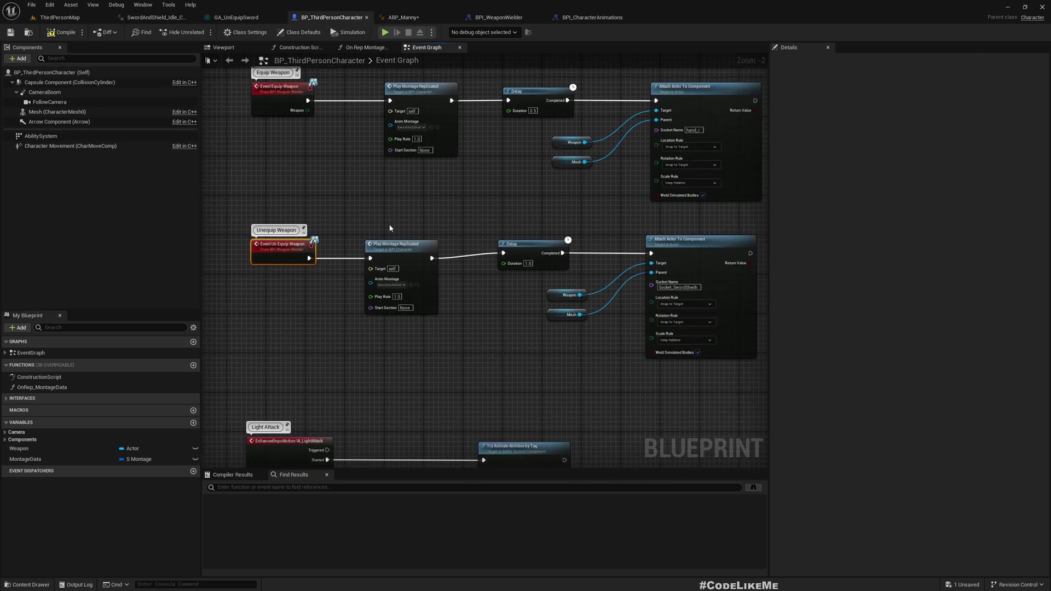
scroll(398, 307, up, 4)
scroll(426, 281, down, 2)
right_drag(426, 281, 394, 408)
scroll(323, 208, up, 4)
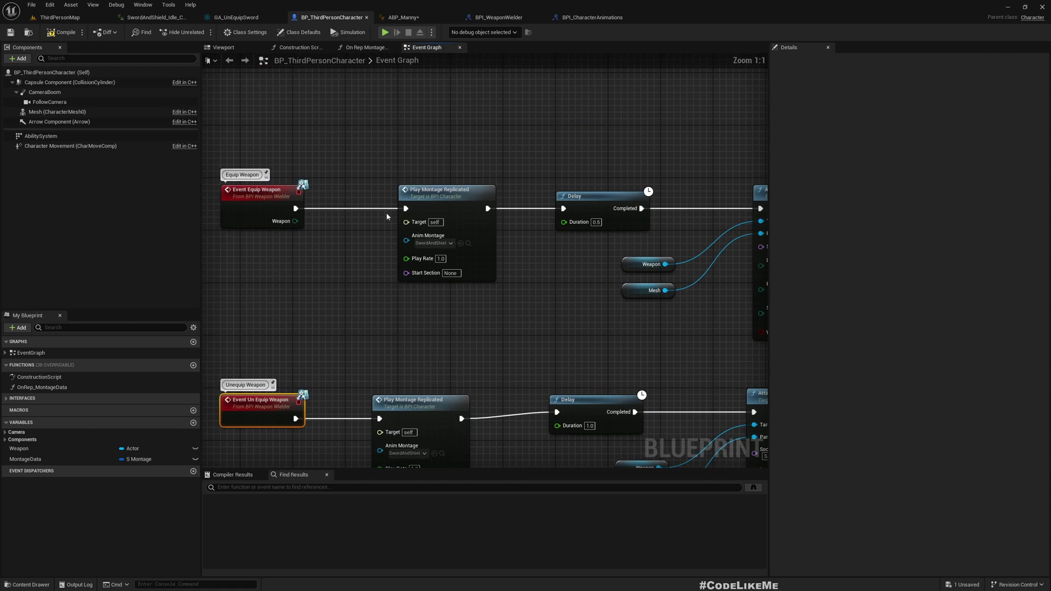
right_drag(386, 212, 307, 232)
scroll(307, 232, down, 2)
right_drag(457, 295, 338, 284)
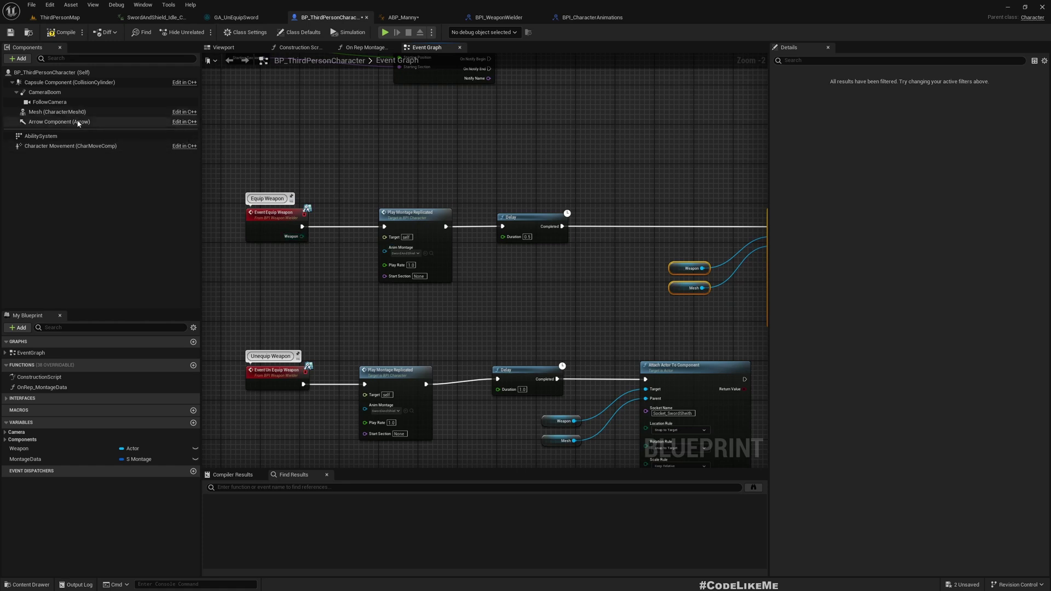
drag(57, 112, 588, 265)
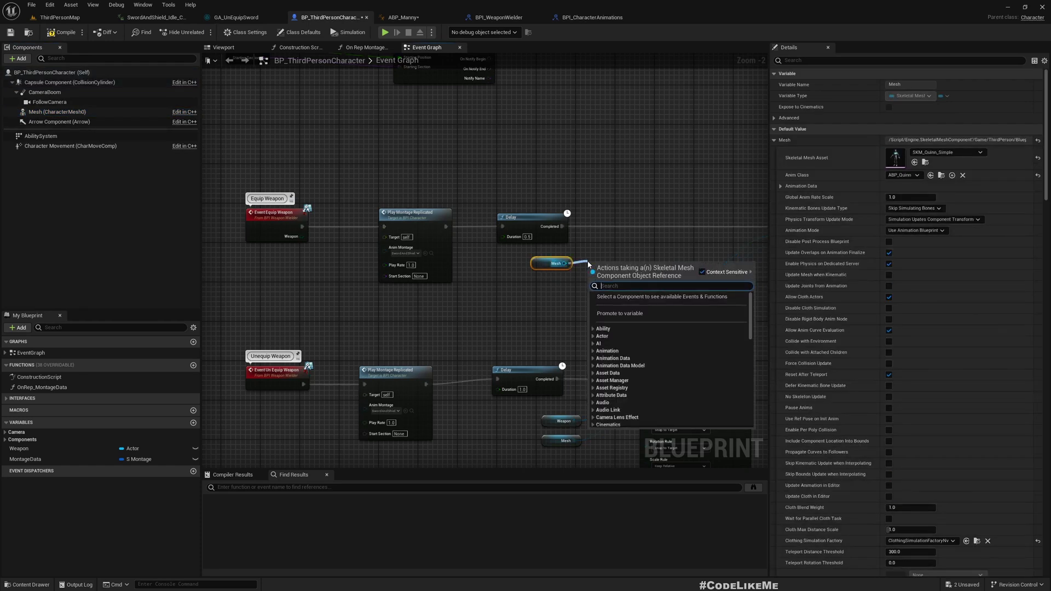
text(getanim)
key(Return)
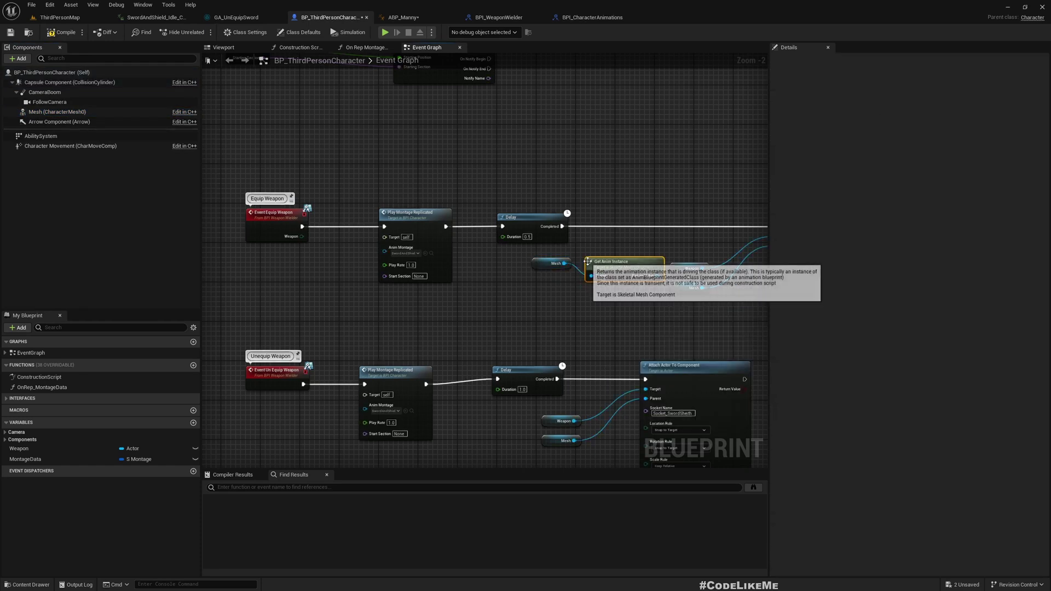
Move the Equip Weapon chain's attach nodes closer to its Delay and place the Mesh and Get Anim Instance nodes after them
right_drag(726, 213, 547, 214)
drag(513, 197, 618, 299)
drag(367, 250, 631, 346)
drag(498, 155, 628, 284)
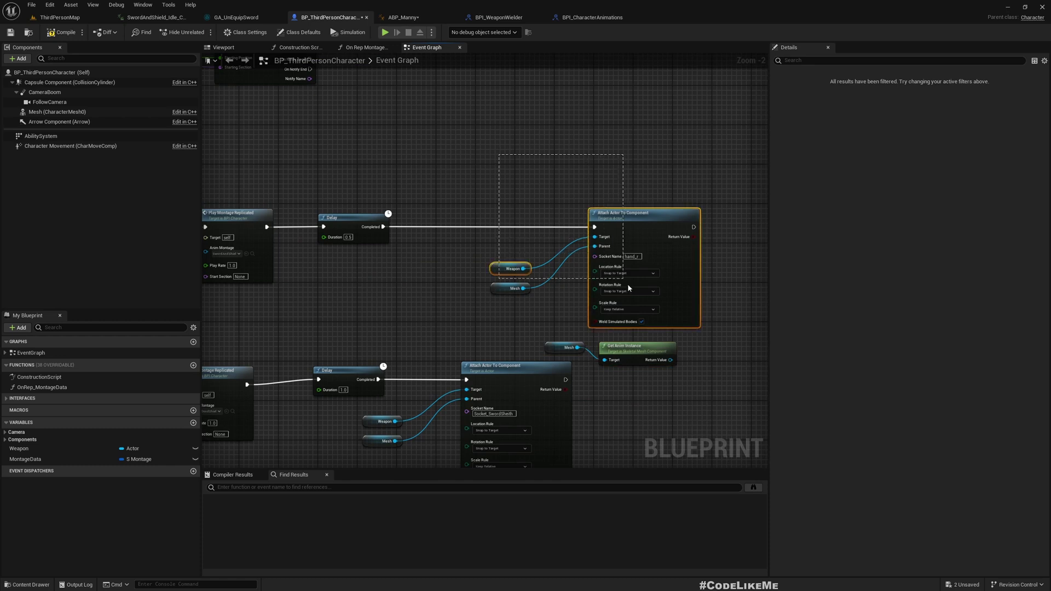
drag(676, 225, 573, 224)
right_drag(705, 267, 666, 267)
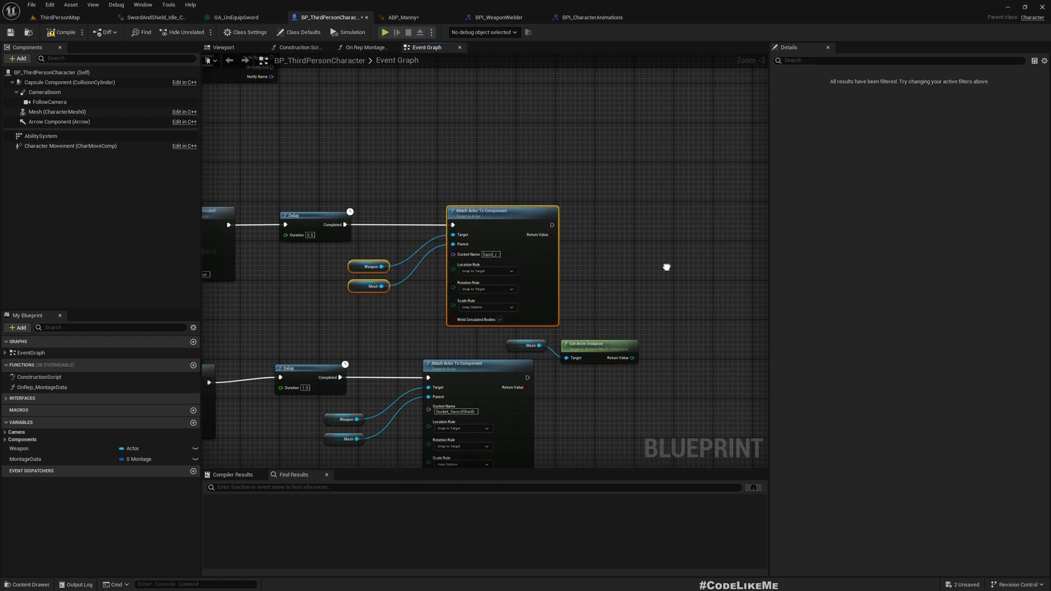
click(519, 336)
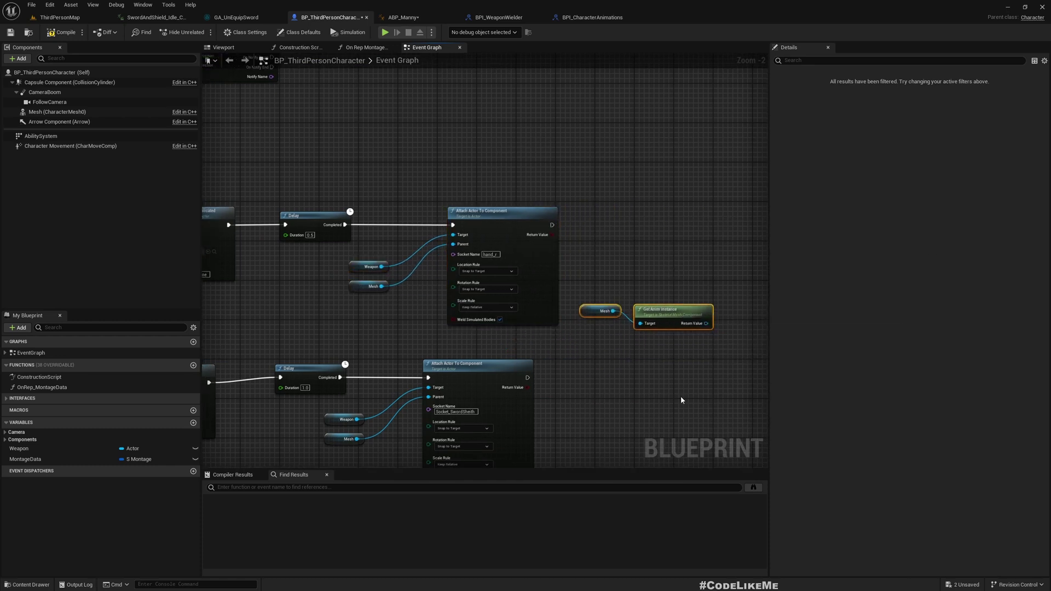
right_drag(666, 361, 605, 381)
Call Update Weapon (Message) on the anim instance after the Equip Weapon attachment, feeding it the event's Weapon value through reroute nodes
drag(647, 341, 682, 259)
text(upd)
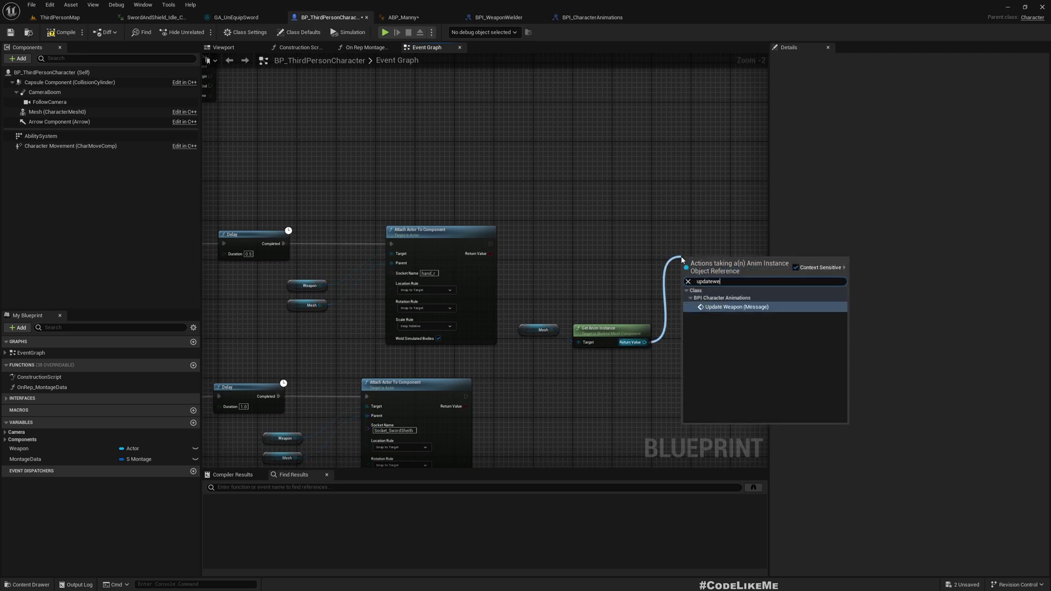
text(atewe)
click(724, 306)
scroll(725, 316, down, 2)
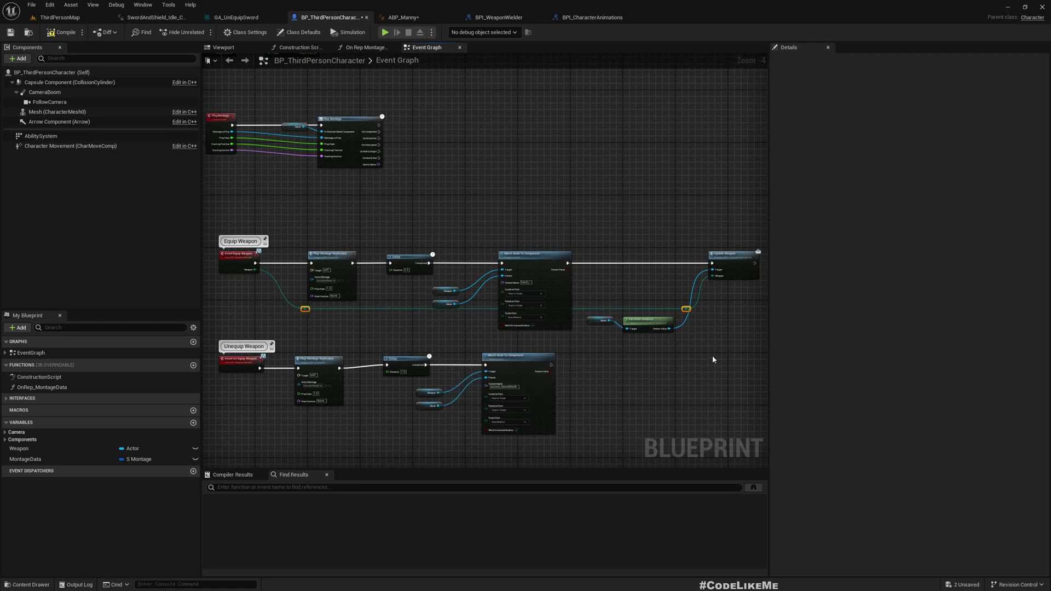
Tidy the Mesh and Get Anim Instance nodes into a row beside the Update Weapon node, above the Weapon wire
right_drag(712, 356, 578, 349)
scroll(578, 349, up, 1)
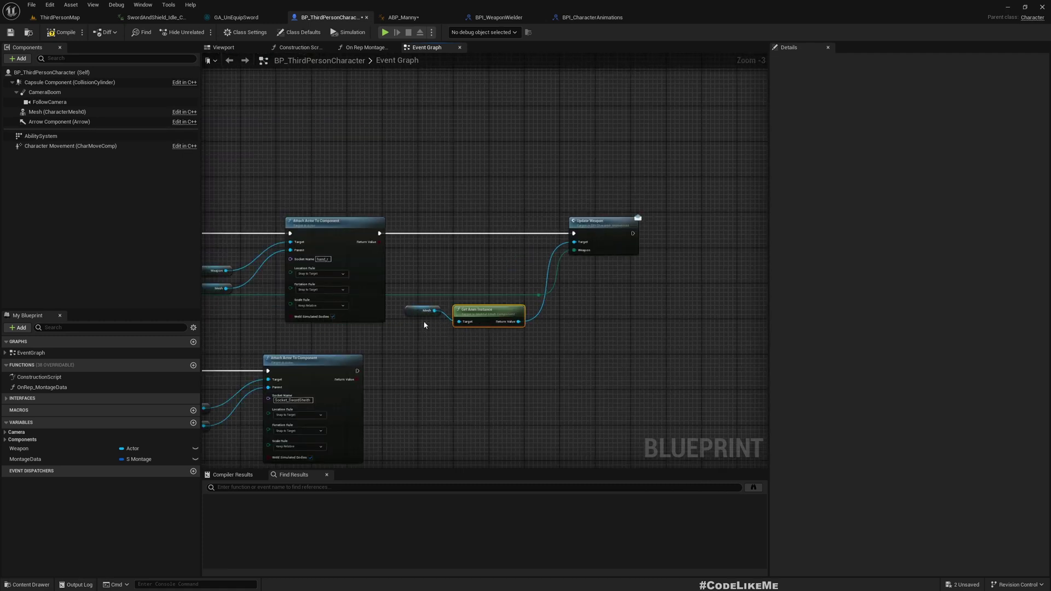
drag(420, 324, 417, 314)
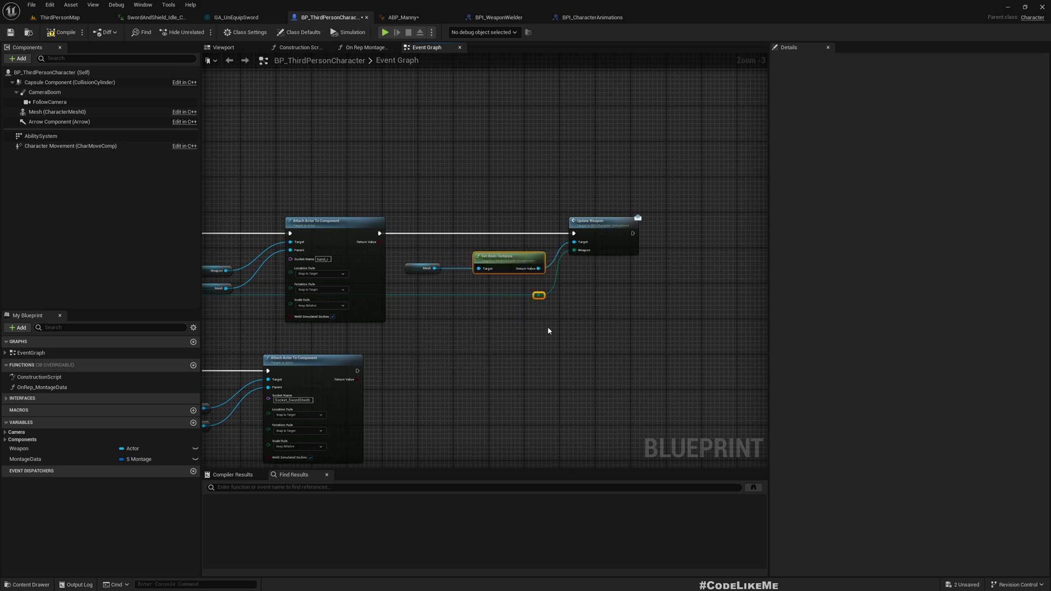
click(543, 340)
Copy the Mesh, Get Anim Instance and Update Weapon nodes onto the end of the Unequip Weapon chain, connect execution and compile
scroll(540, 345, down, 2)
right_drag(350, 178, 413, 109)
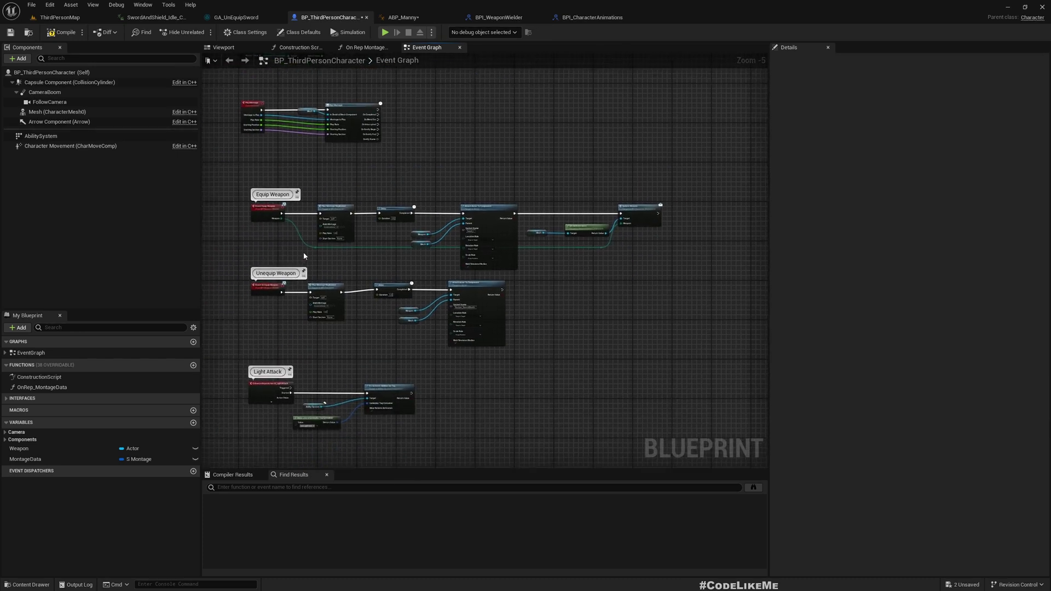
scroll(302, 263, up, 3)
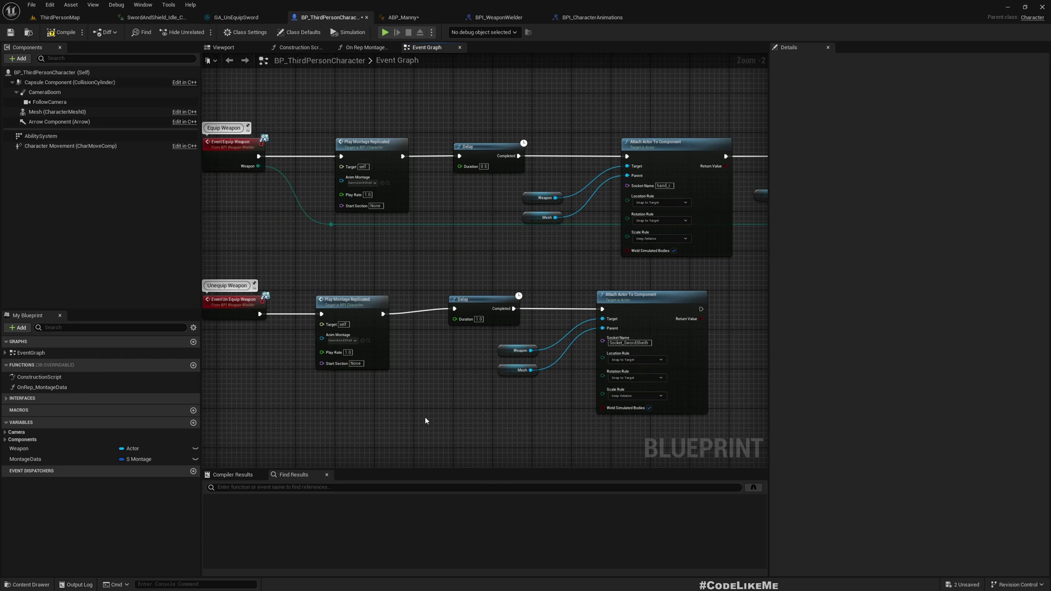
right_drag(425, 417, 327, 378)
scroll(326, 379, down, 2)
right_drag(724, 365, 614, 364)
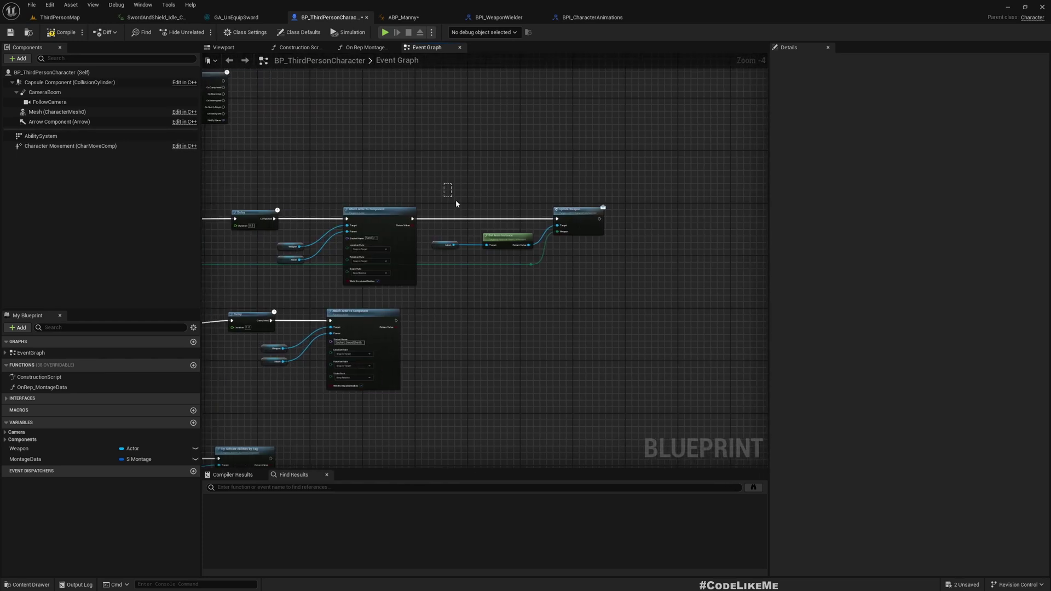
drag(583, 247, 584, 248)
key(ctrl+c)
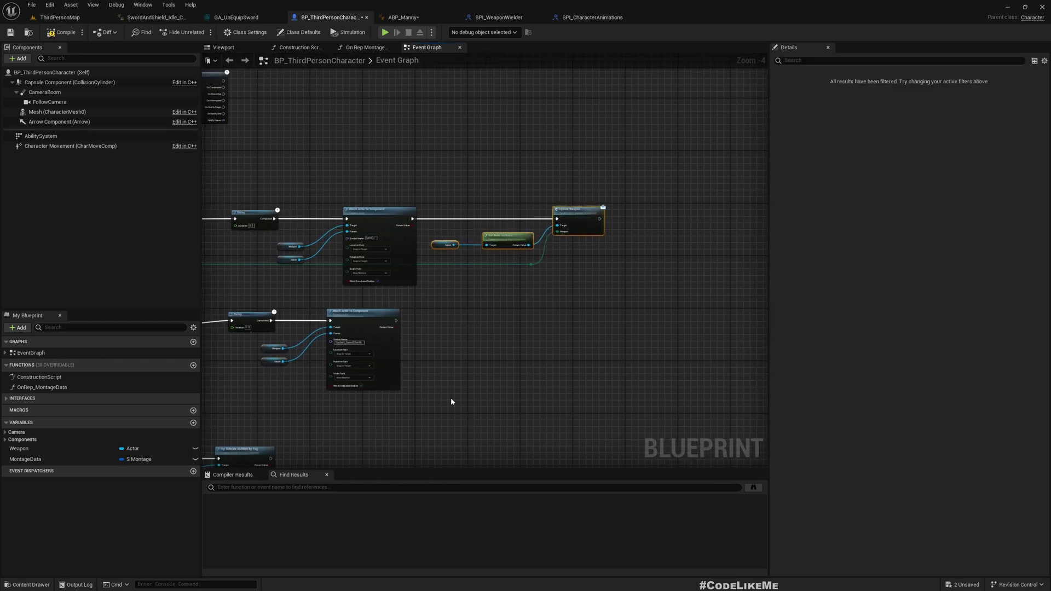
key(ctrl+v)
drag(534, 386, 553, 342)
scroll(420, 341, up, 3)
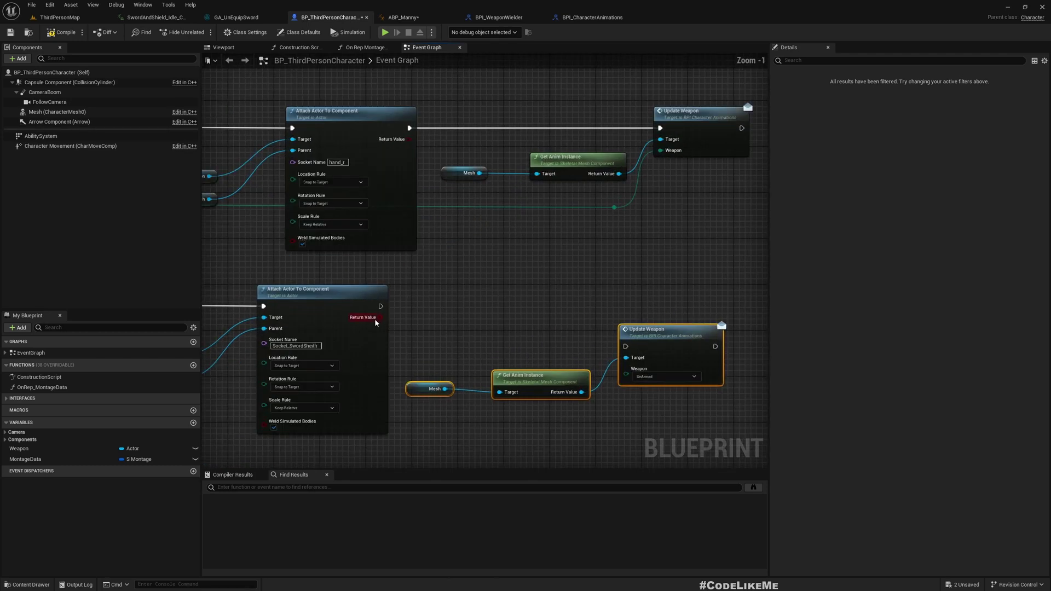
drag(381, 306, 671, 323)
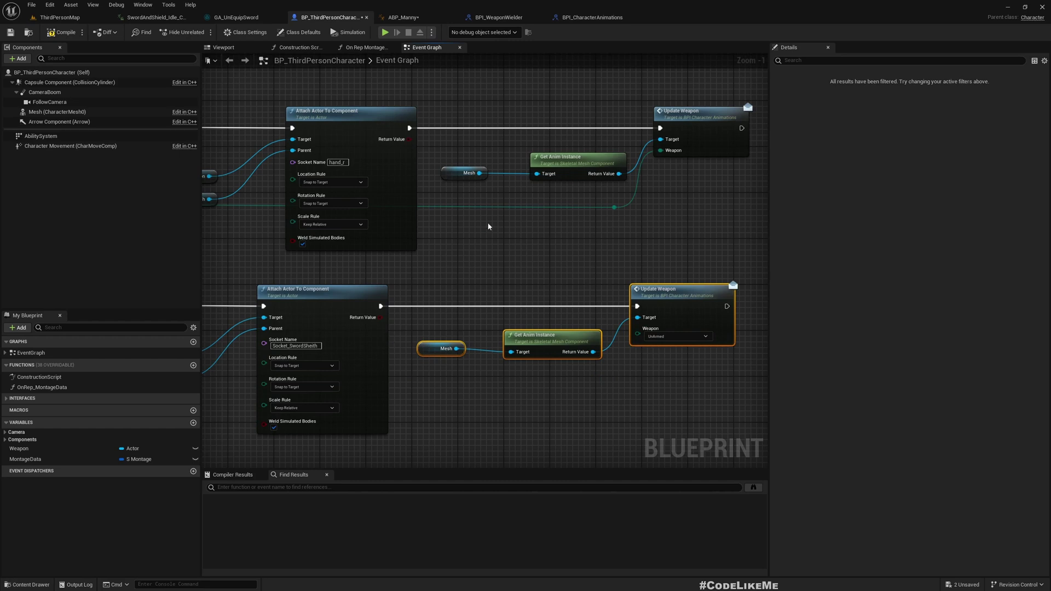
click(57, 33)
Find references to the Equip Weapon event across all Blueprints and check the Weapon value passed by its call in GA_EquipSword
scroll(583, 292, down, 3)
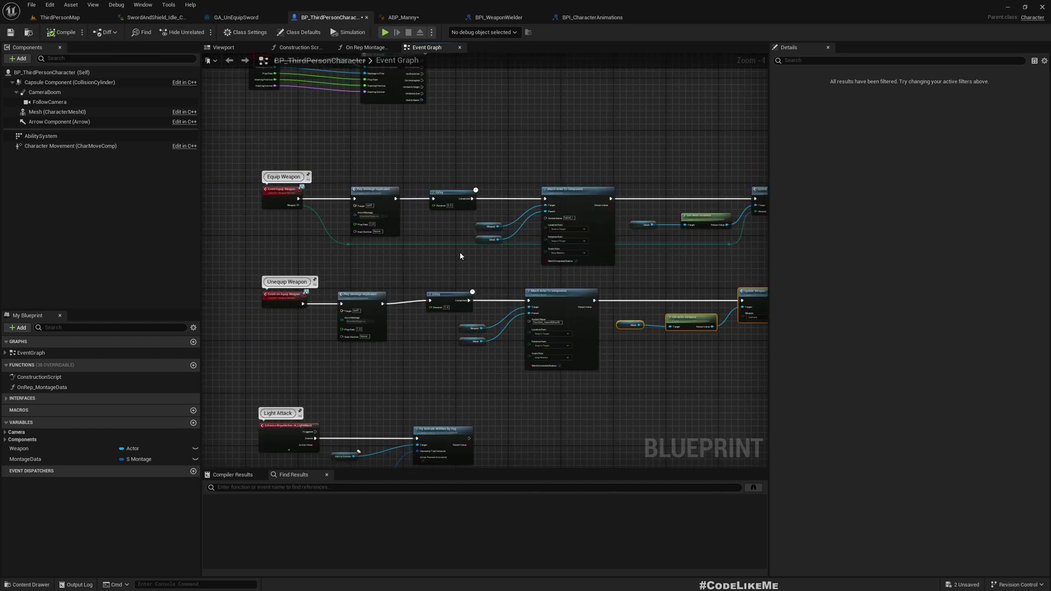
scroll(272, 201, up, 4)
right_click(277, 185)
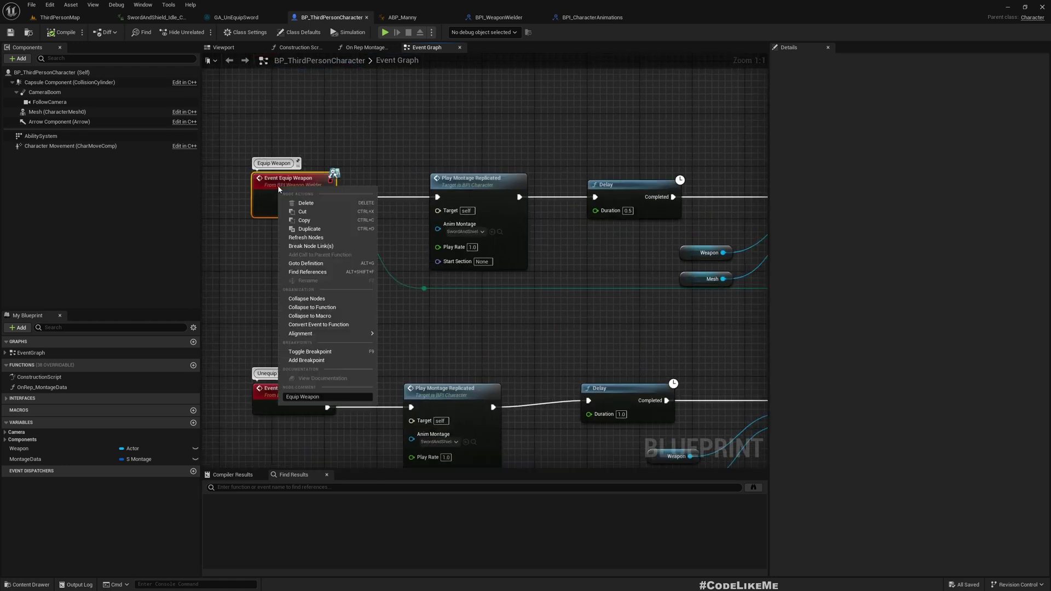
click(307, 272)
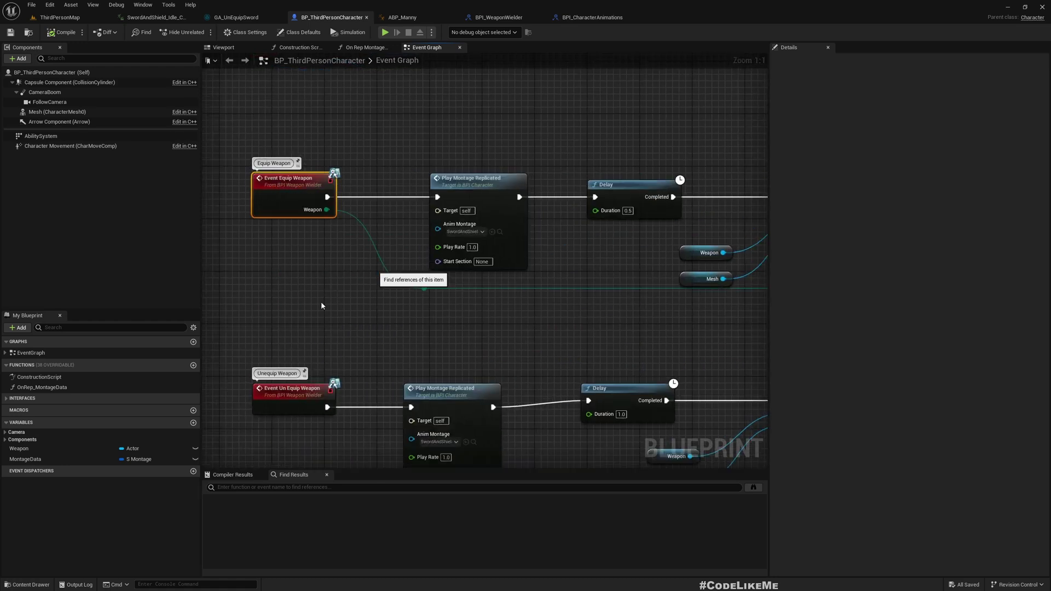
click(755, 487)
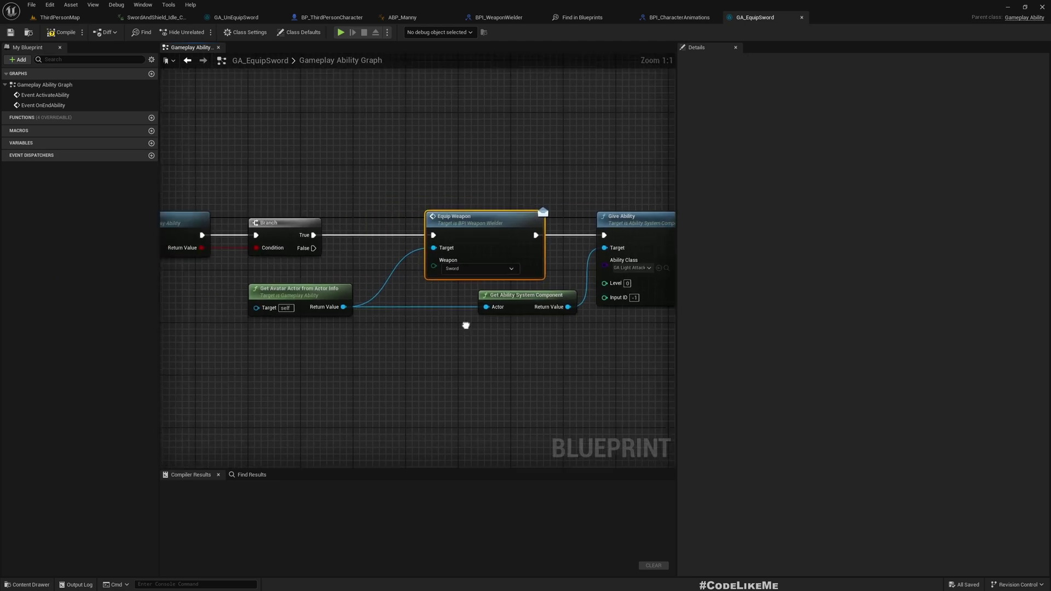
scroll(510, 321, down, 4)
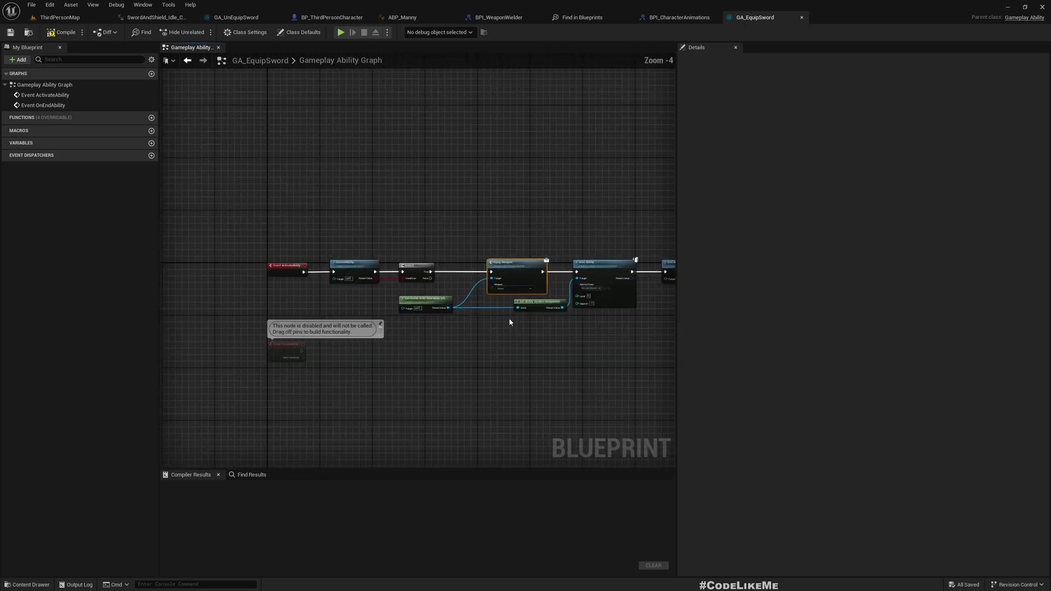
scroll(502, 312, up, 4)
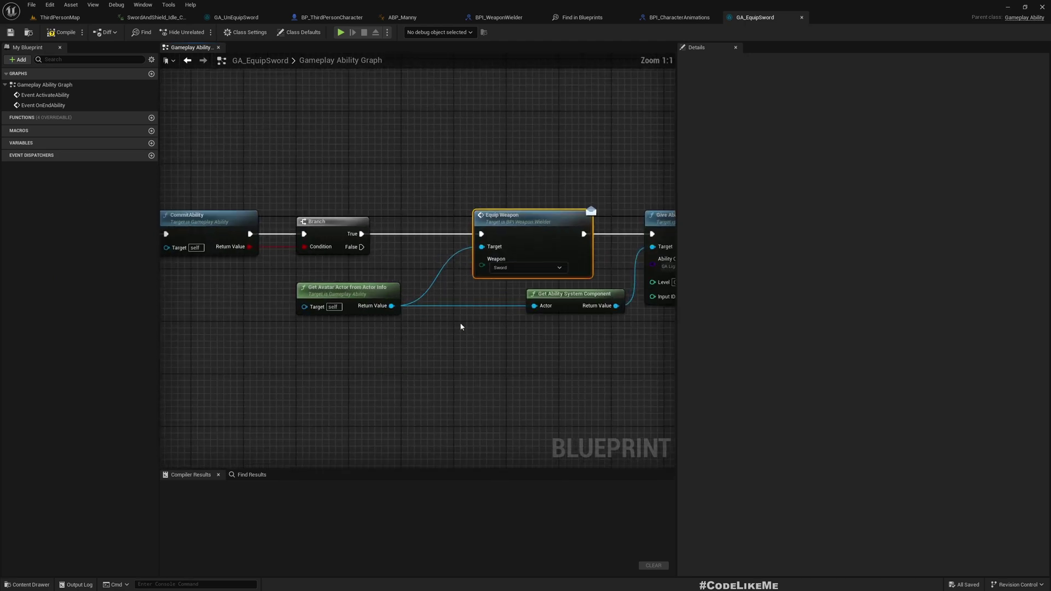
click(62, 32)
Play ThirdPersonMap fullscreen, run to the floating swords, collect one and equip it to check the character's stance
click(57, 17)
right_drag(438, 219, 445, 217)
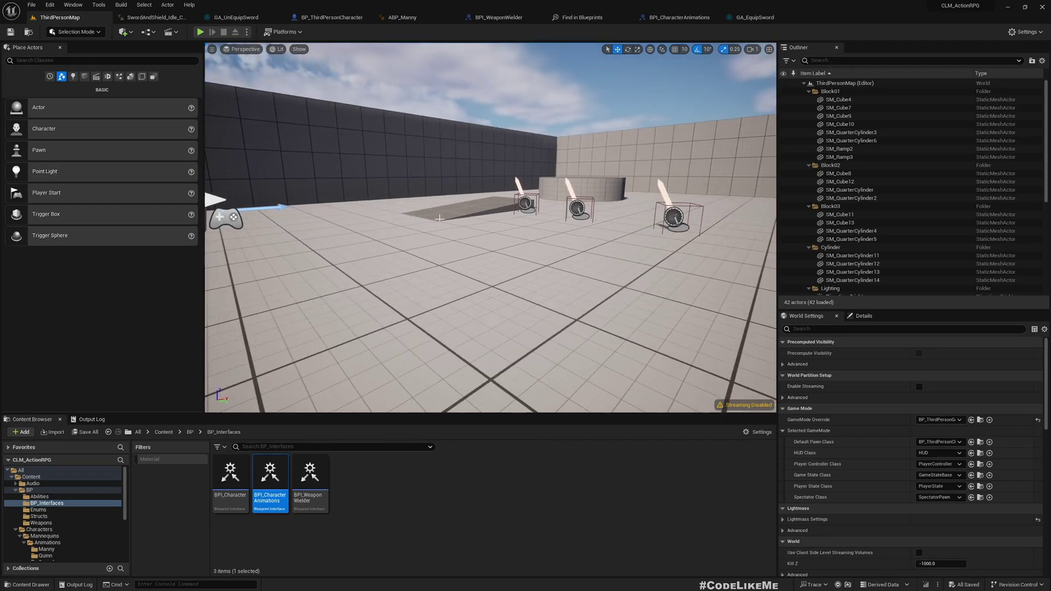
key(F11)
key(alt+p)
click(439, 218)
key(w)
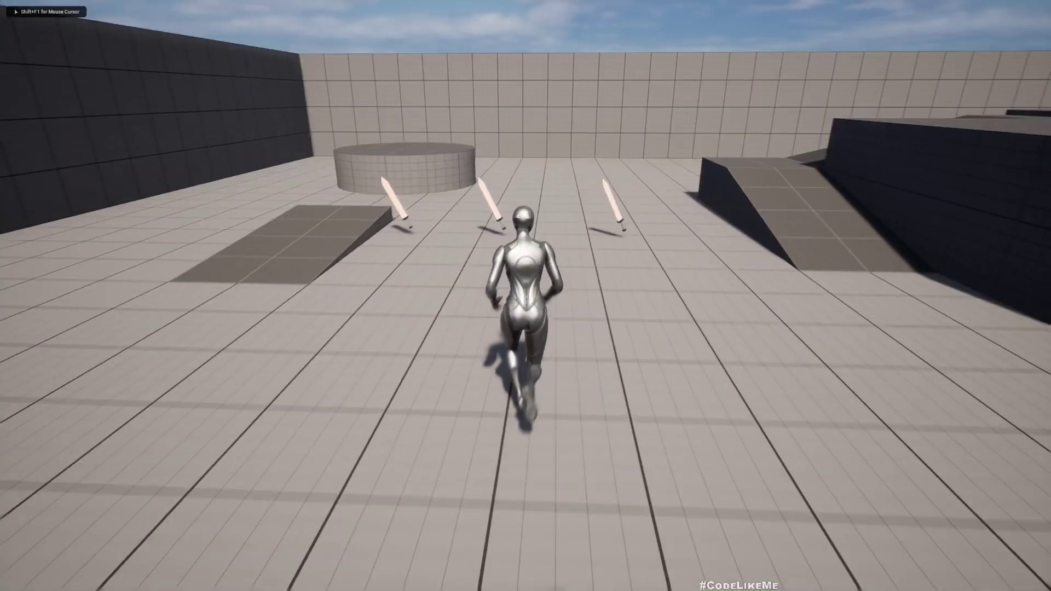
key(w)
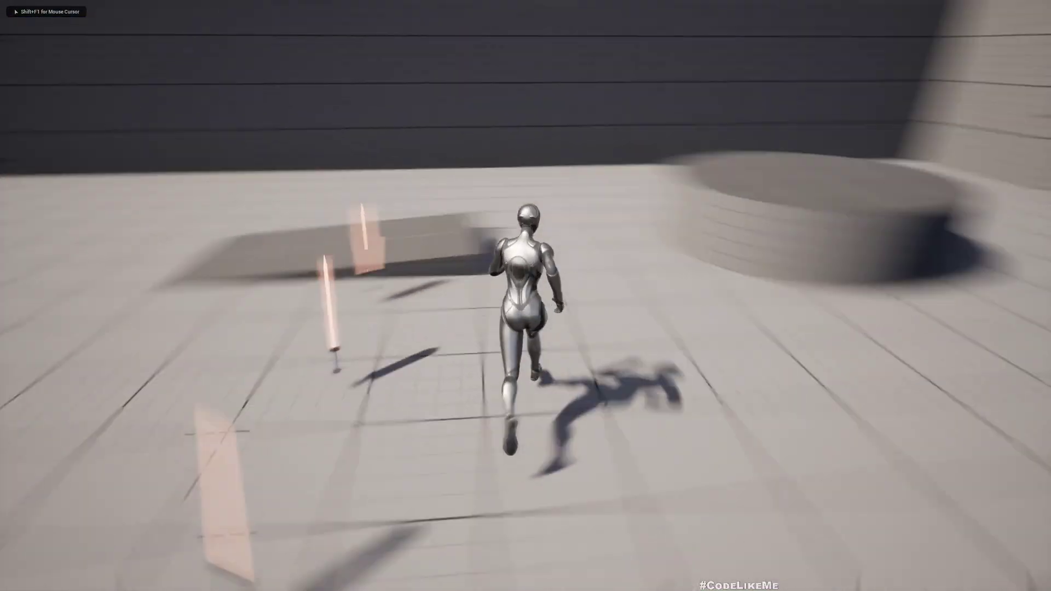
key(e)
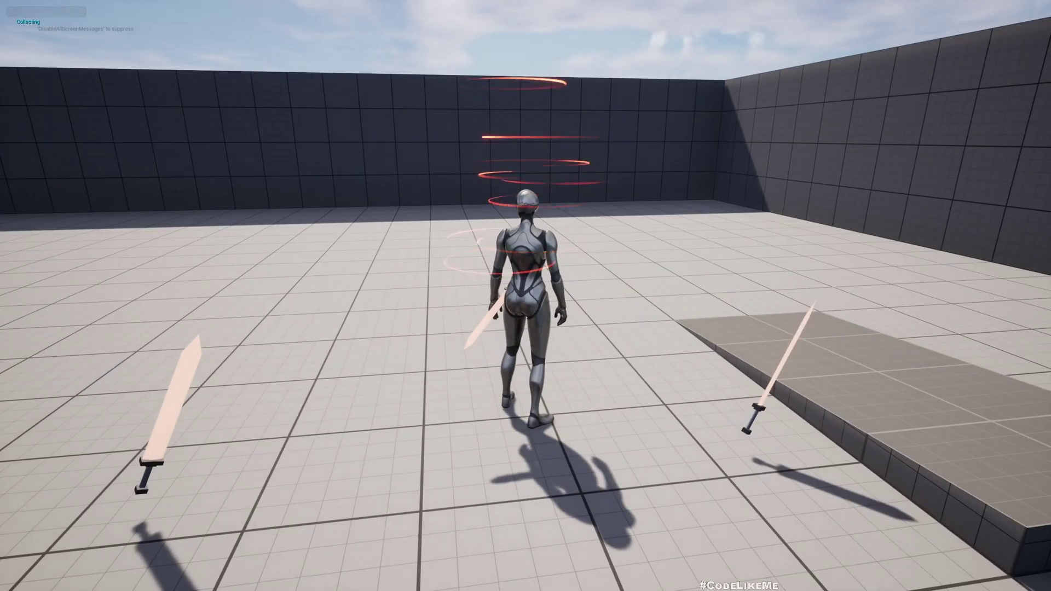
key(e)
key(e)
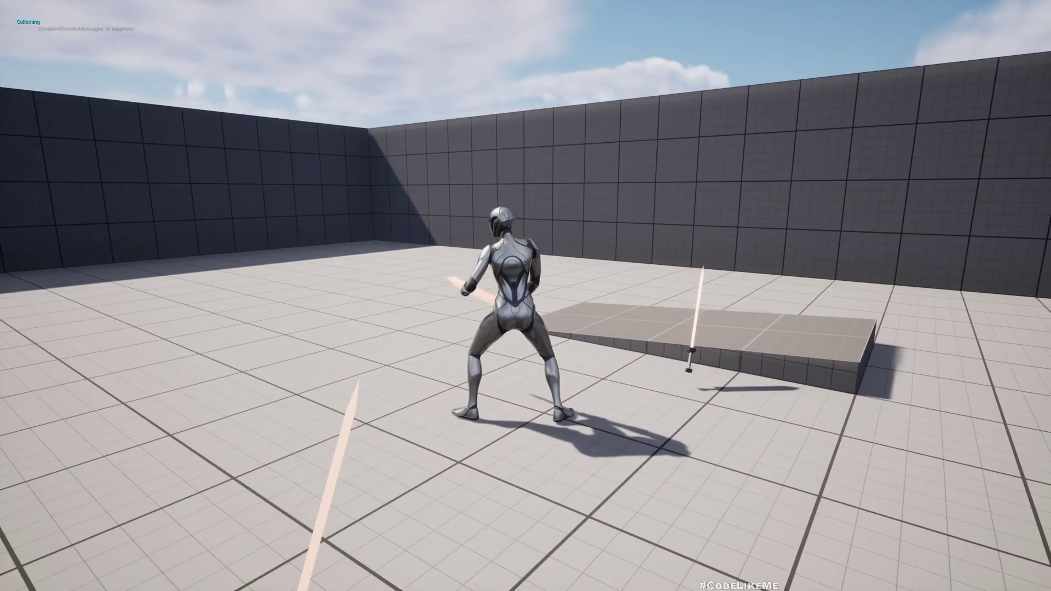
Move around the map with the sword drawn and put away to compare locomotion, and end the fullscreen play session
key(w)
key(w)
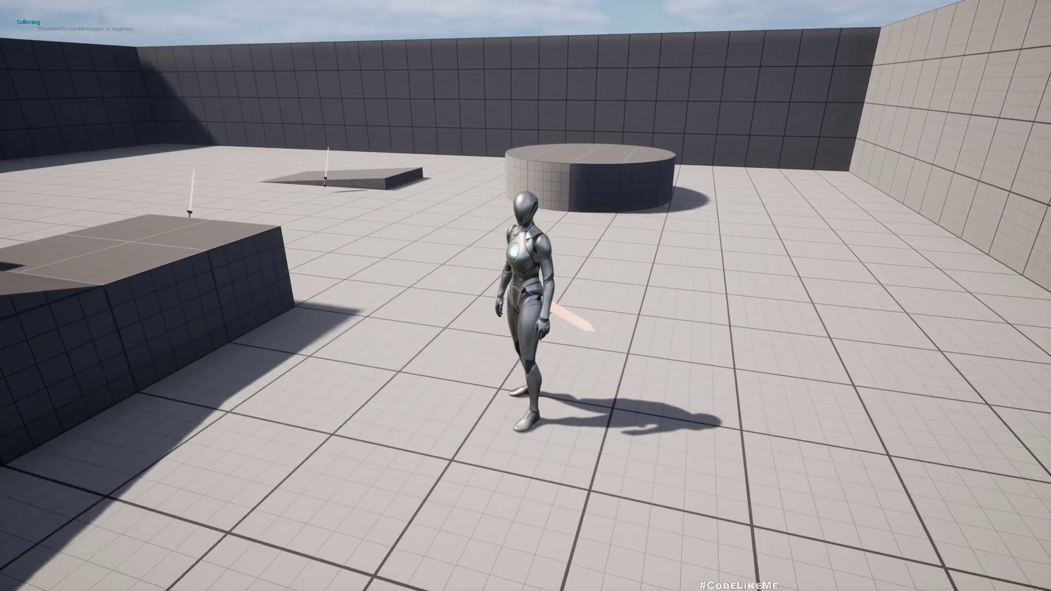
key(w)
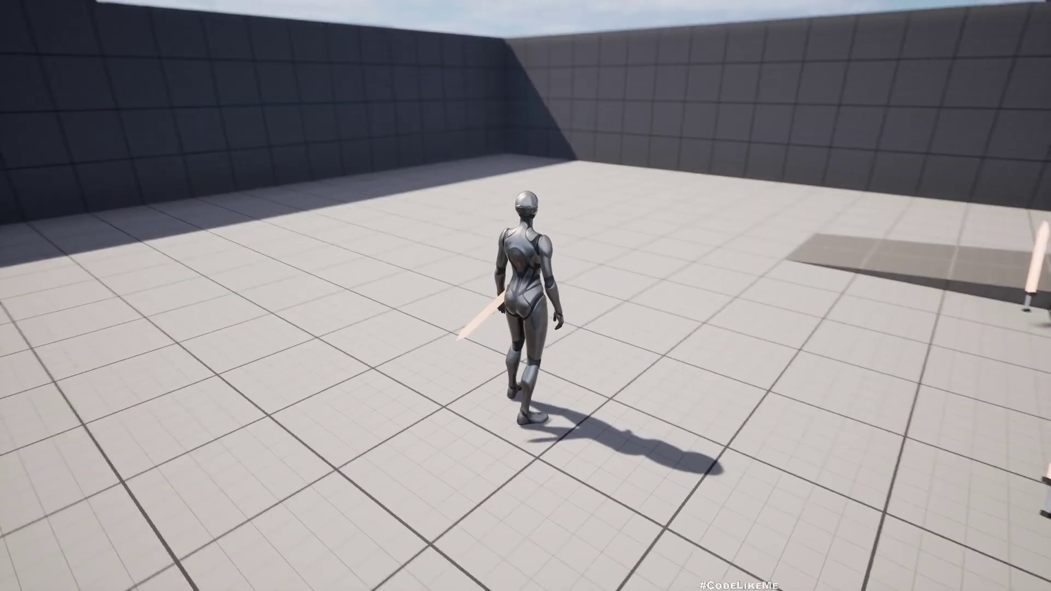
key(F11)
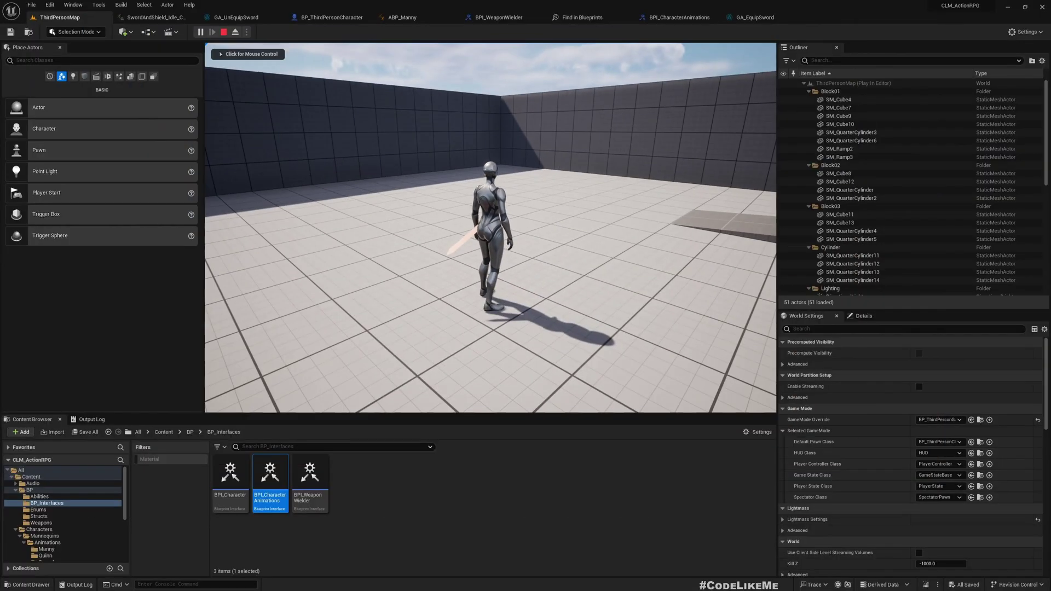
key(Escape)
Test a three-player session in the level viewport, bring the Client 2 preview window fully into view and stop the session
right_drag(266, 92, 306, 114)
key(alt+p)
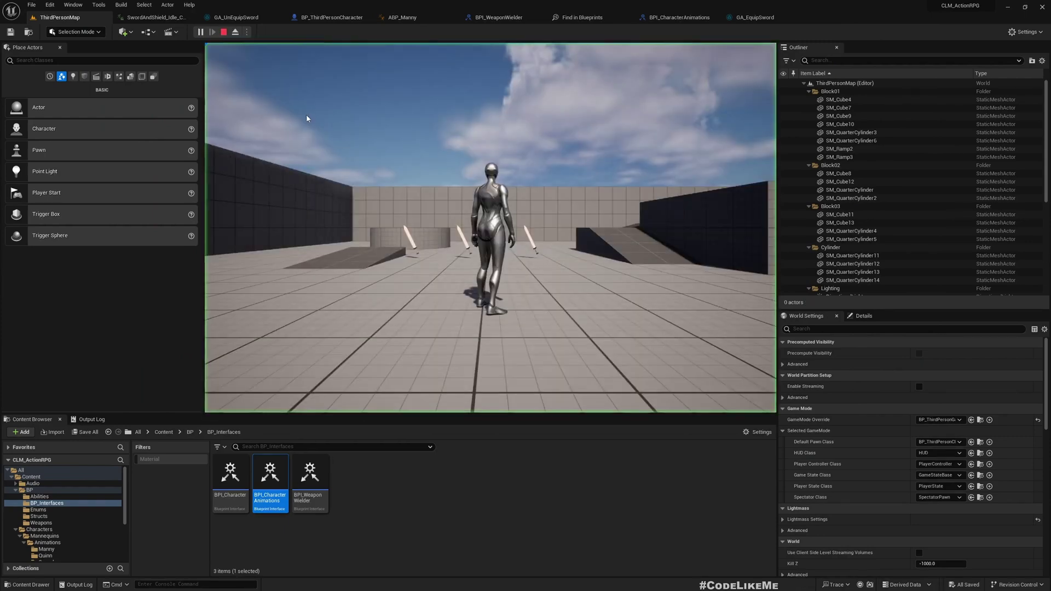
click(291, 171)
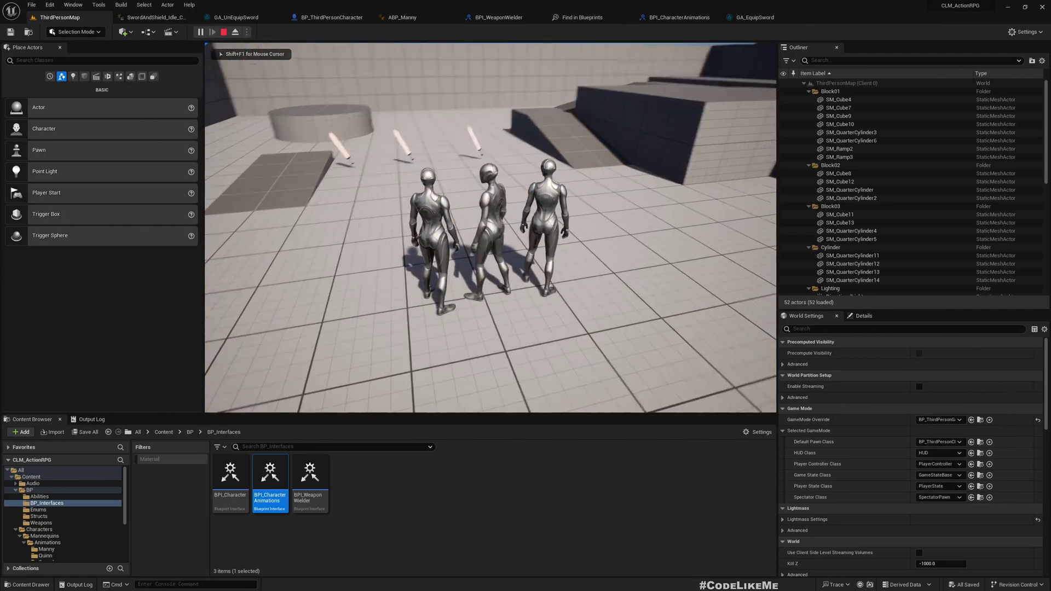
key(shift+F1)
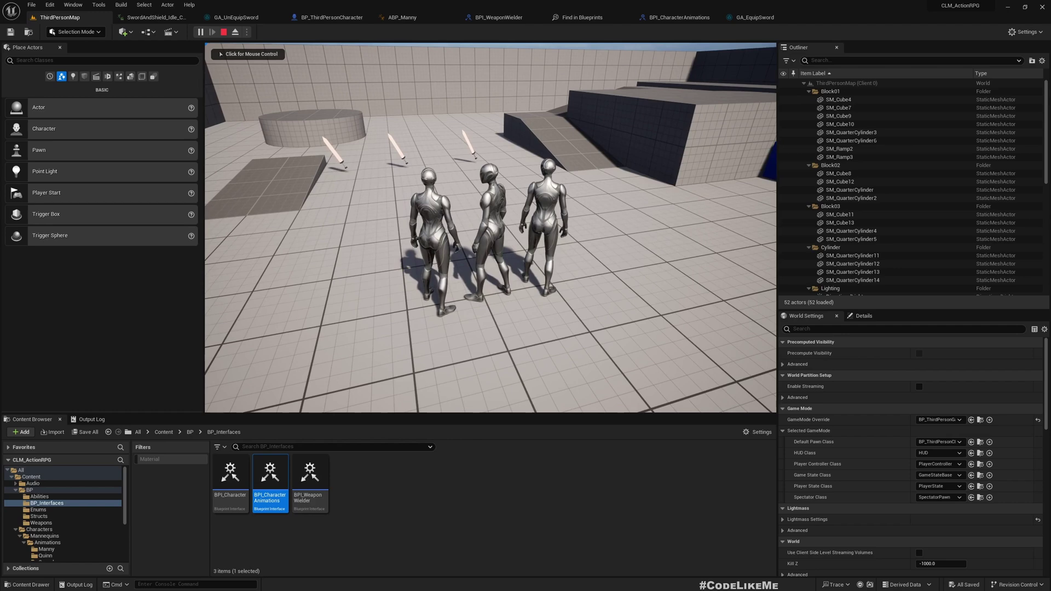
drag(1, 123, 120, 81)
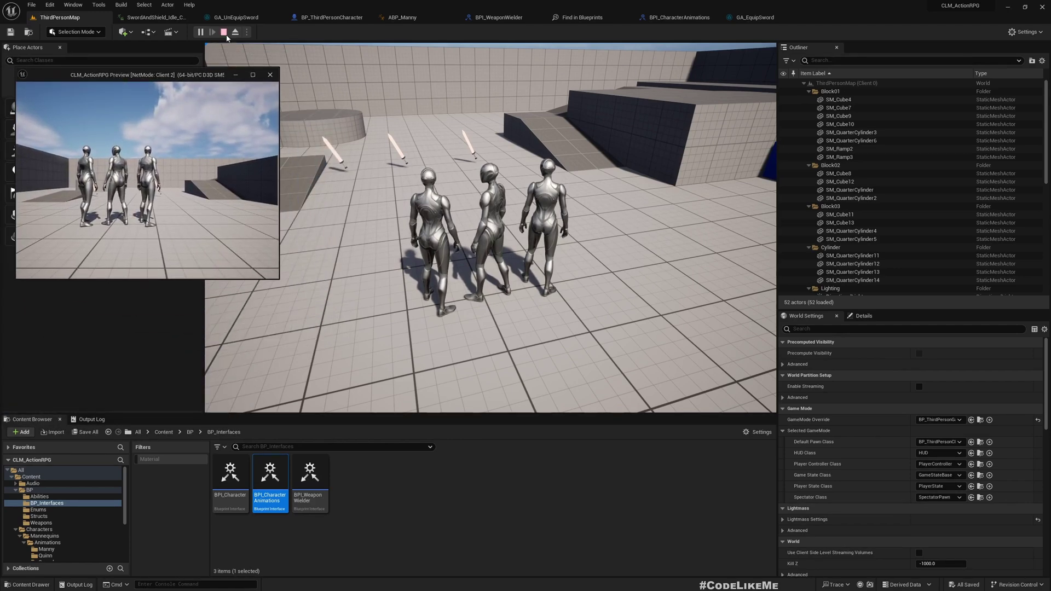
click(224, 32)
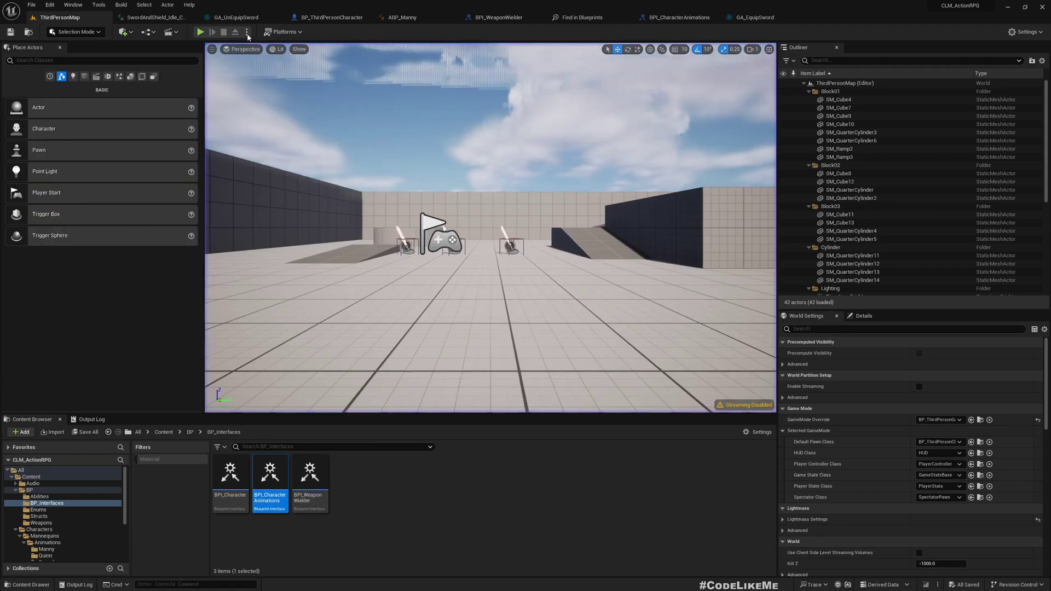
Launch the three-player session in New Editor Window (PIE) mode and place the Client 1 preview beneath Client 2, with the characters viewed from above in Server
click(247, 31)
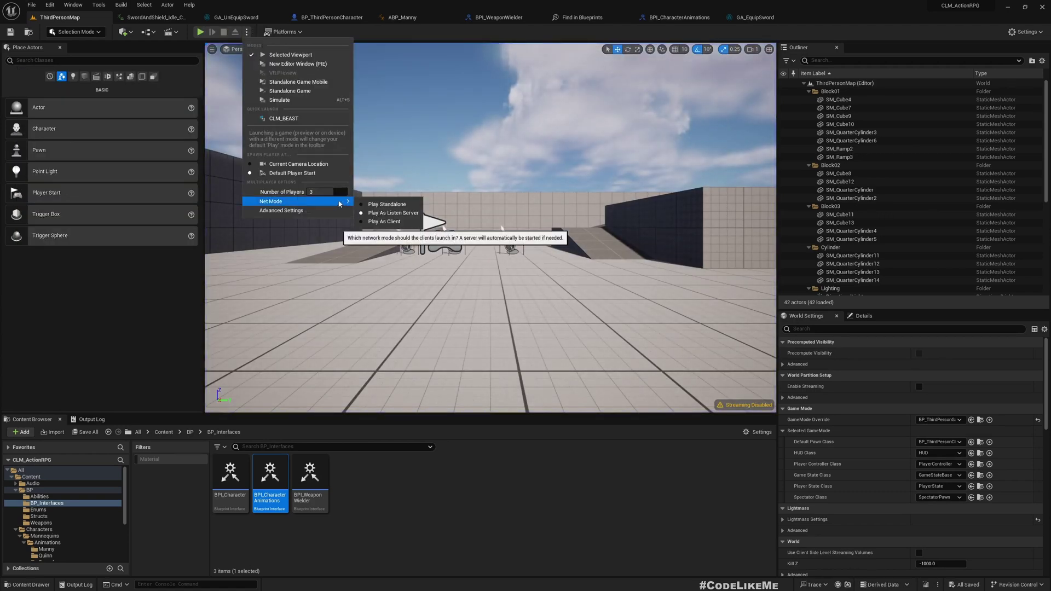
click(248, 32)
click(248, 32)
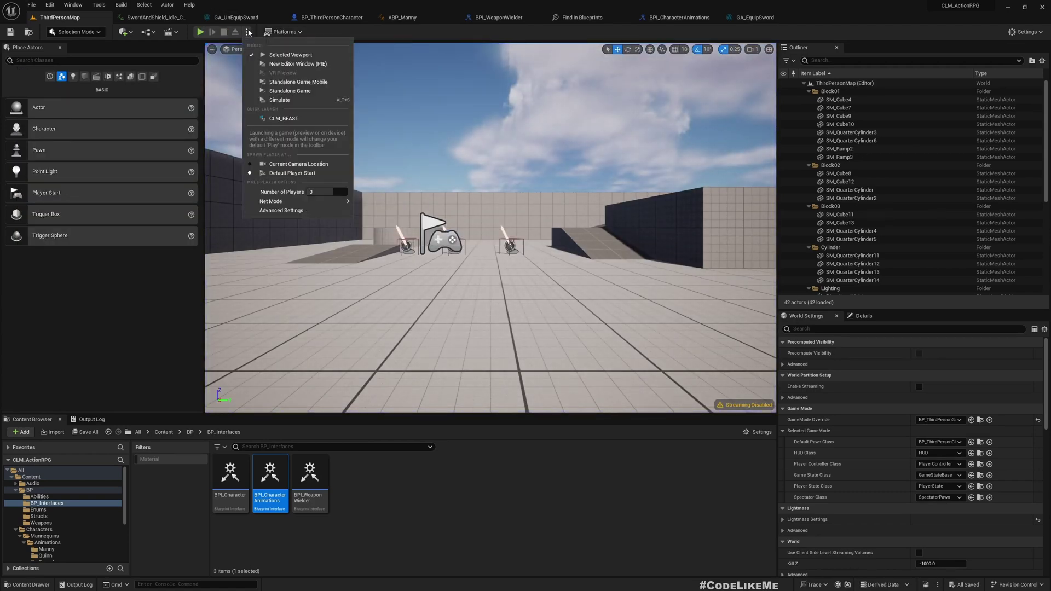
click(295, 64)
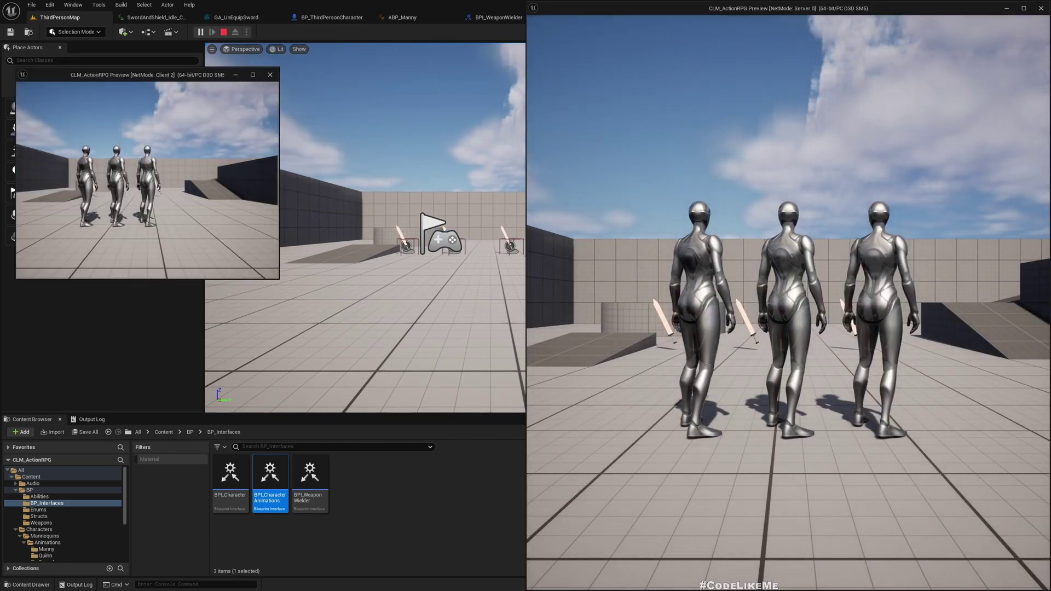
drag(174, 303, 123, 299)
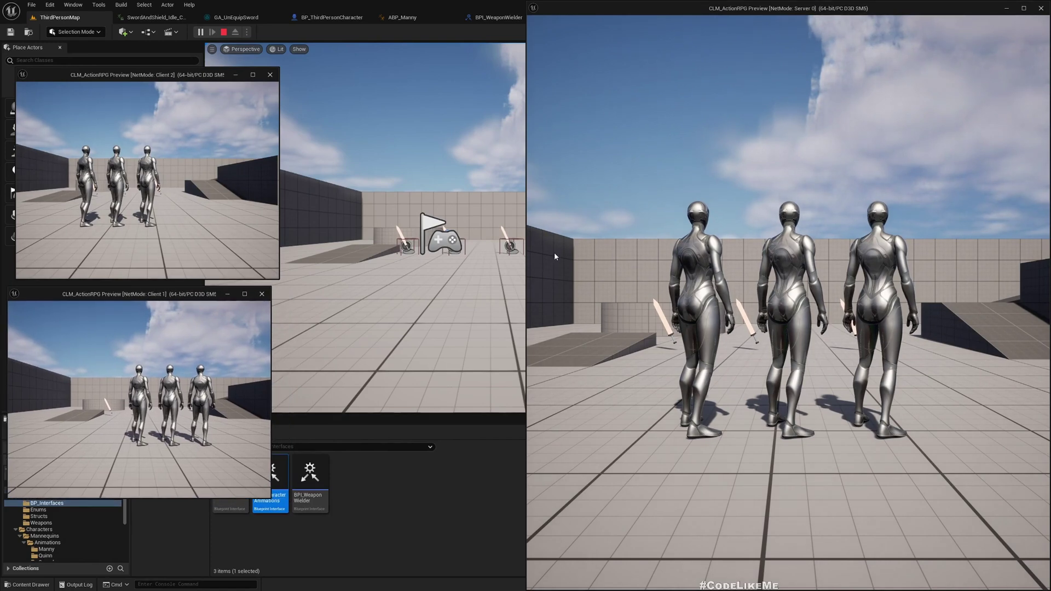
click(657, 245)
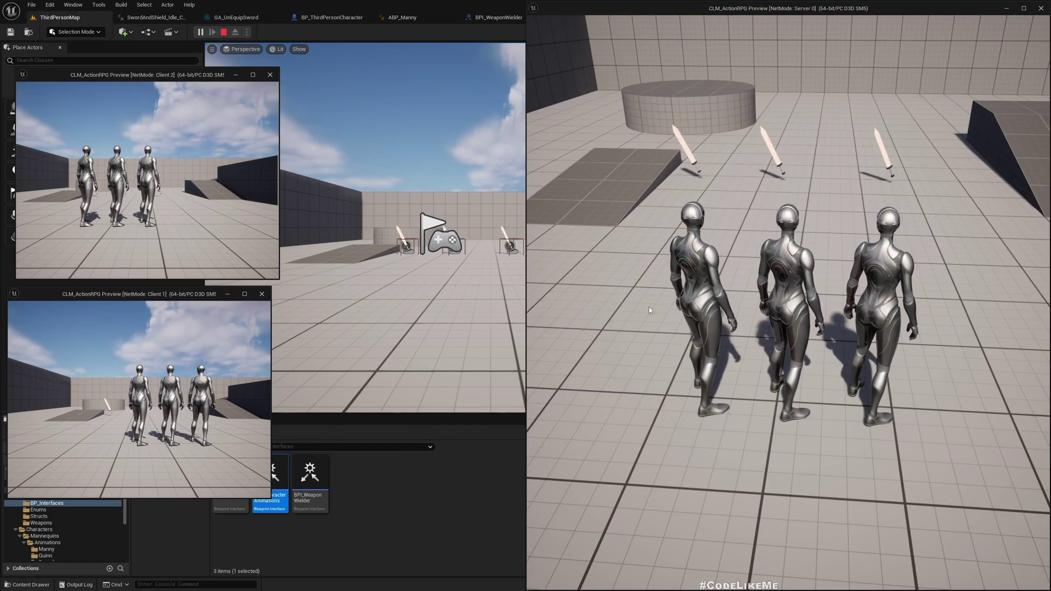
As Client 1, collect a floating sword, equip it and move around, comparing the armed stance across the server and client windows
click(120, 381)
key(w)
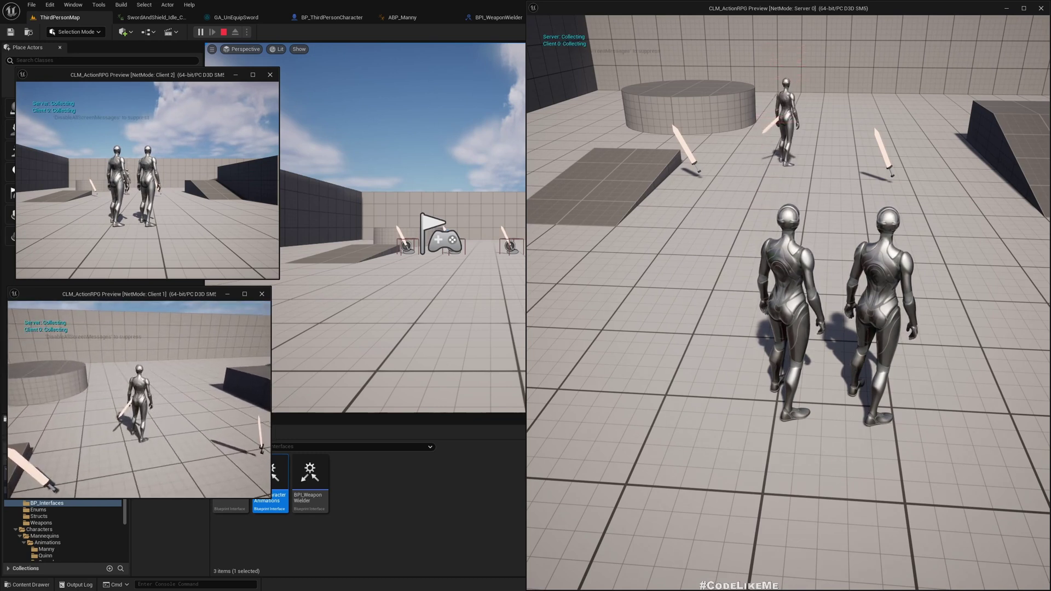
key(e)
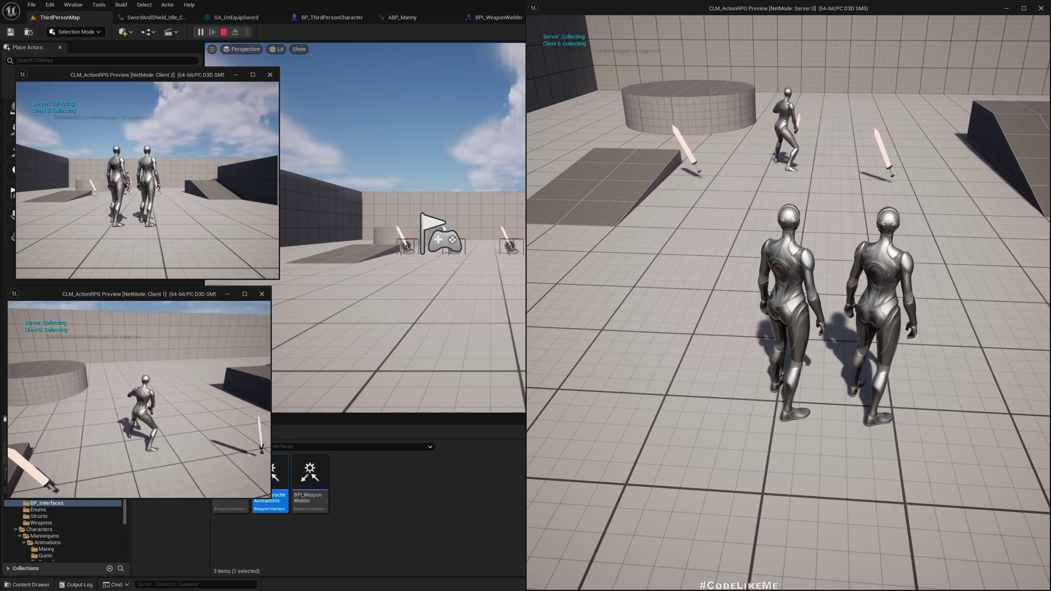
key(w)
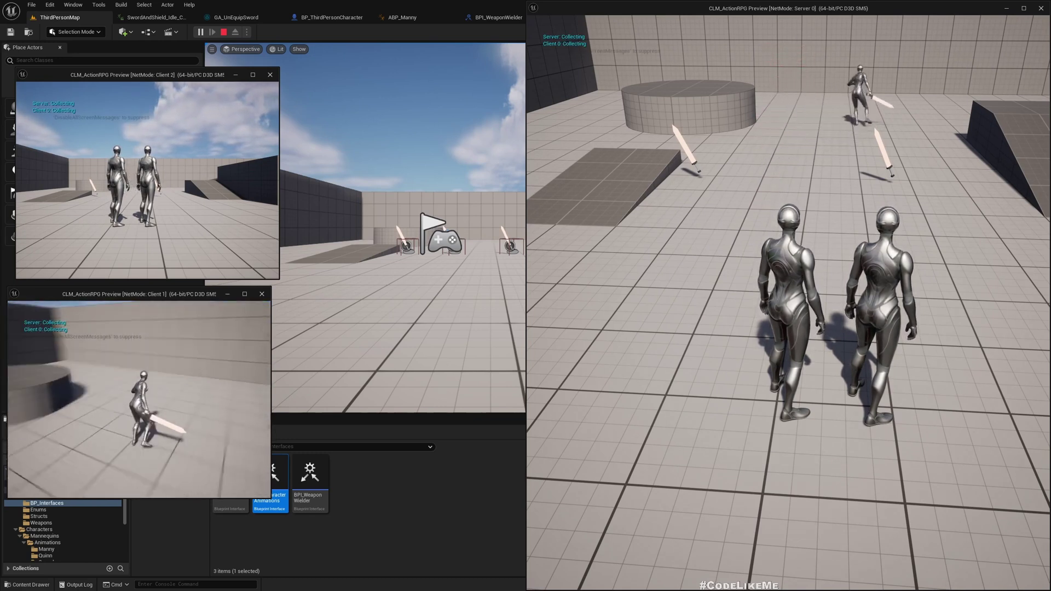
key(w)
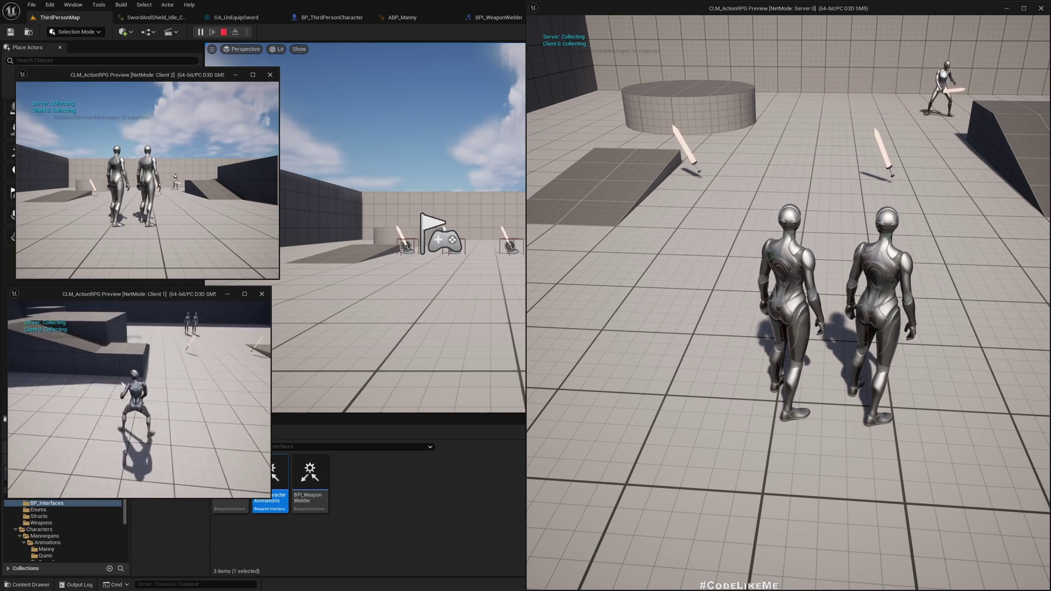
key(w)
key(w)
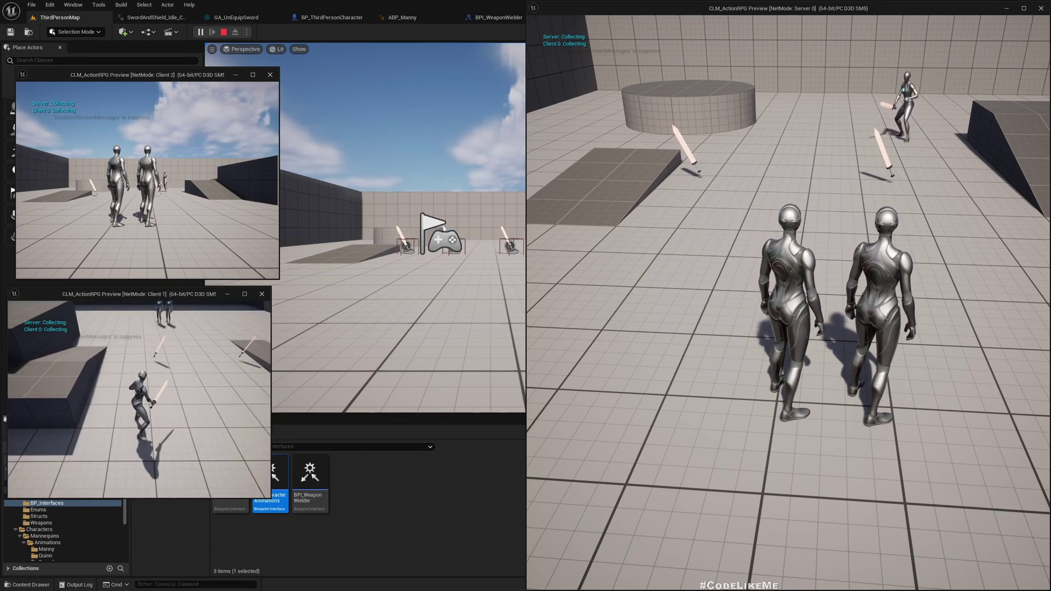
key(shift+F1)
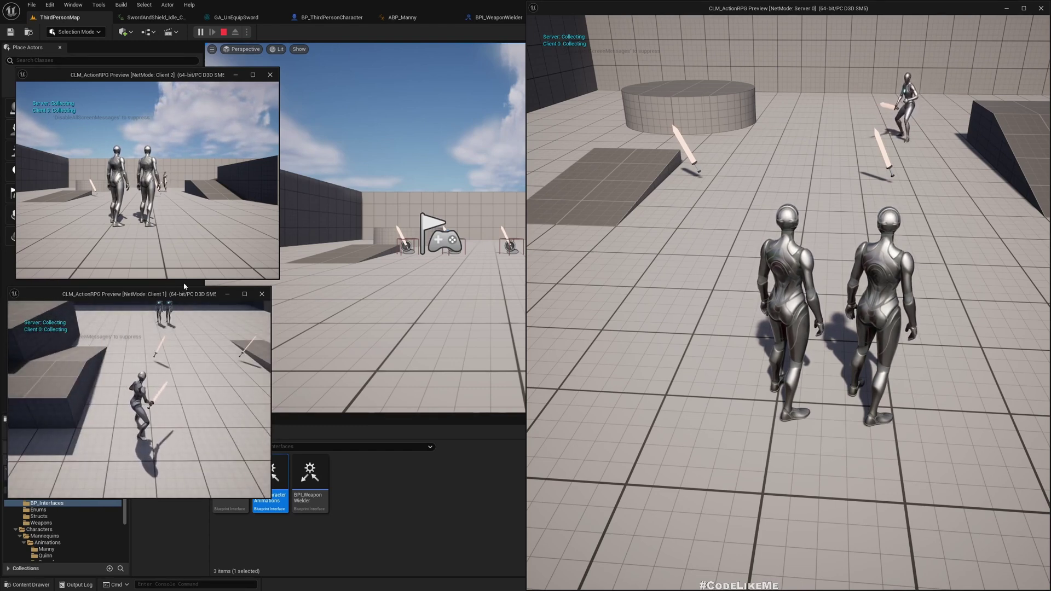
Run the armed Client 1 character around the two other players to check its replicated sword locomotion, and end the session
click(202, 389)
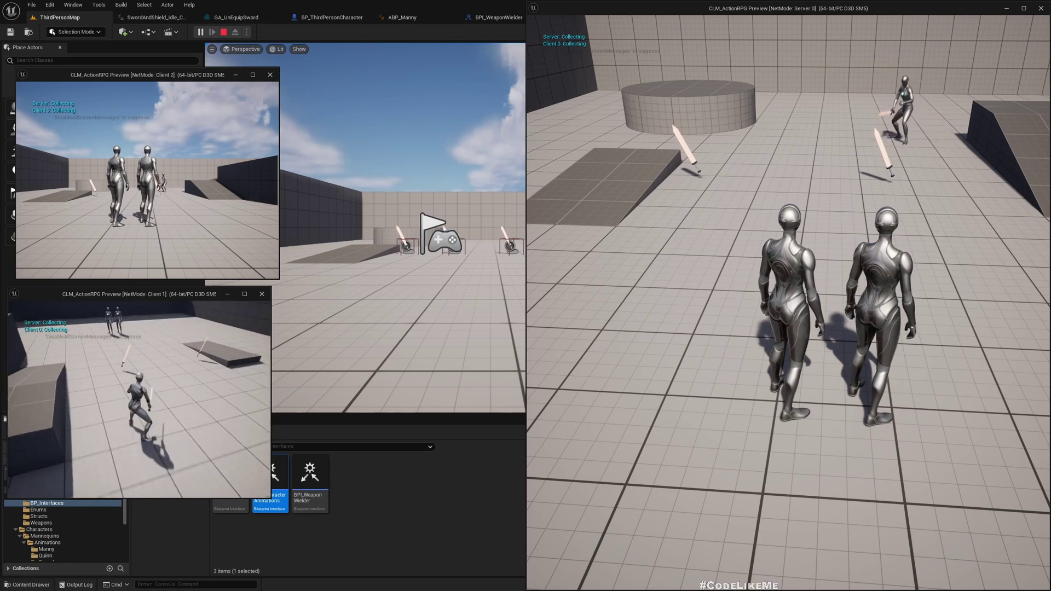
key(w)
key(w)
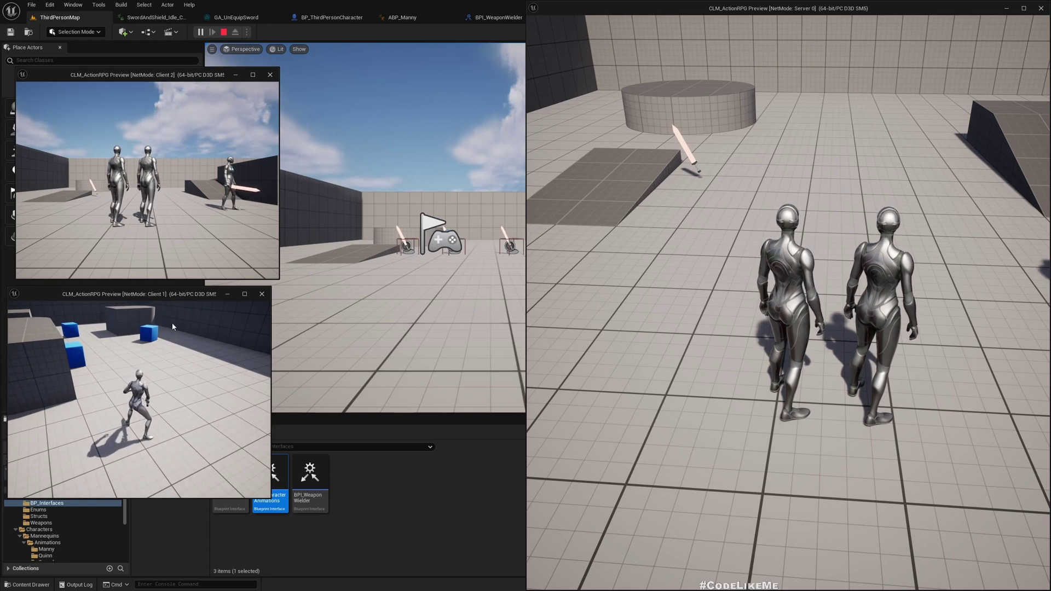
key(w)
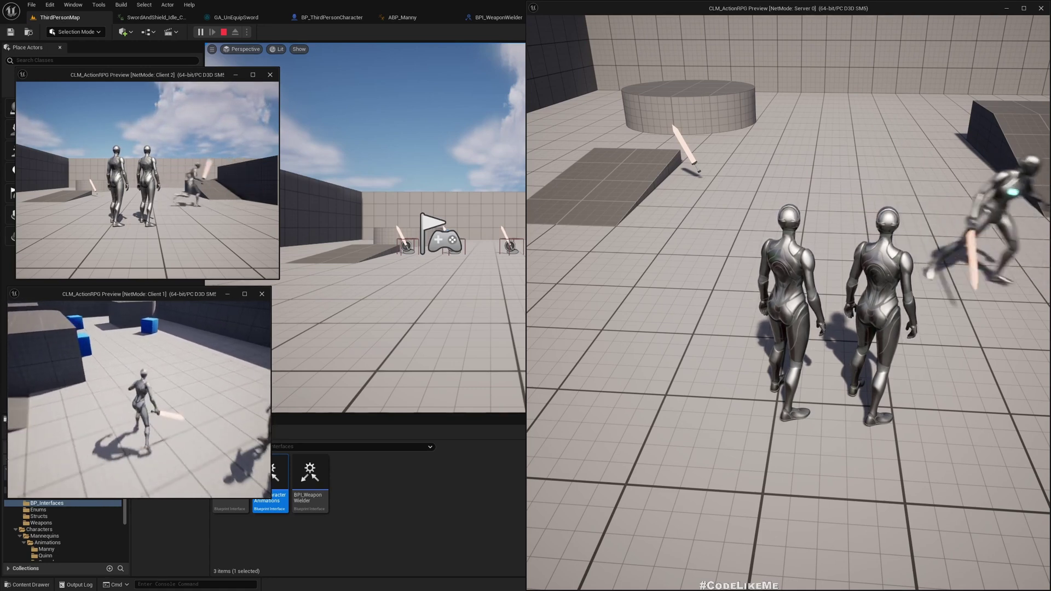
key(s)
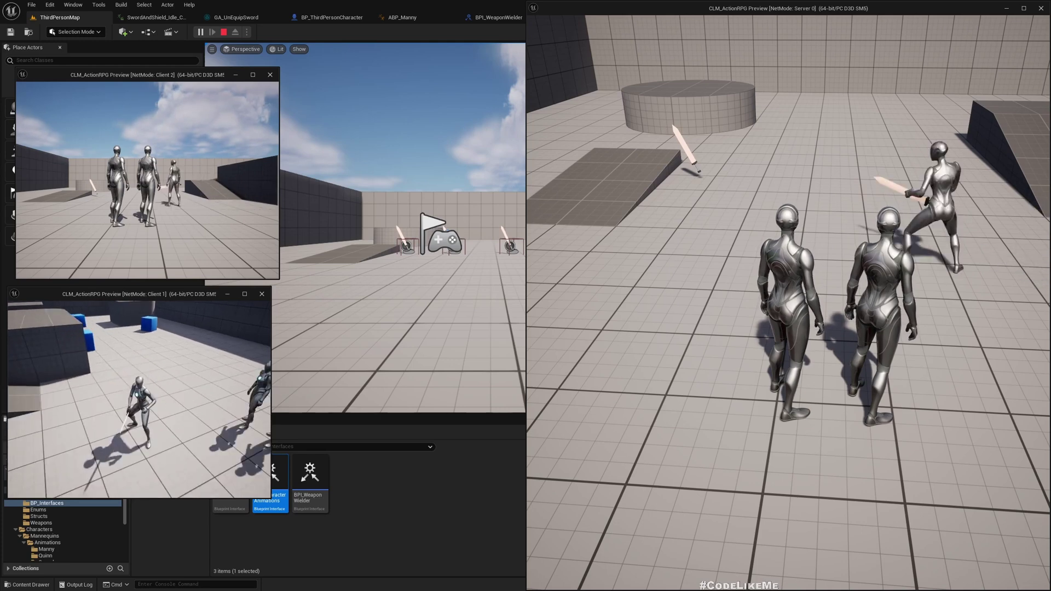
key(w)
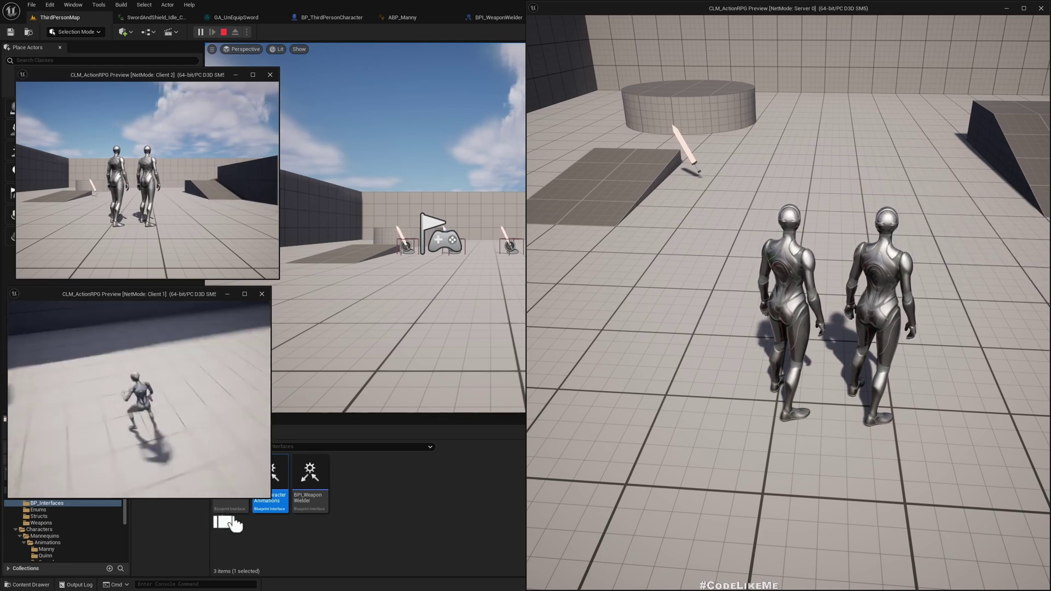
key(w)
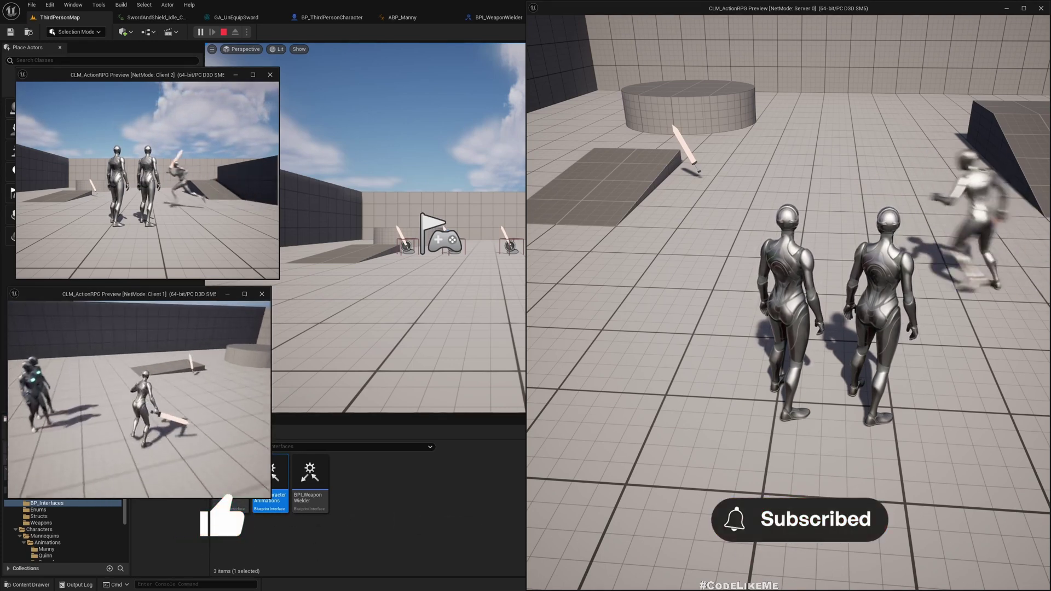
key(w)
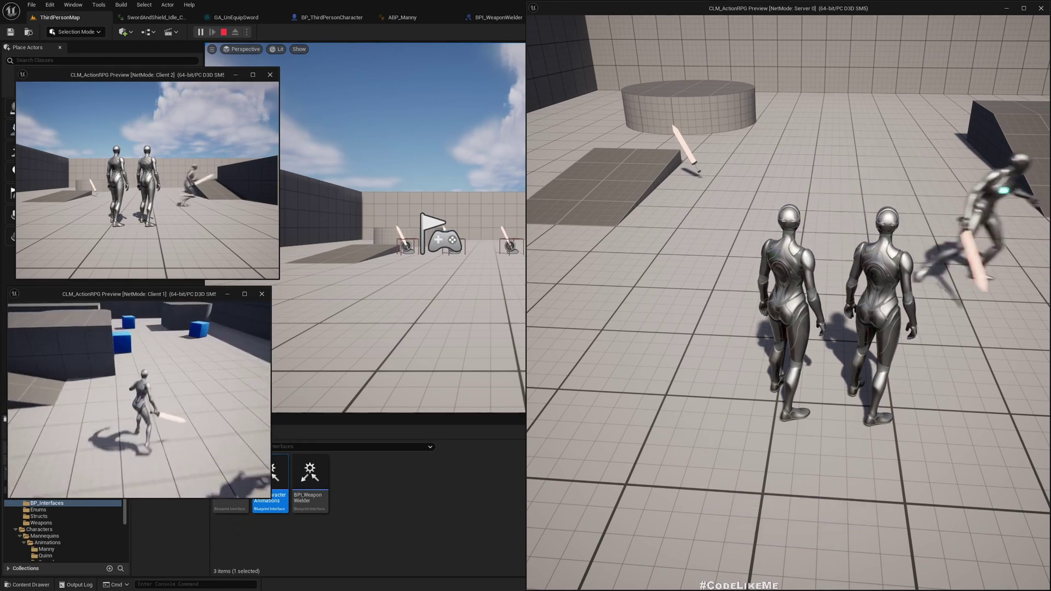
key(w)
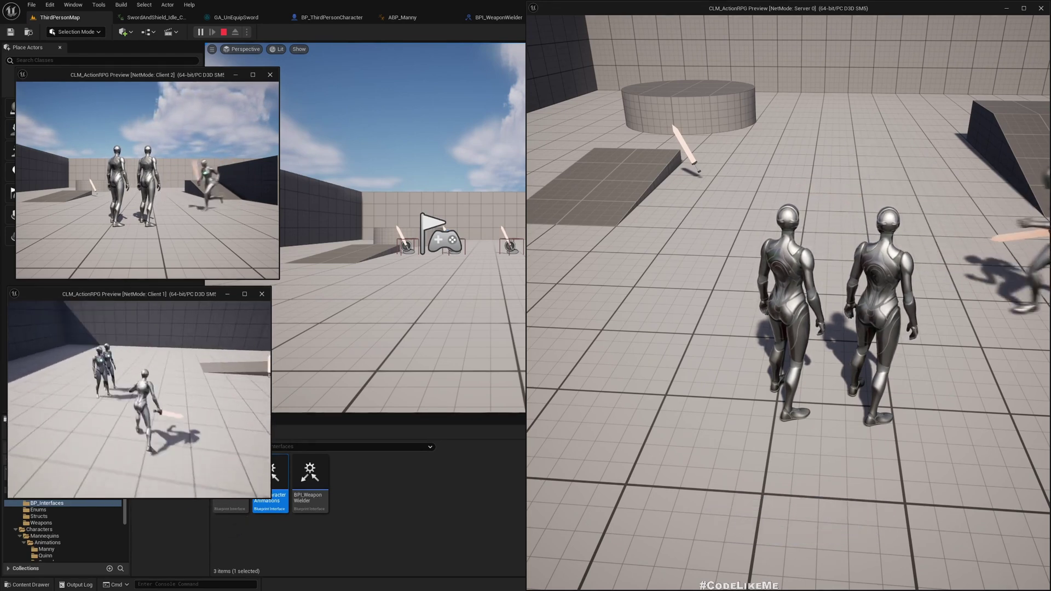
key(w)
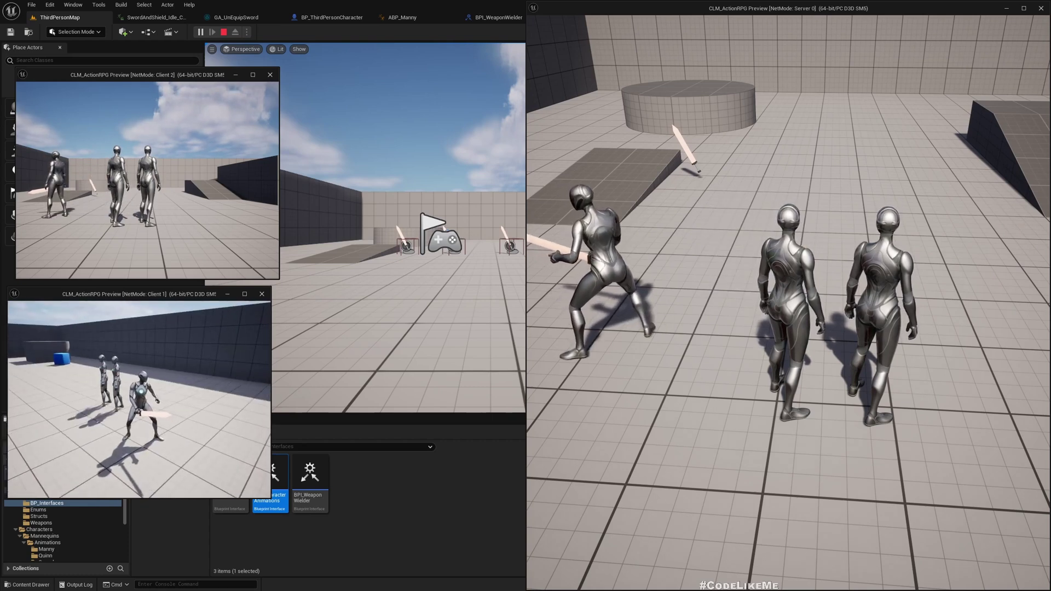
key(Escape)
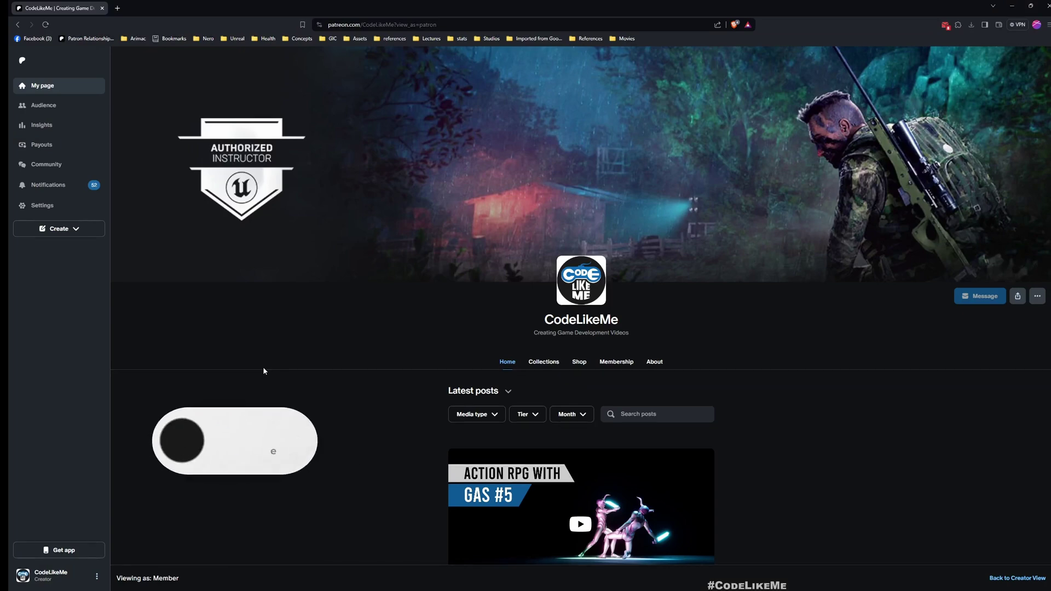
scroll(264, 367, down, 3)
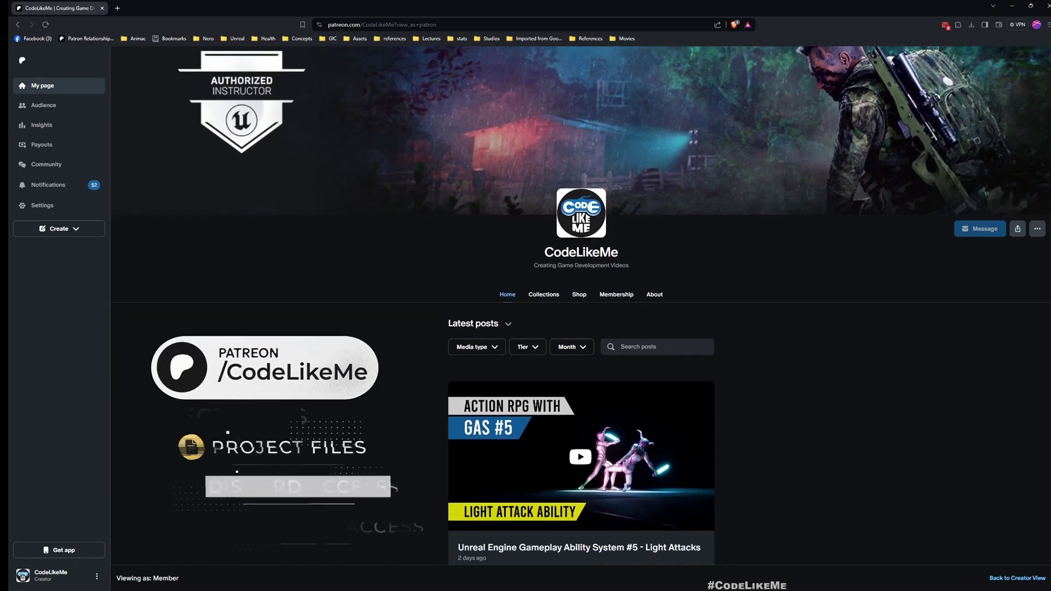
scroll(264, 367, down, 4)
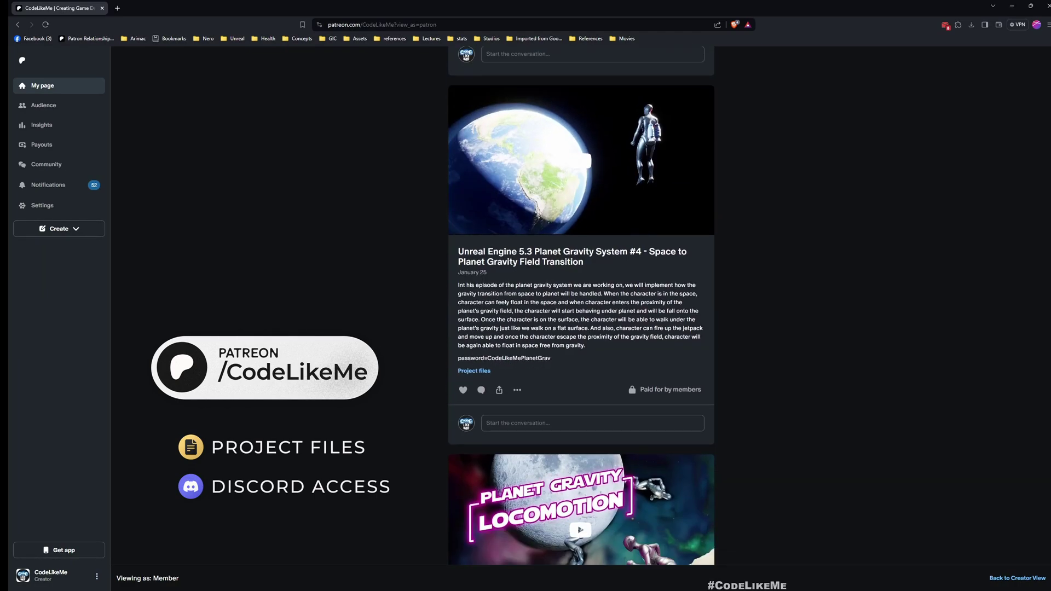
scroll(264, 378, down, 9)
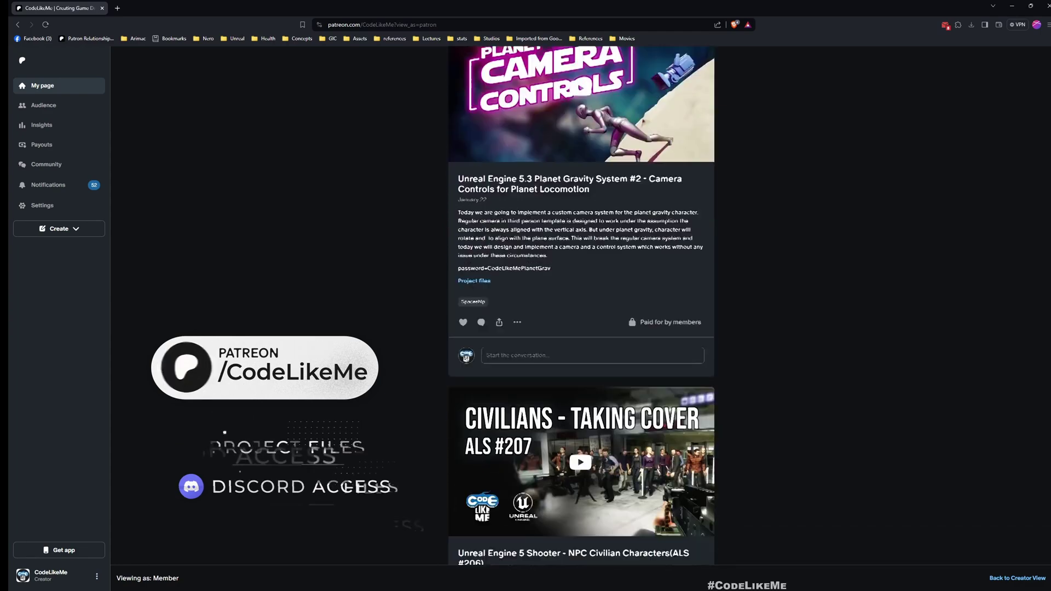